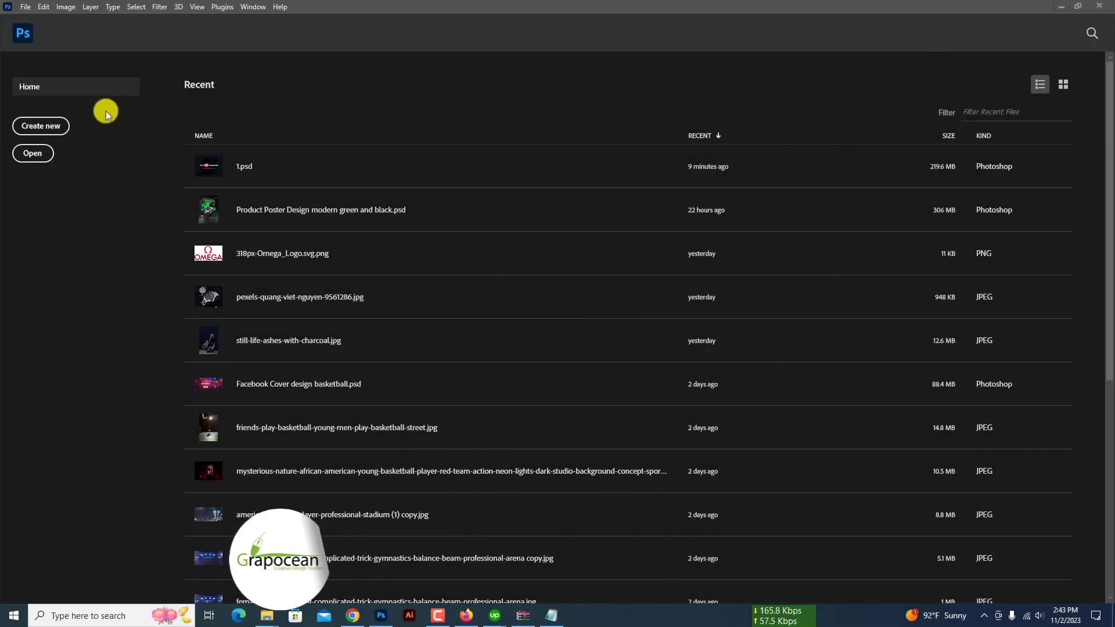
Create a new 1769 x 2628 px, 300 ppi portrait document named 'Book Cover Design'
key("ctrl+n")
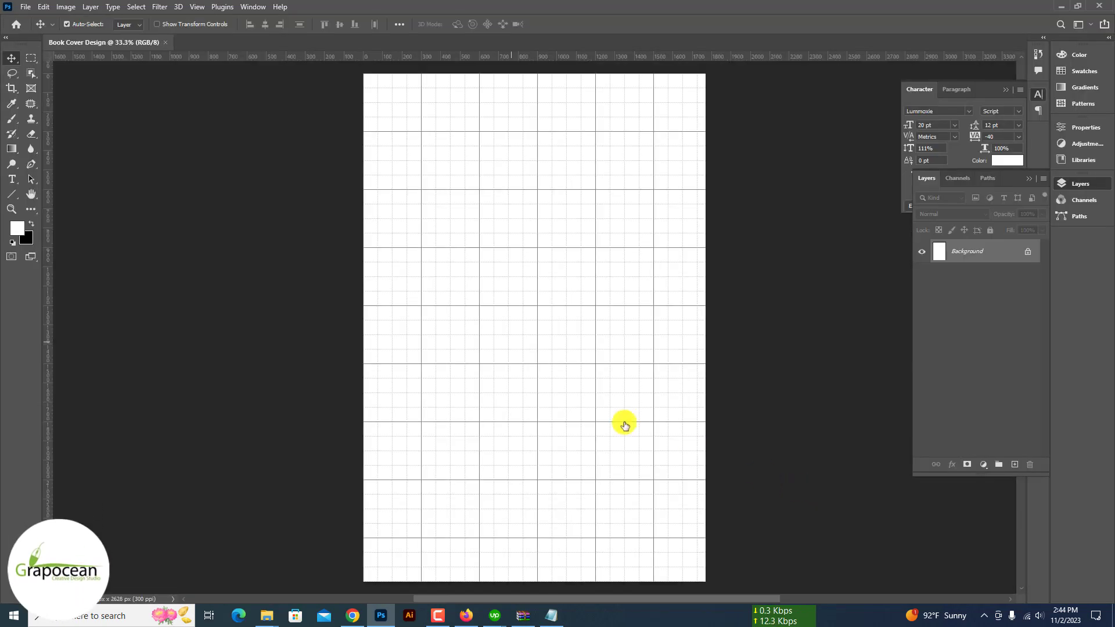
Open the selected stock photos for the cover as tabs
left_click(25, 6)
left_click(34, 32)
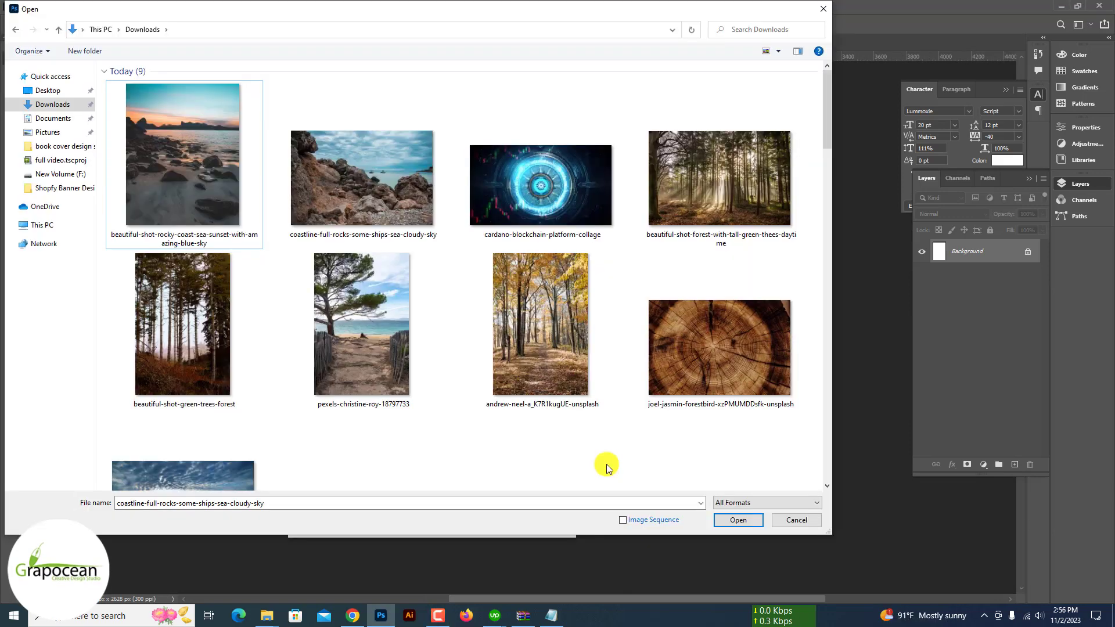
left_click(206, 335, "ctrl")
left_click(358, 350, "ctrl")
scroll(357, 349, "down", 2)
left_click(229, 371, "ctrl")
left_click(738, 519)
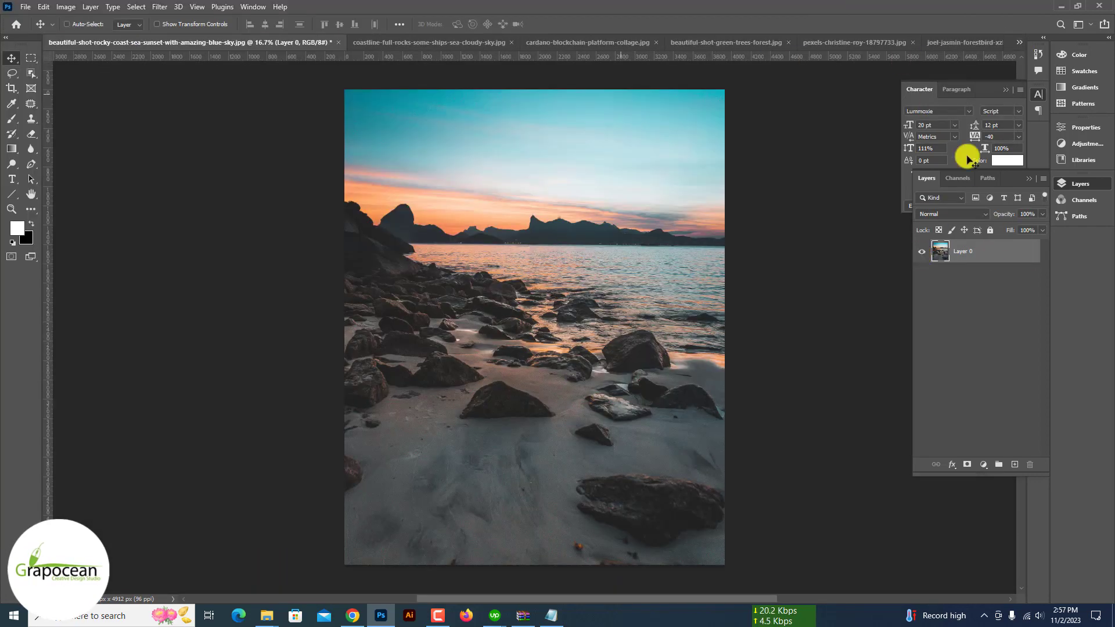
Place the sunset rocky-shore photo into the cover as a smart object, enlarged to fill it
left_click_drag(966, 158, 913, 45)
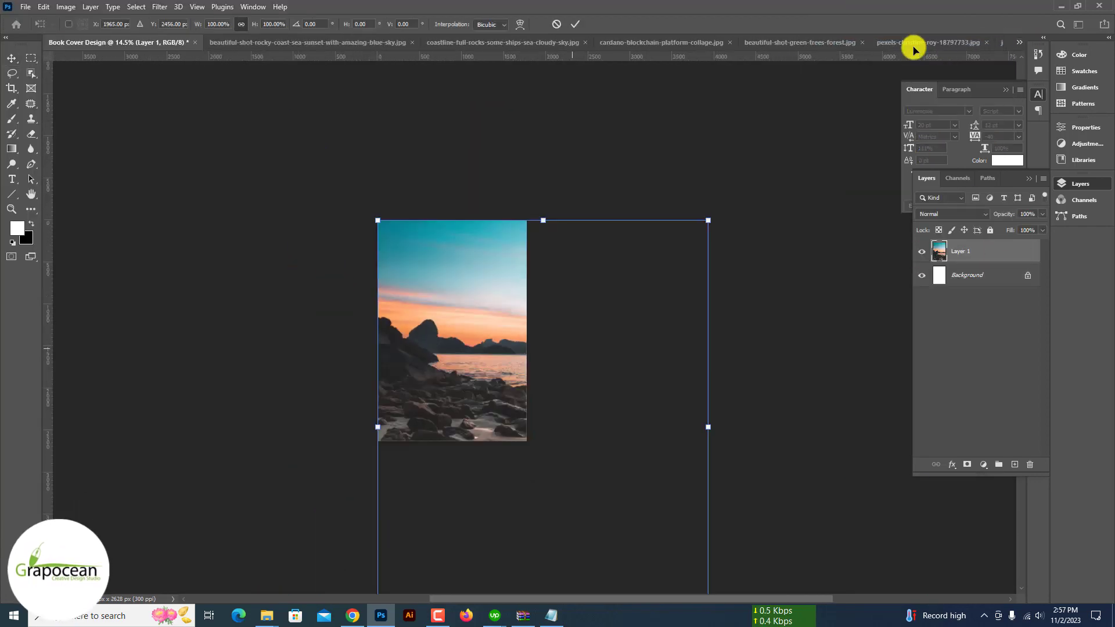
right_click(987, 251)
left_click(1026, 242)
key("ctrl+t")
mouse_move(602, 365)
left_mouse_down()
mouse_move(487, 453)
mouse_move(474, 311)
left_mouse_up()
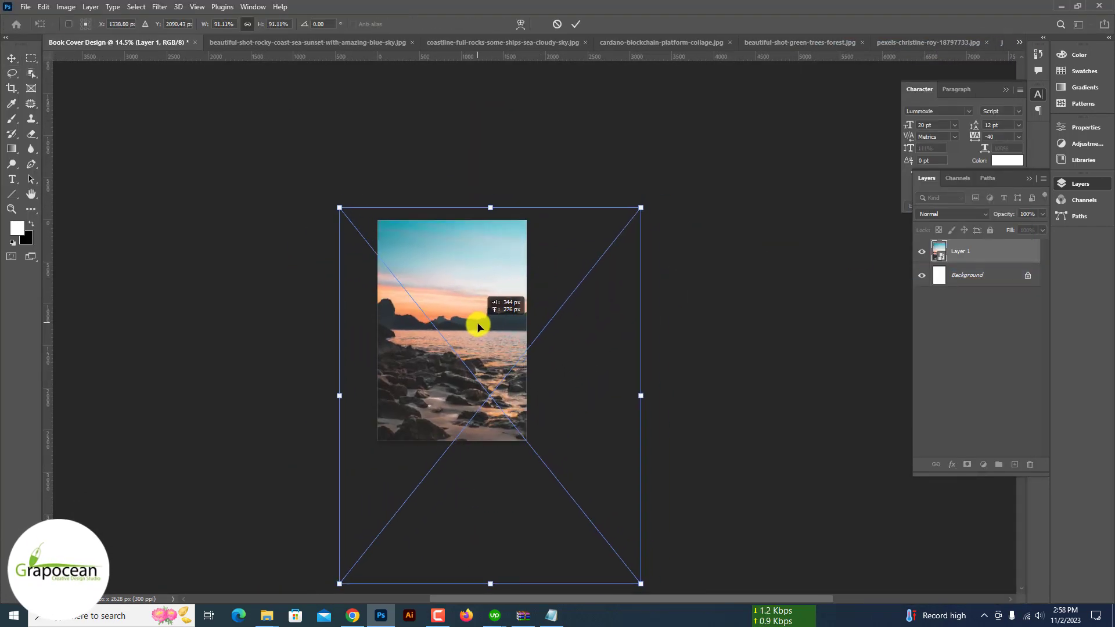
left_click(575, 24)
key("ctrl+0")
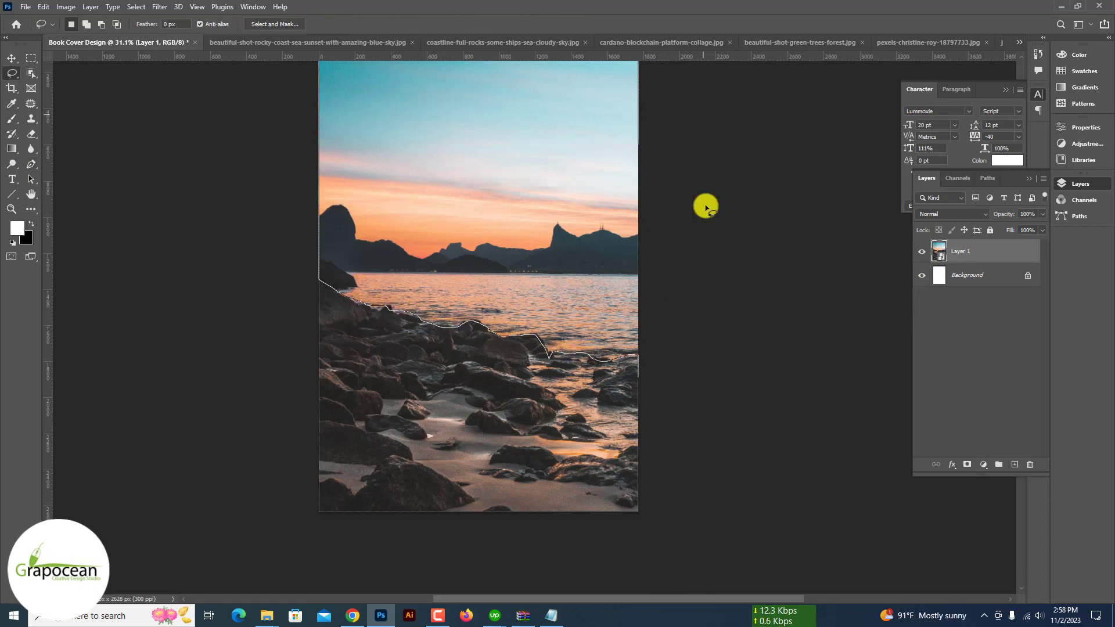
Add a layer mask to the shore layer and set up a black brush to hide the sky
key("Delete")
left_click(552, 228)
left_click(966, 465)
key("b")
key("ctrl+0")
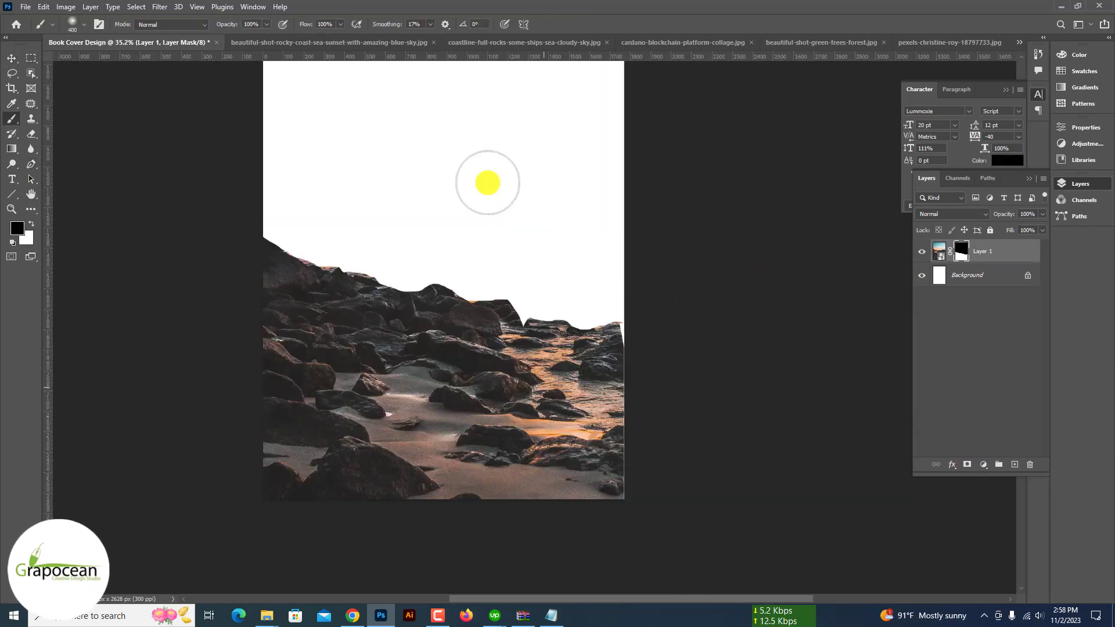
left_click(298, 42)
Isolate the rocks in the cloudy-sky coastline photo with Select and Mask, output as a masked layer
left_click(31, 57)
left_click(136, 6)
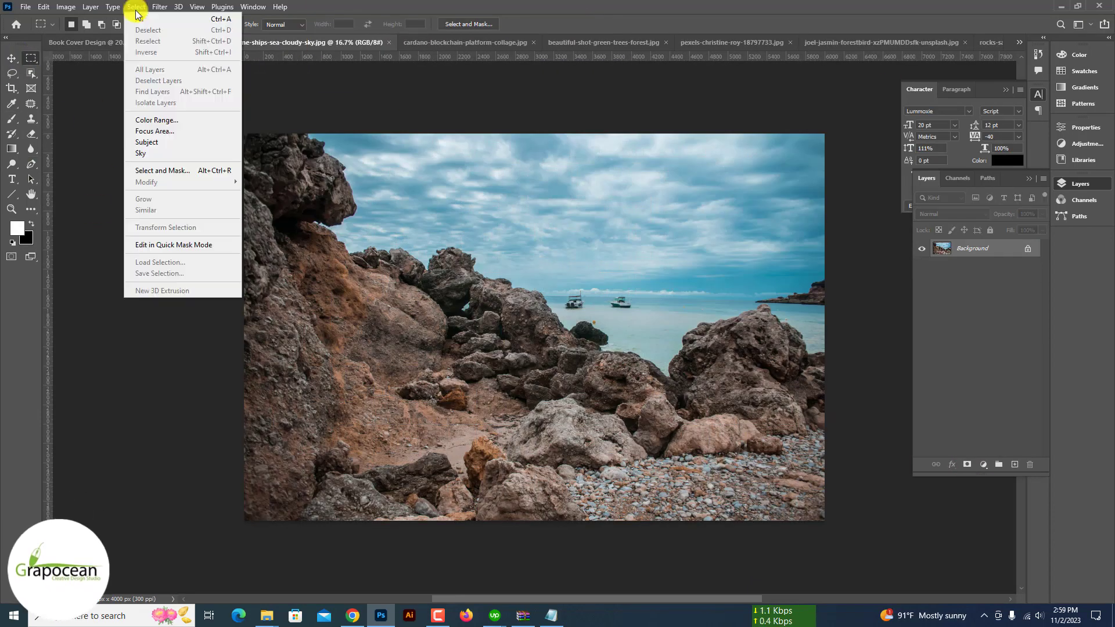
left_click(157, 170)
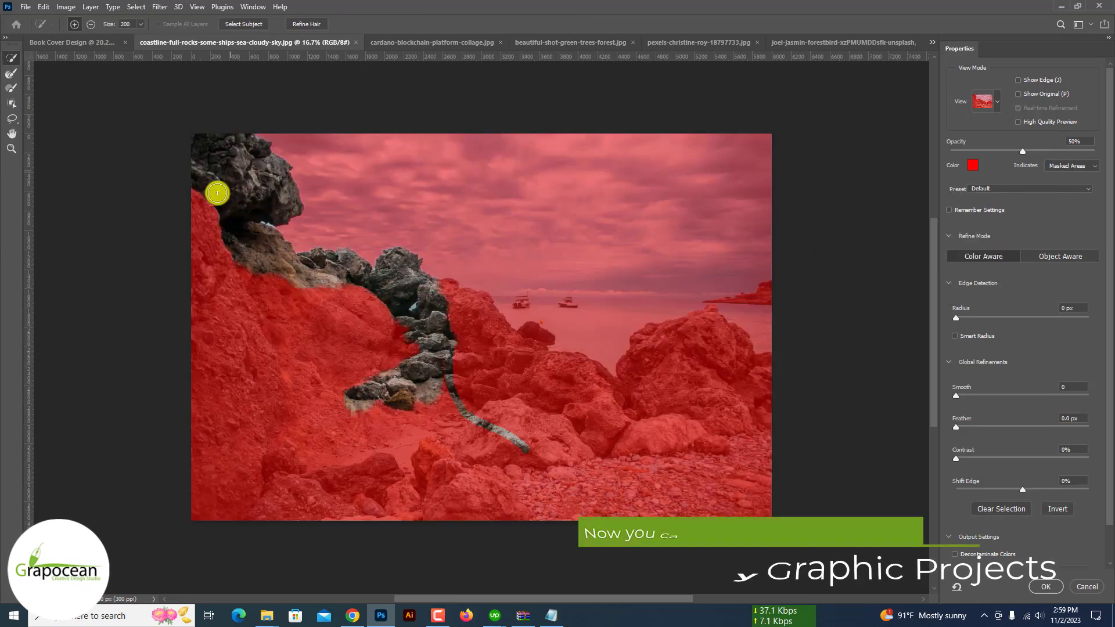
left_click_drag(217, 193, 671, 385)
left_click(1045, 586)
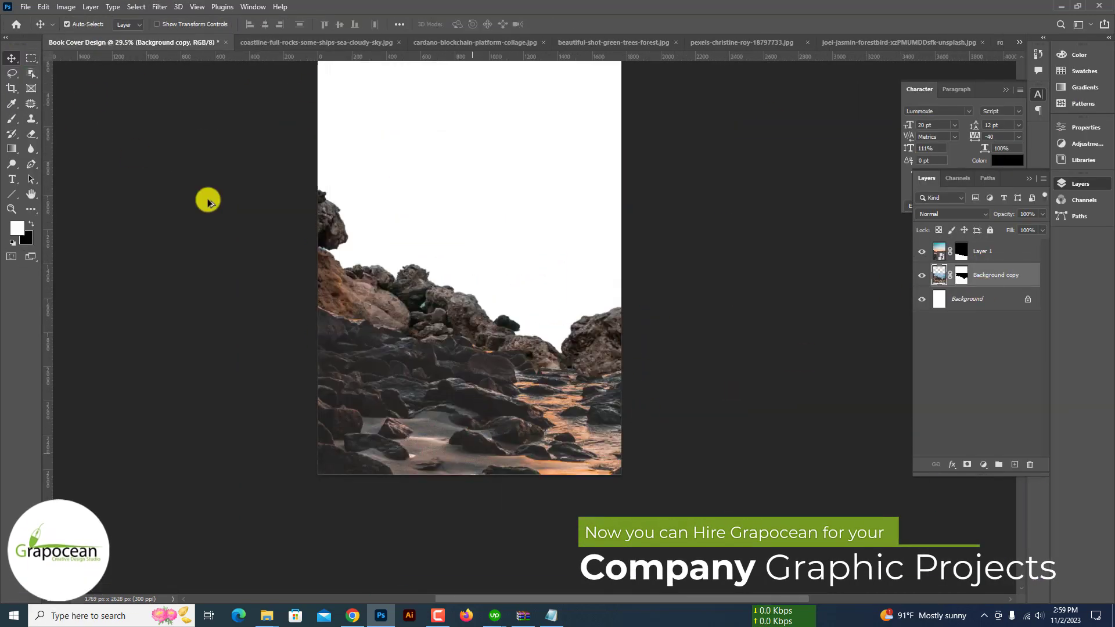
right_click(961, 251)
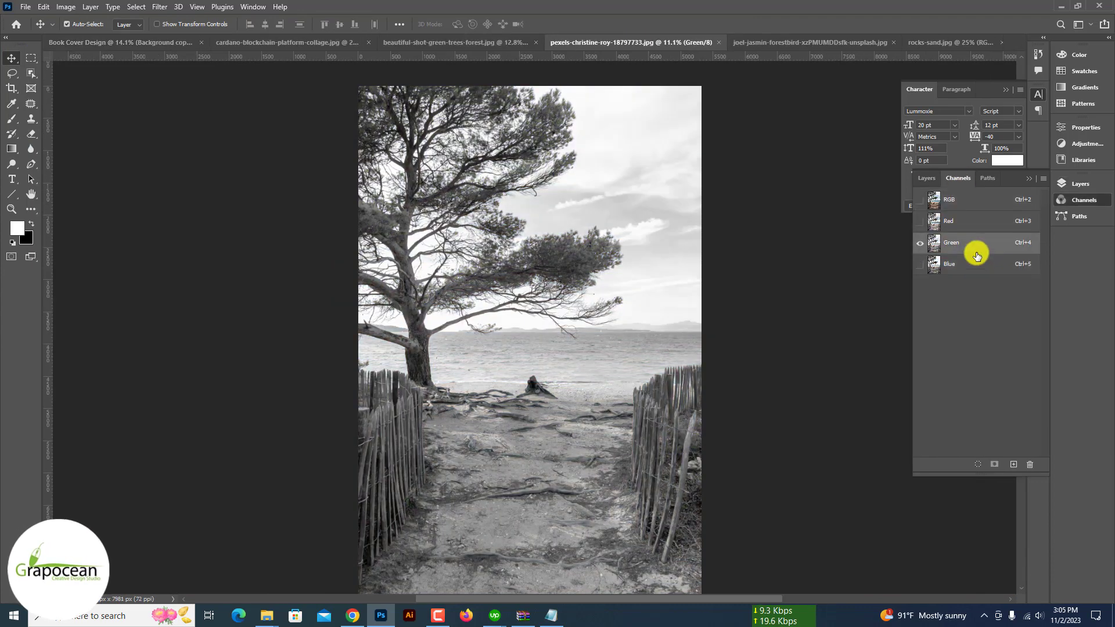
Duplicate the Blue channel and use Levels to darken the tree and whiten the sky
left_click_drag(977, 263, 1013, 465)
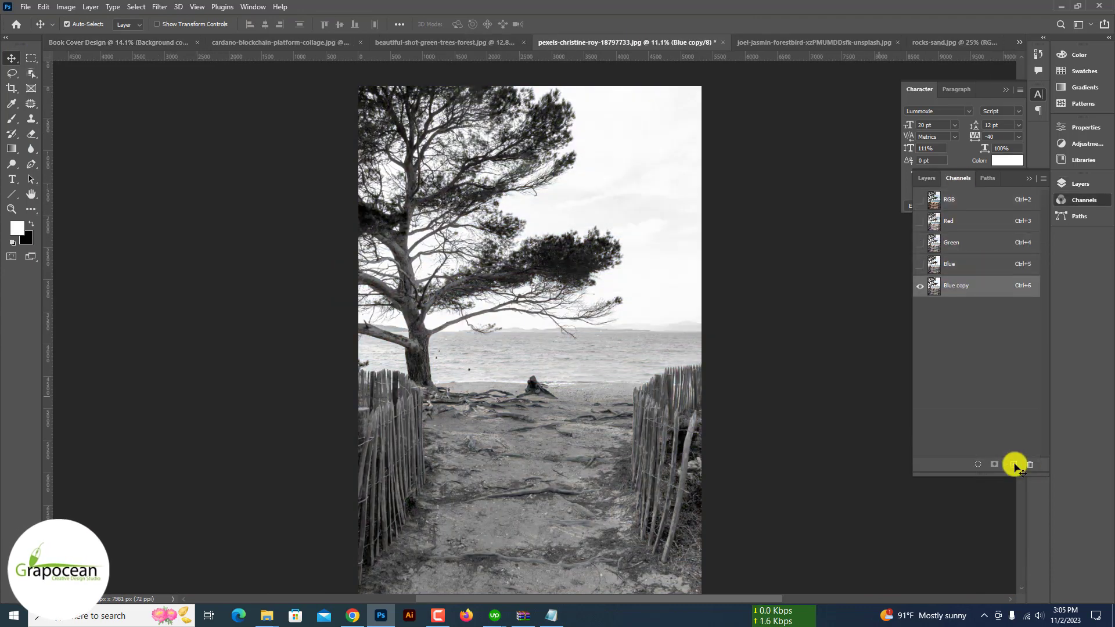
key("ctrl+l")
left_click_drag(674, 389, 742, 389)
left_click_drag(820, 390, 793, 390)
left_click(867, 282)
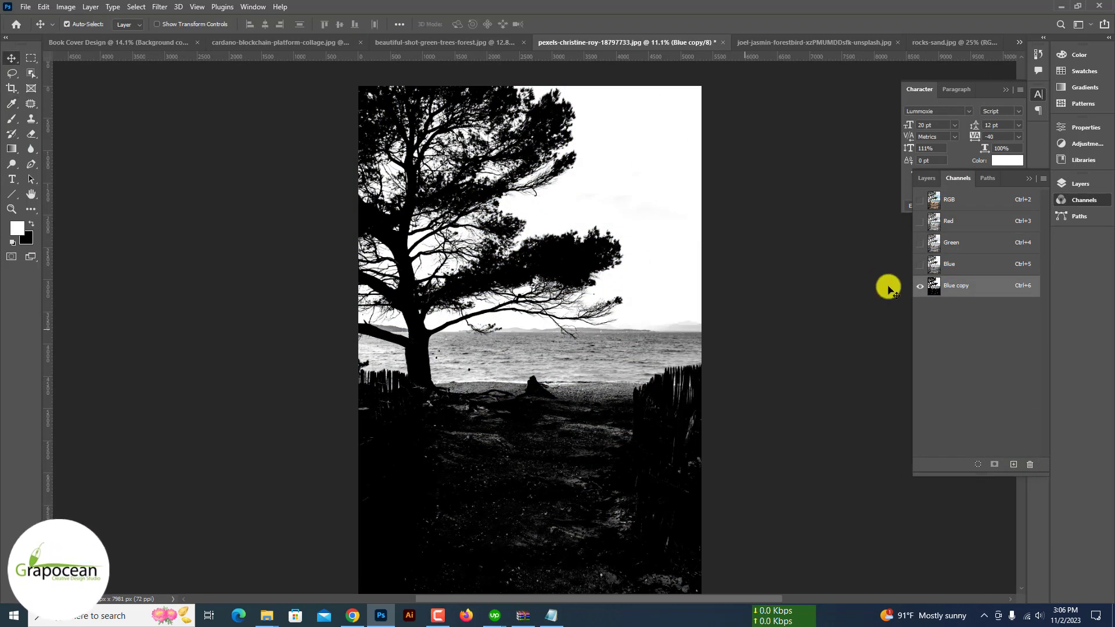
Load the Blue copy channel as a selection and mask the sky off the tree photo
left_click(978, 464)
left_click(948, 199)
left_click(926, 177)
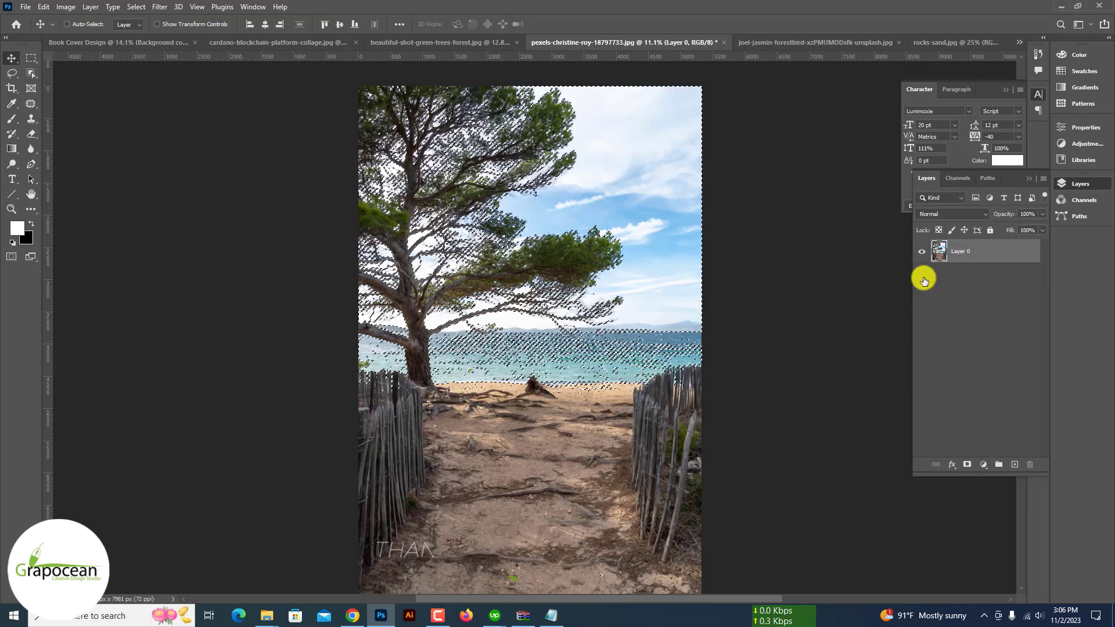
left_click(965, 465)
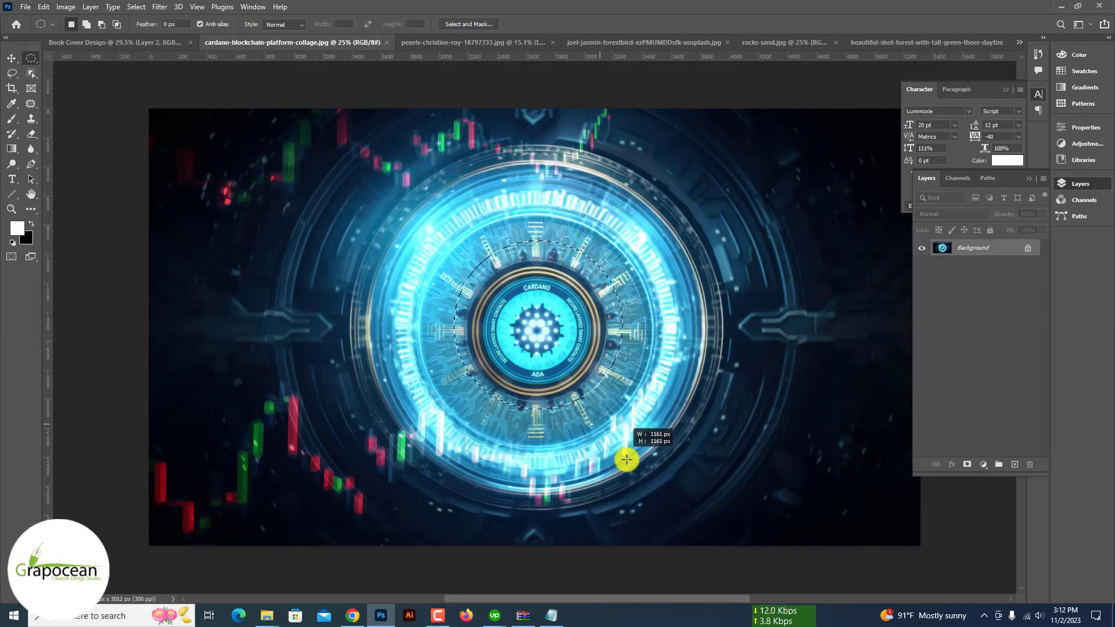
Unlock the collage background and delete a circular centre to leave a hollow ring
left_click(1027, 249)
key("Delete")
left_click_drag(667, 520, 626, 392)
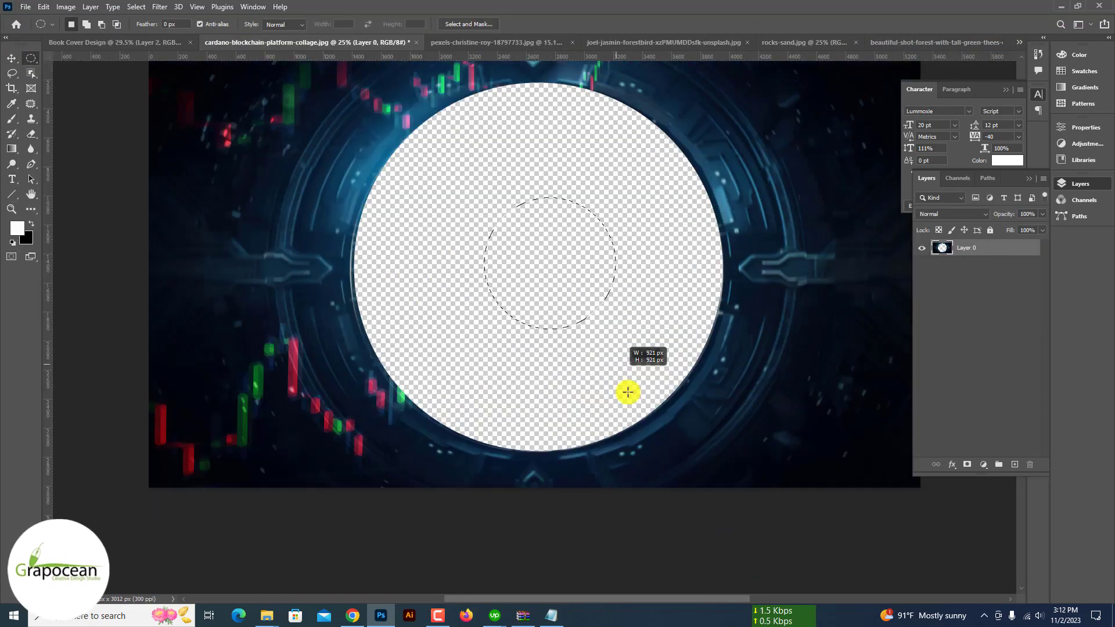
key("ctrl+d")
scroll(747, 516, "down", 3)
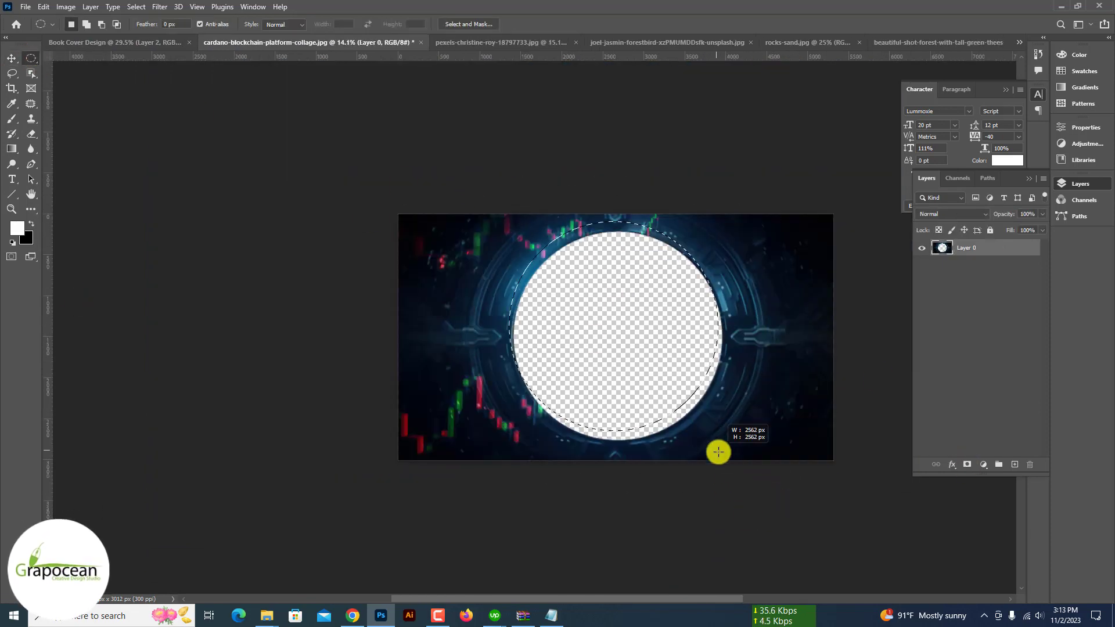
Bring the ring into Book Cover Design and position it over the beach
left_click_drag(672, 252, 520, 348)
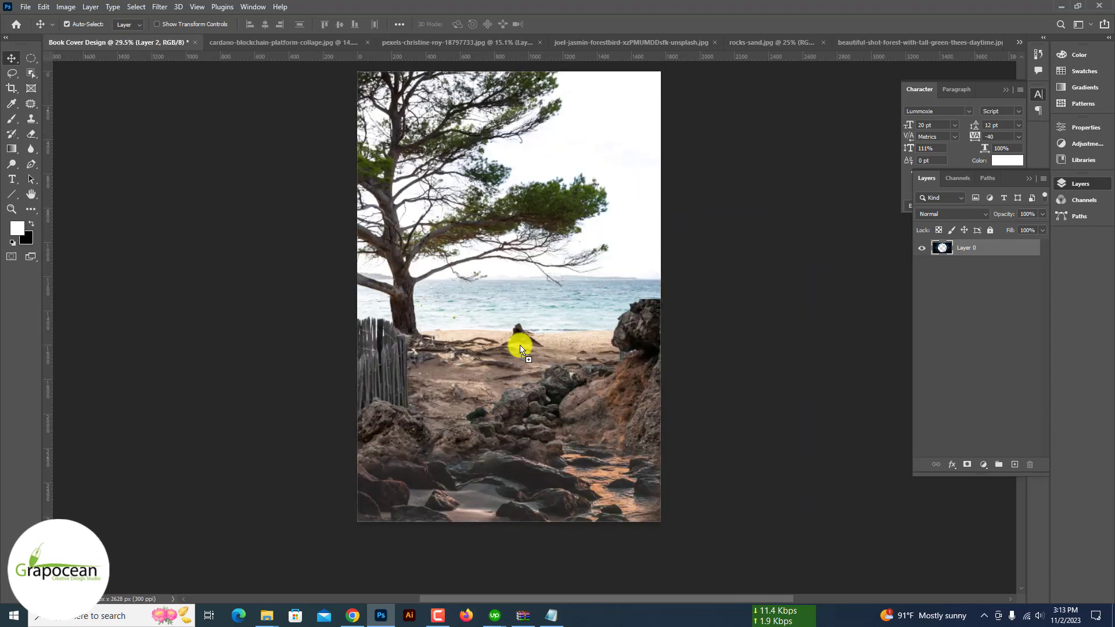
left_click(573, 43)
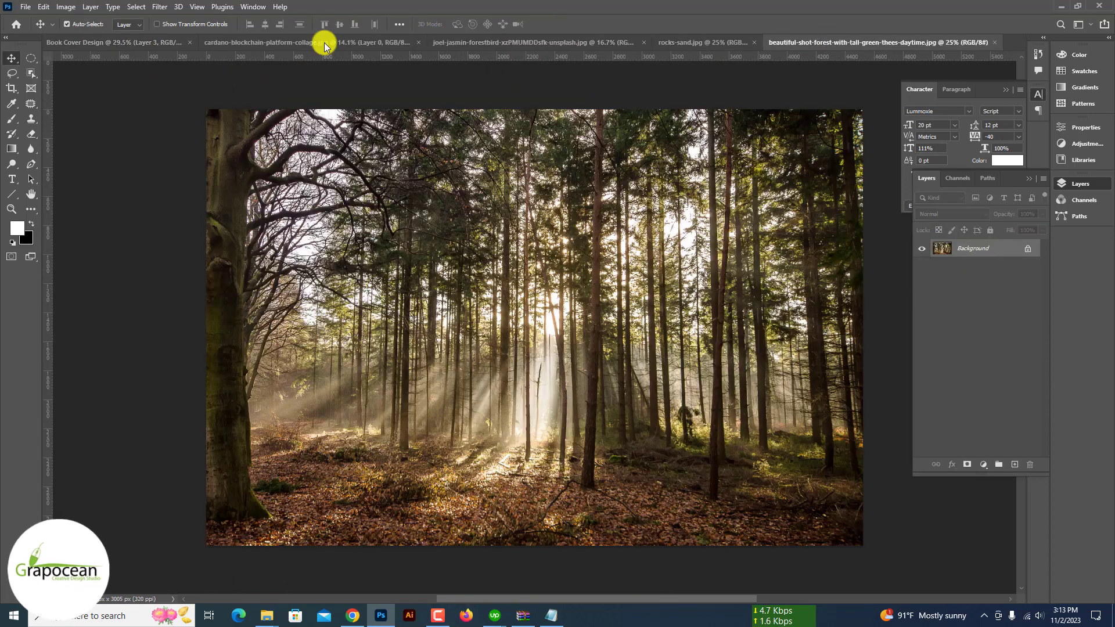
left_click(324, 43)
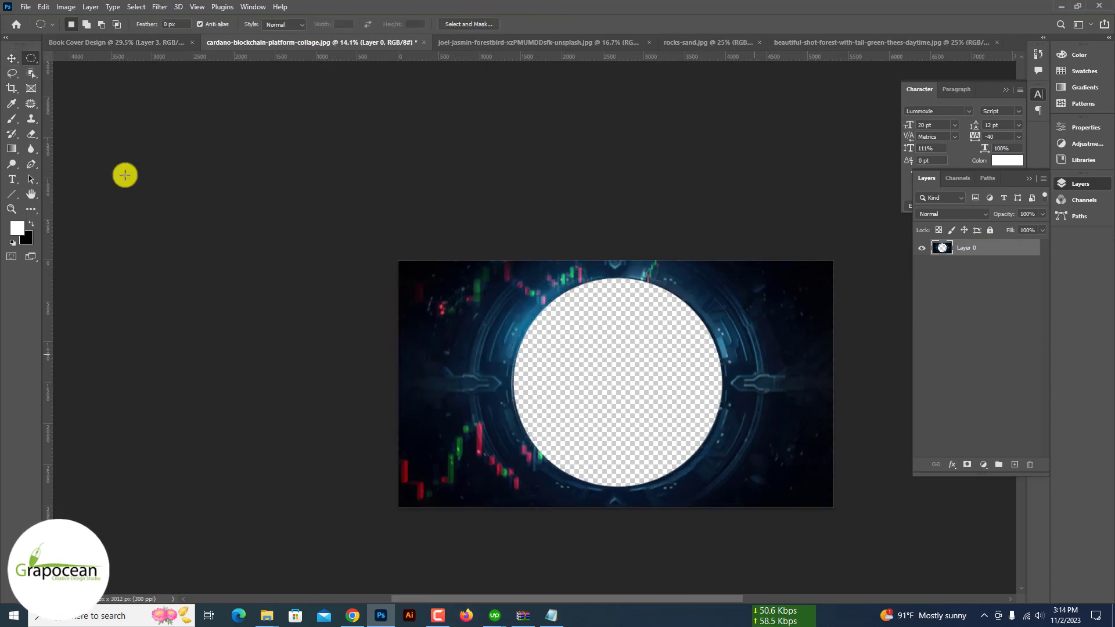
left_click_drag(581, 348, 602, 186)
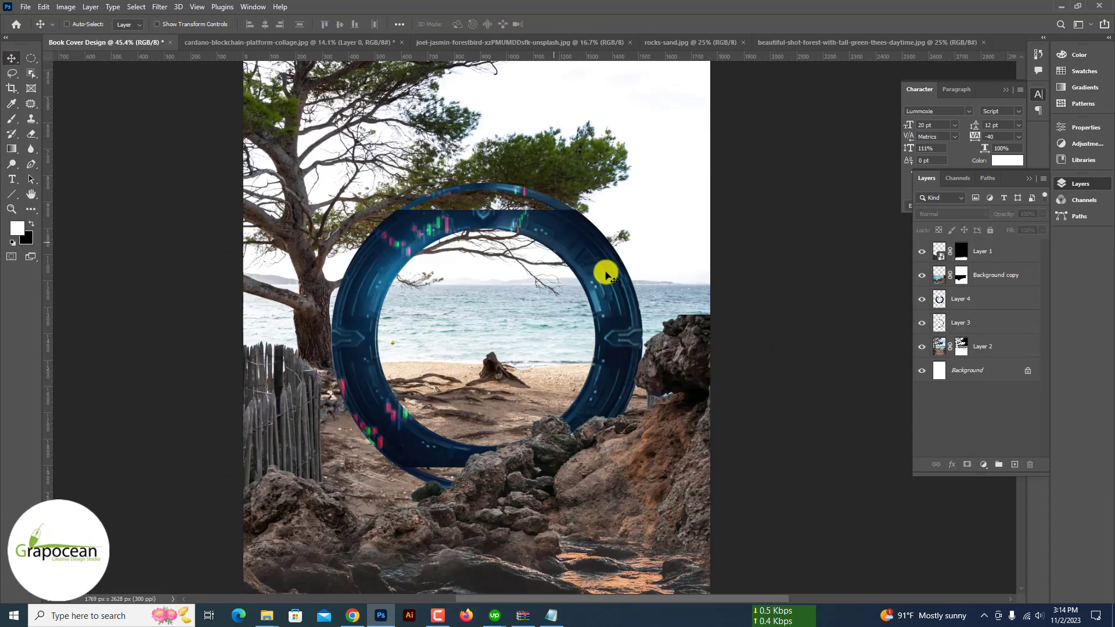
left_click(925, 299)
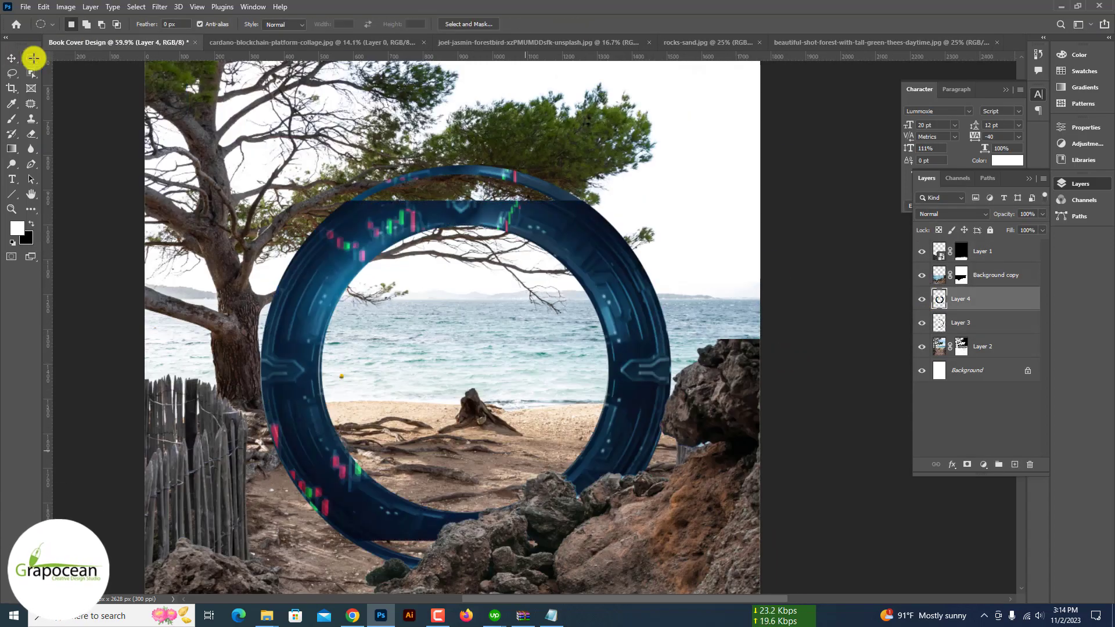
Try Content-Aware Fill on the ring selection with scaled and mirrored samples allowed
left_click(983, 322, "ctrl")
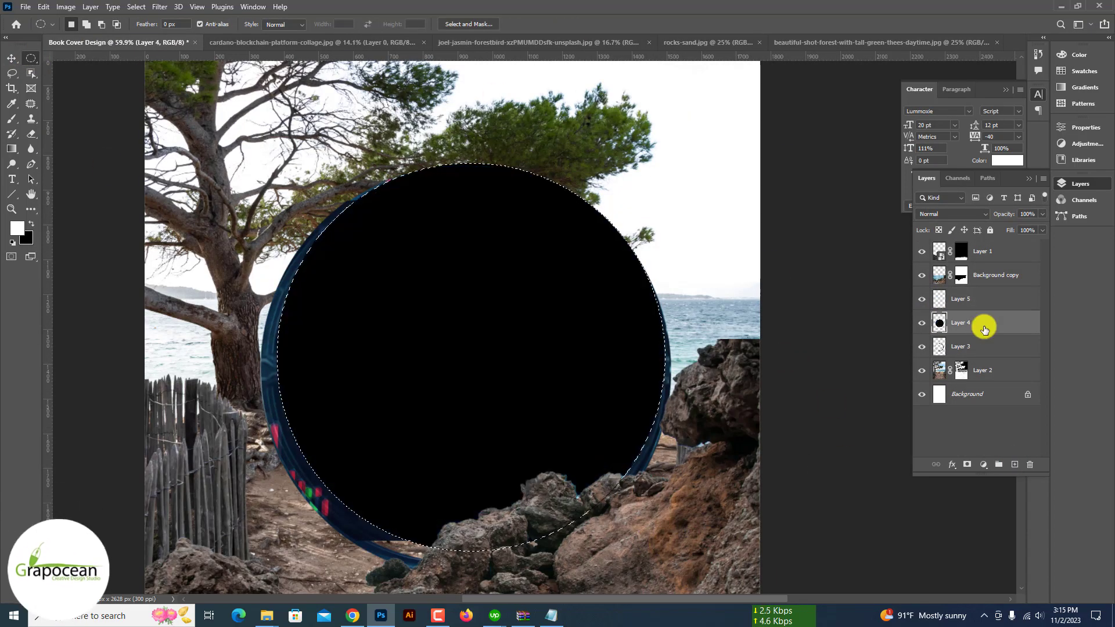
left_click(43, 7)
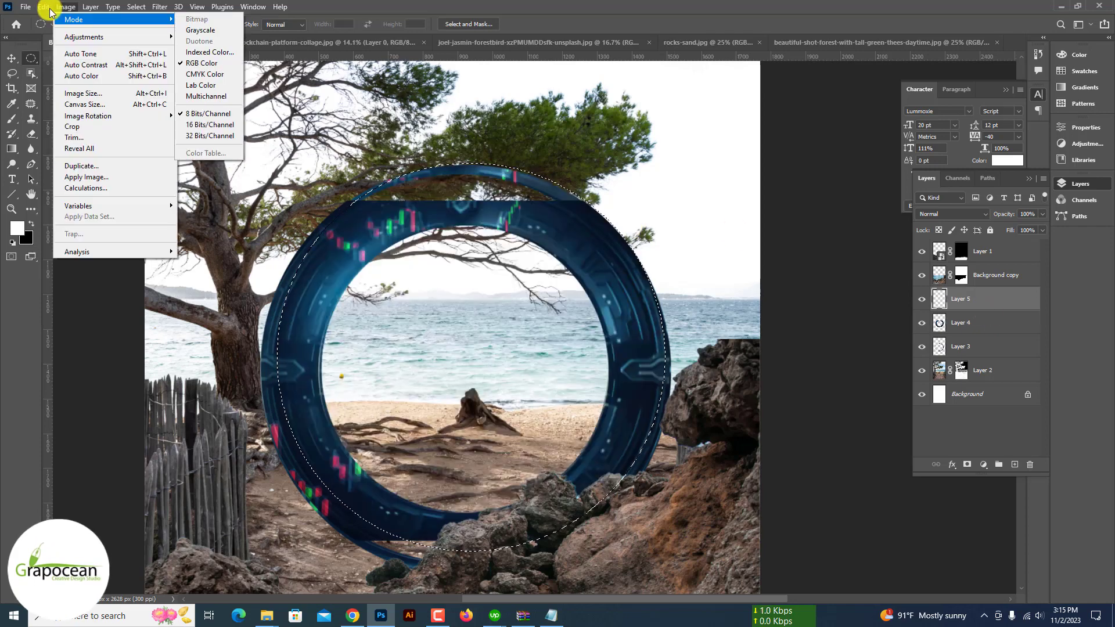
left_click(109, 212)
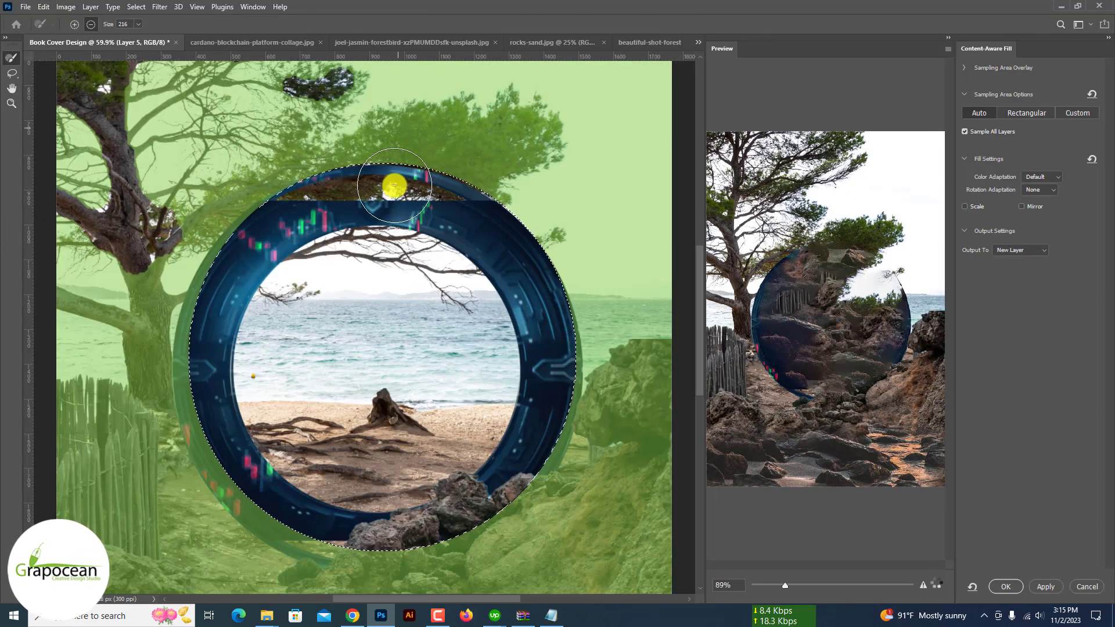
left_click(758, 585)
left_click(1083, 113)
key("Return")
left_click(1026, 112)
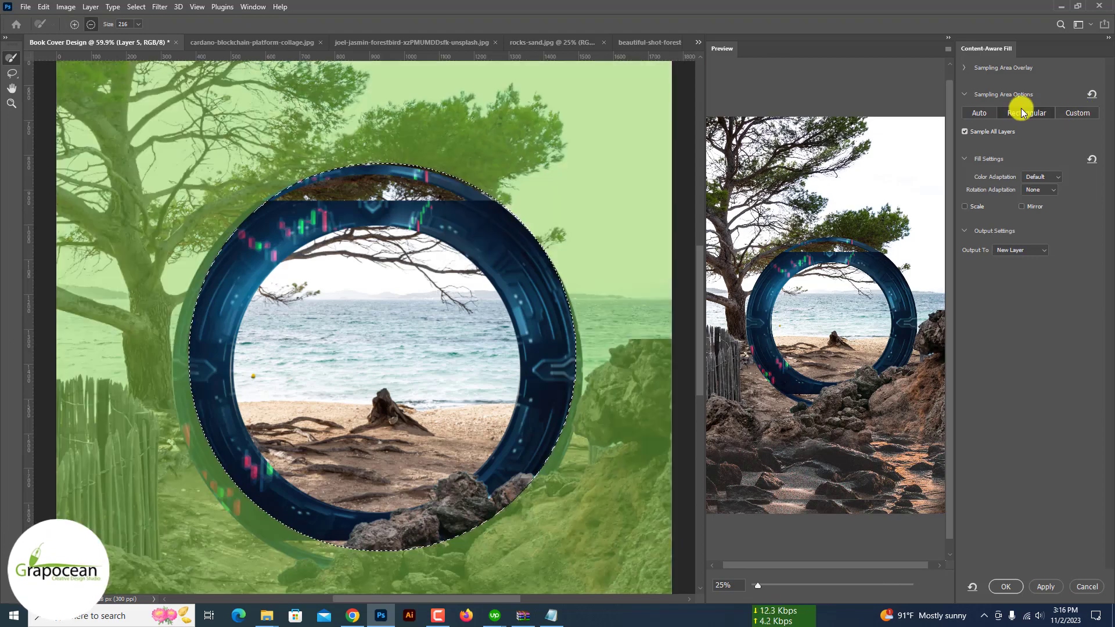
left_click(964, 131)
key("Return")
left_click(966, 207)
left_click(1020, 249)
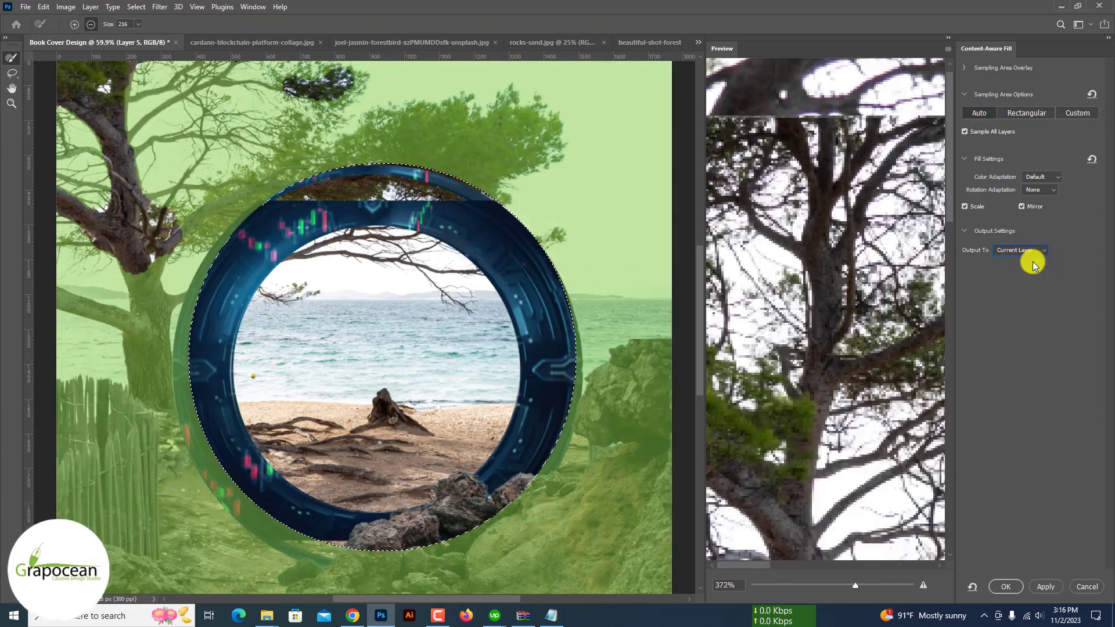
left_click(758, 585)
left_click(1086, 587)
Select the ring's missing top with an ellipse and Content-Aware Fill it onto a new layer
left_click(970, 324)
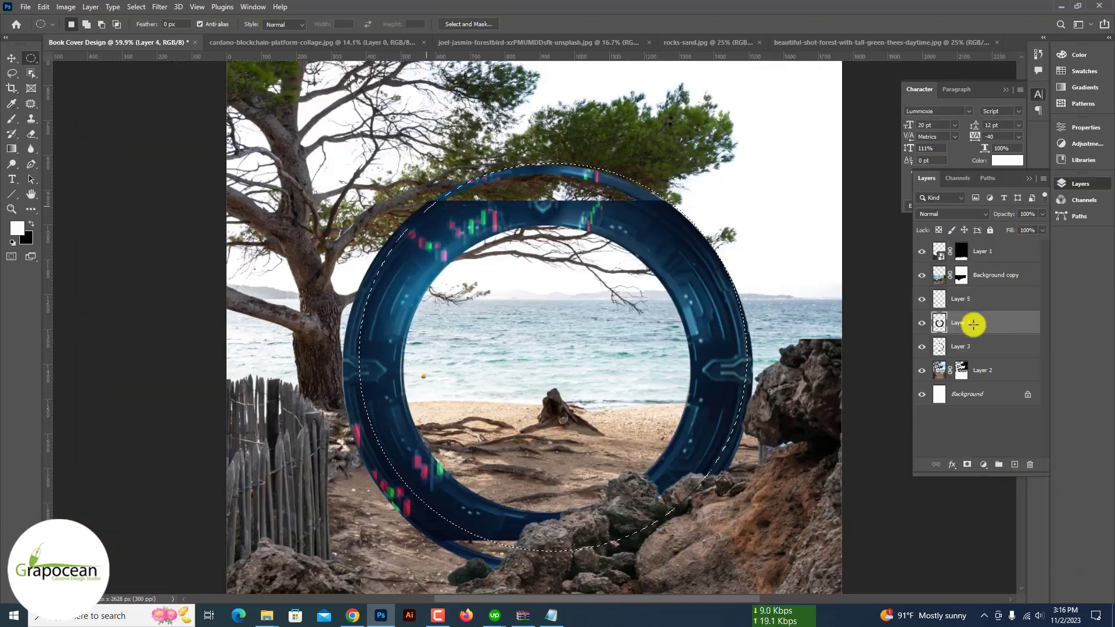
left_click(43, 6)
left_click(87, 224)
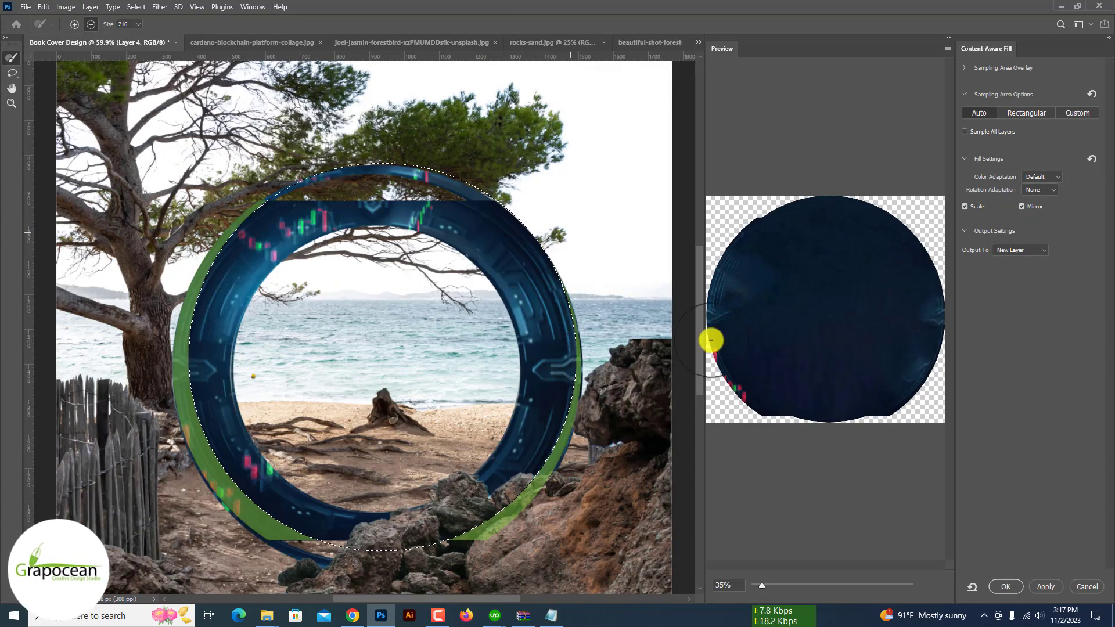
key("Escape")
left_click_drag(409, 136, 598, 189)
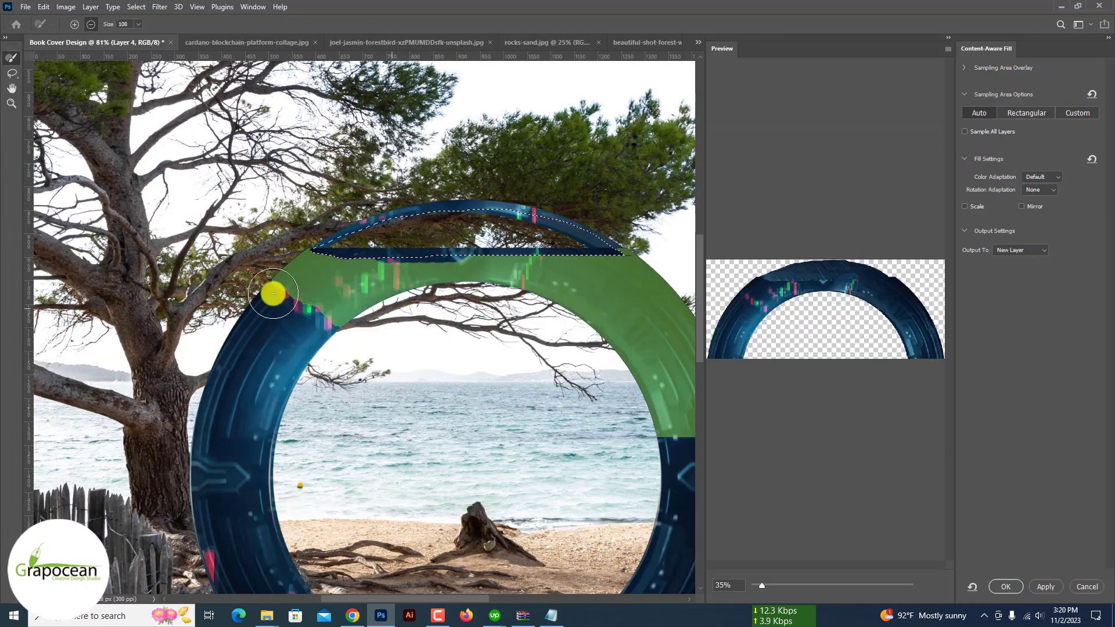
left_click(1005, 585)
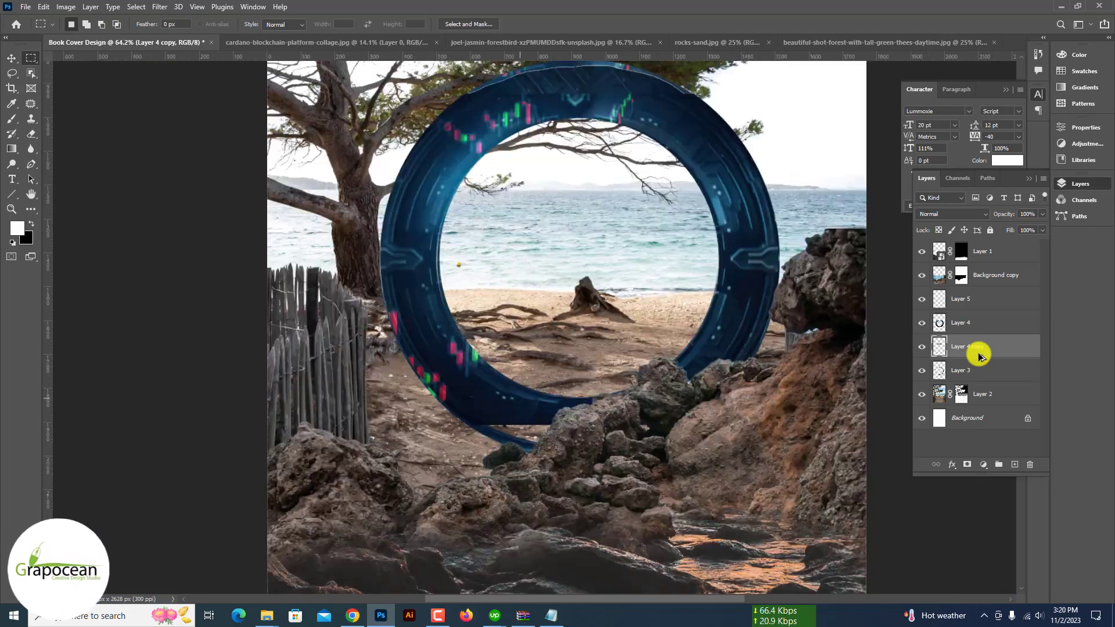
Lasso-select the ring's lower end over the rocks and merge the ring layers into Layer 4
left_click(12, 72)
left_click_drag(726, 342, 449, 377)
left_click(1002, 326)
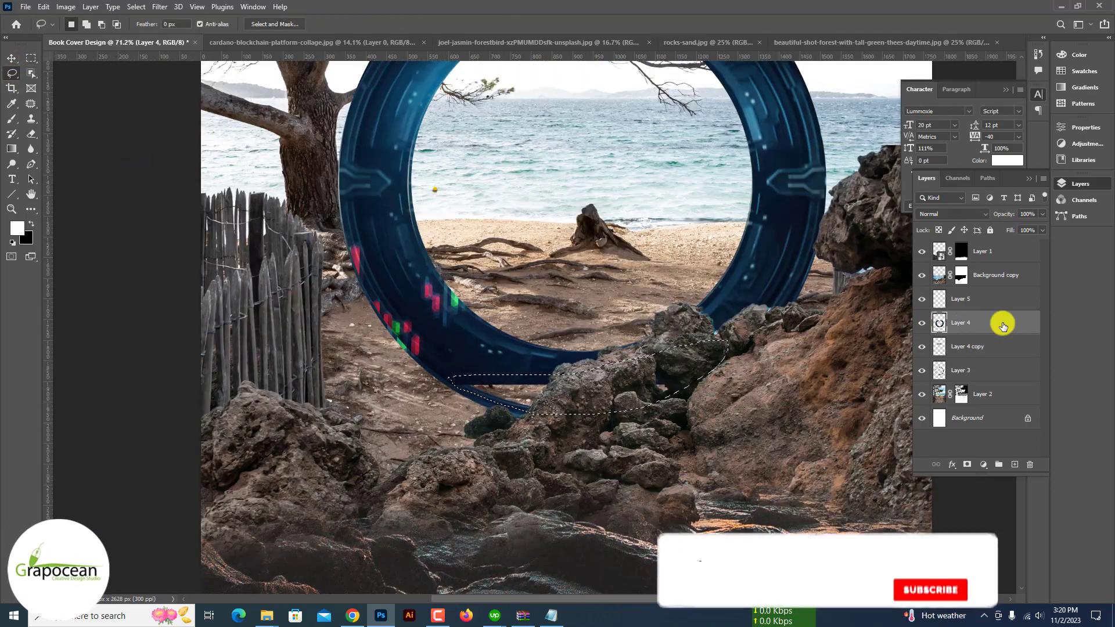
left_click(44, 6)
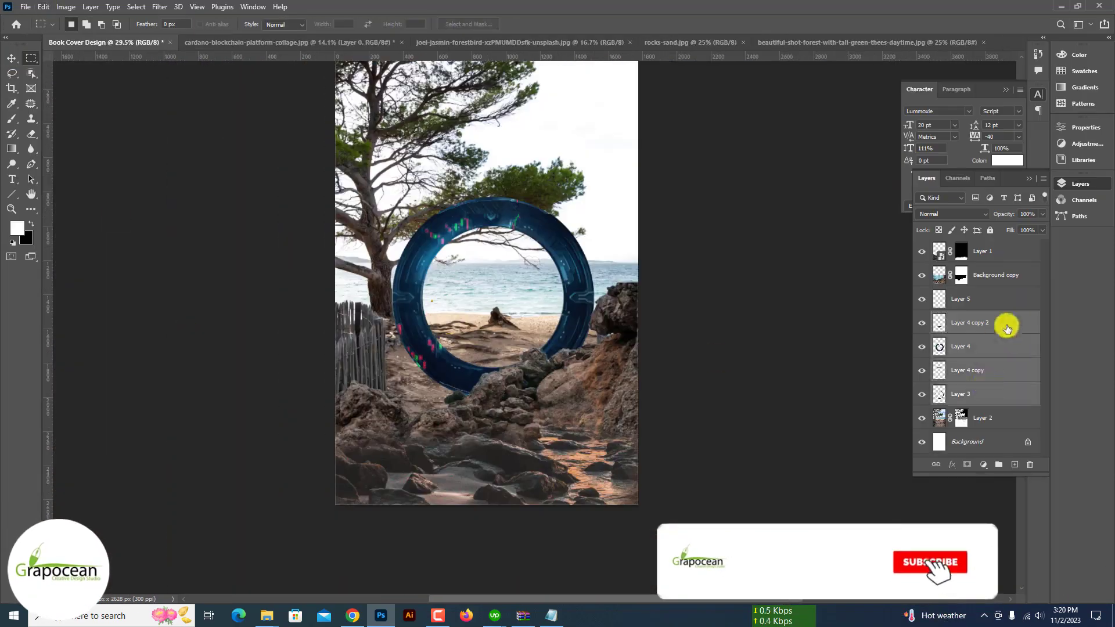
left_click_drag(1005, 323, 1017, 415)
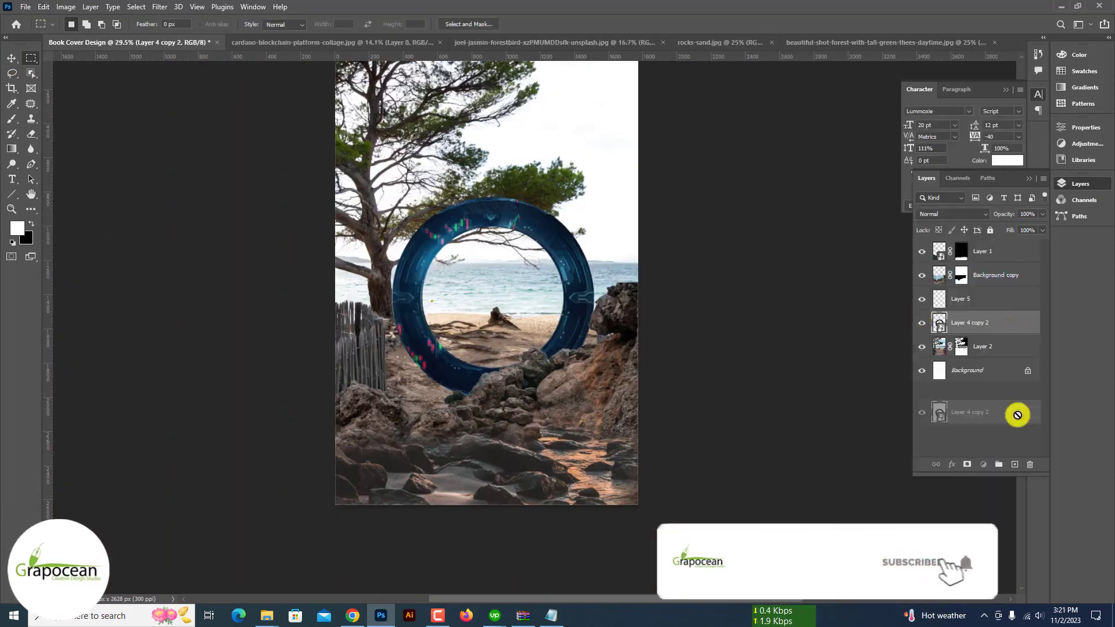
Duplicate the ring, scale the copy to about 78% and rotate it about -37°
key("ctrl+j")
key("ctrl+t")
left_click_drag(615, 441, 592, 410)
key("ctrl+plus")
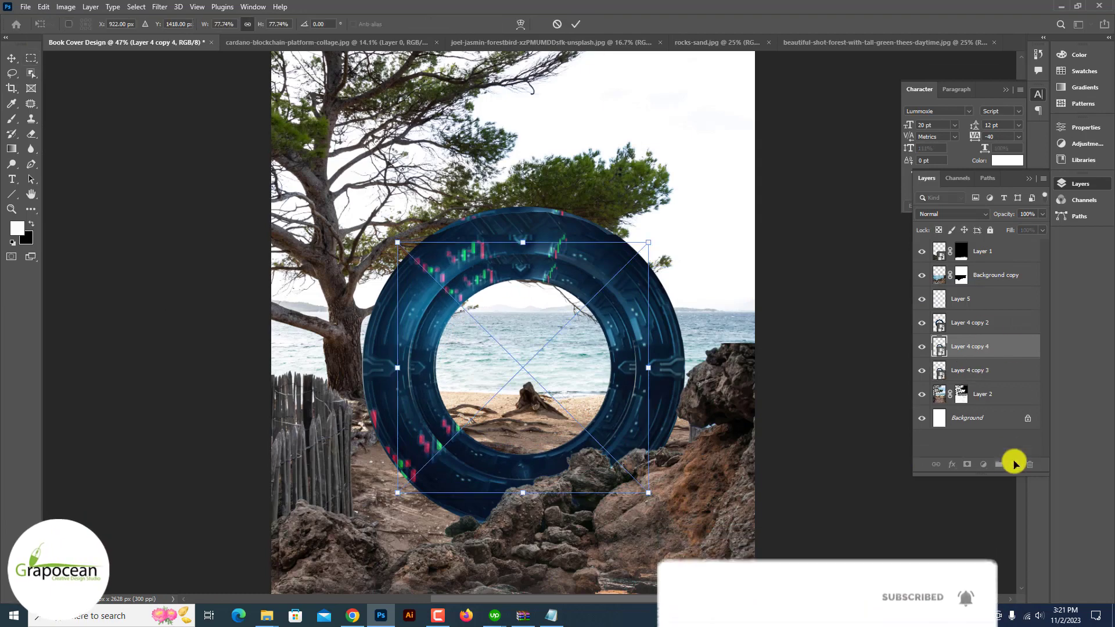
key("alt+bracketleft")
left_click_drag(644, 250, 548, 207)
key("Return")
scroll(145, 361, "down", 2)
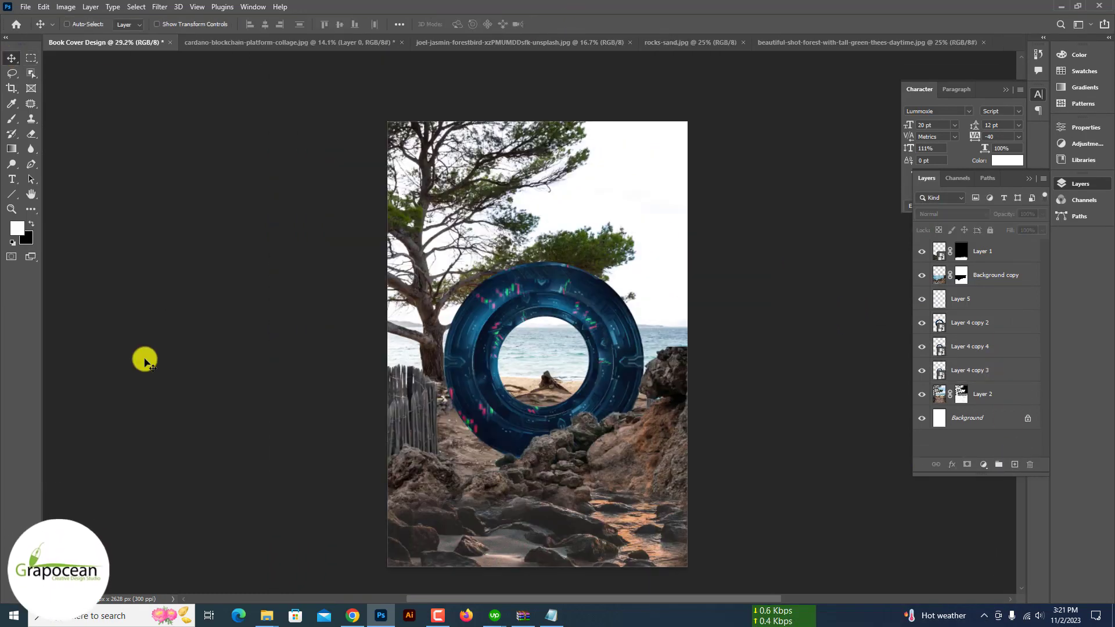
scroll(416, 107, "up", 1)
Add a Photo Filter adjustment and move it just above Layer 2
left_click(987, 251)
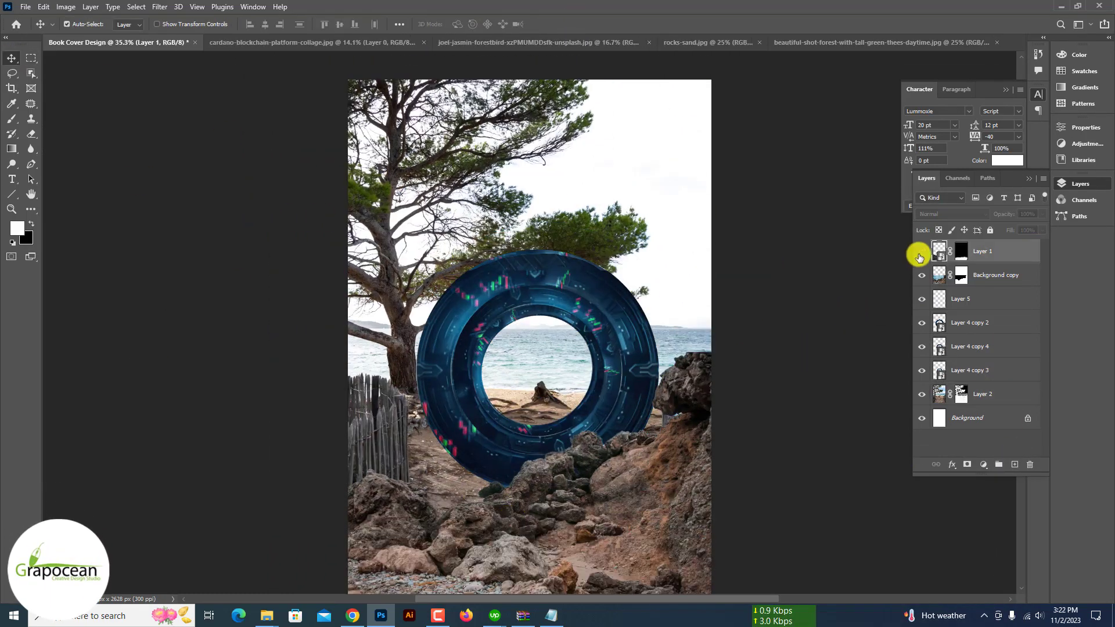
left_click(982, 464)
left_click(1022, 377)
left_click(1007, 137)
left_click_drag(993, 251, 1033, 406)
Add a Color Balance adjustment shifted toward cyan and blue
left_click(983, 465)
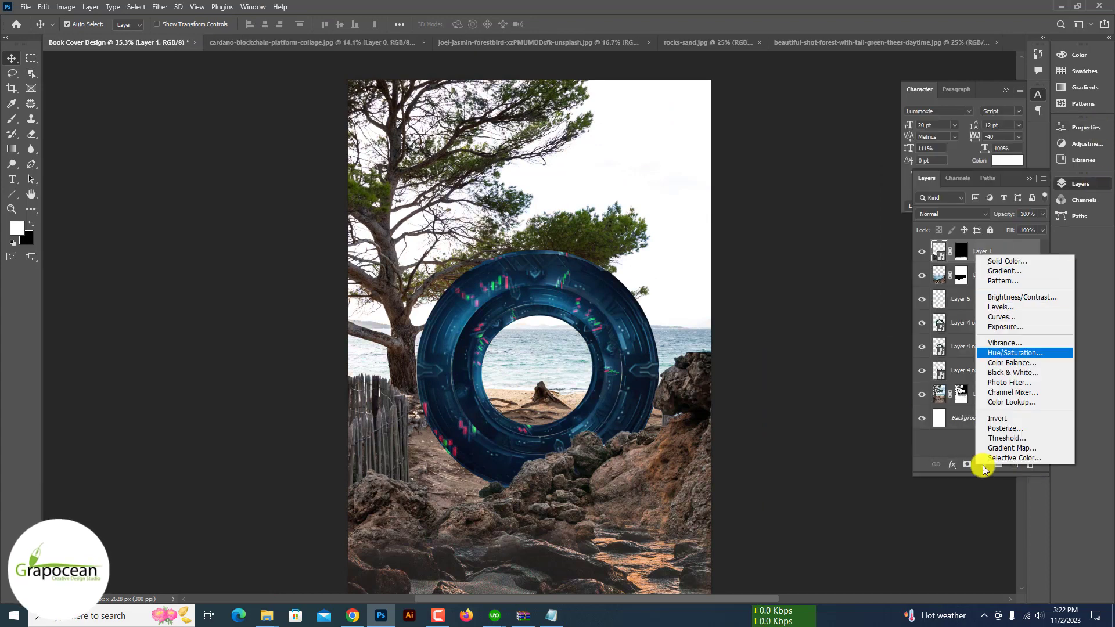
left_click(1007, 354)
left_click_drag(947, 186, 915, 186)
mouse_move(947, 224)
left_mouse_down()
mouse_move(987, 224)
mouse_move(955, 205)
left_mouse_up()
left_click_drag(987, 224, 1007, 312)
key("F7")
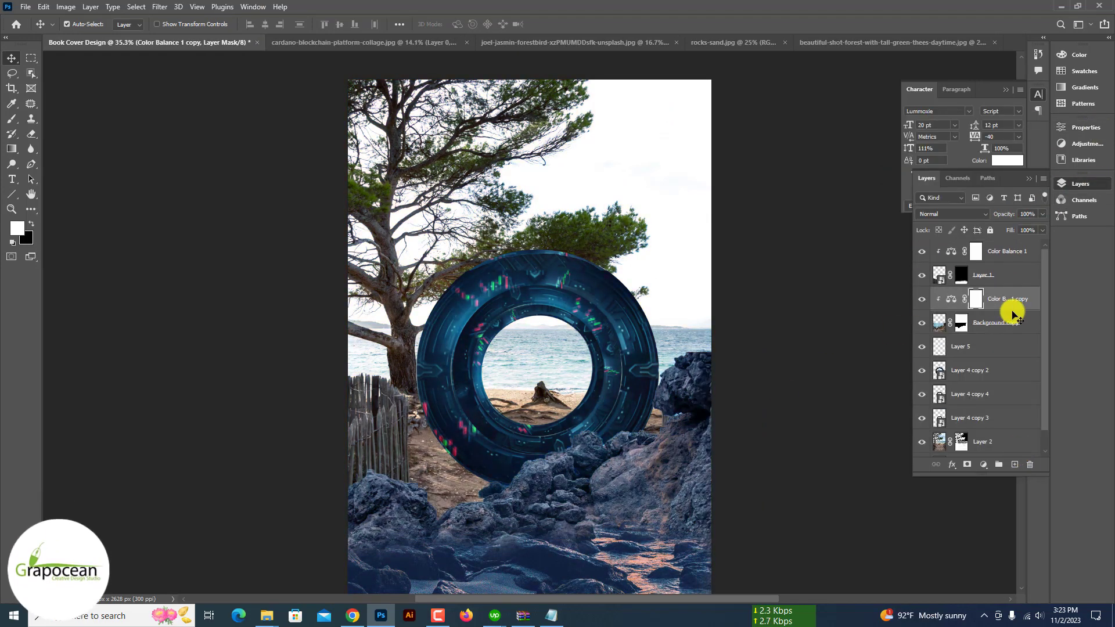
Duplicate the tree layer, reposition the copy, and add a horizontally flipped tree copy
key("ctrl+minus")
left_click(336, 393)
key("ctrl+t")
left_click_drag(525, 405, 514, 233)
key("Return")
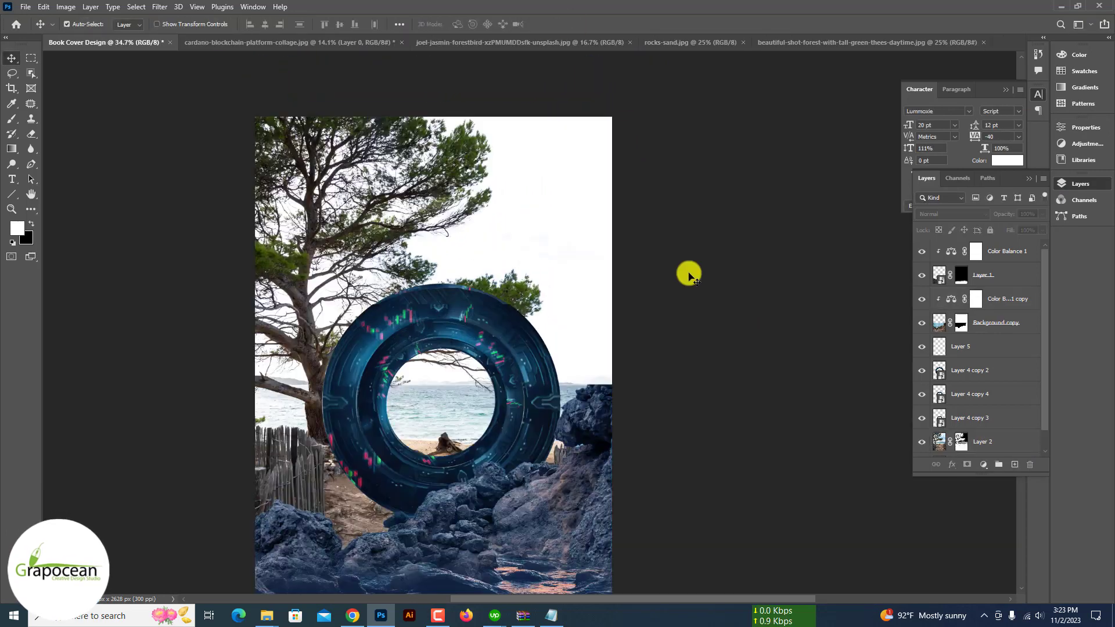
key("ctrl+j")
key("ctrl+t")
key("Return")
Paint black on the tree copy's mask to remove the ghost tree on the left
key("ctrl+plus")
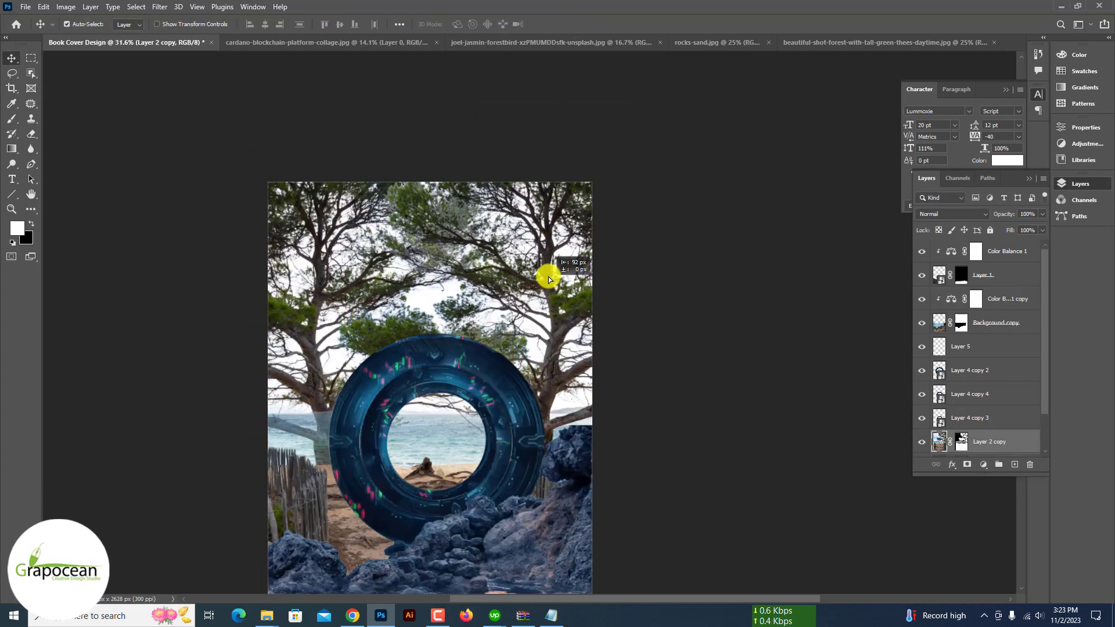
key("b")
key("x")
left_click_drag(273, 418, 279, 459)
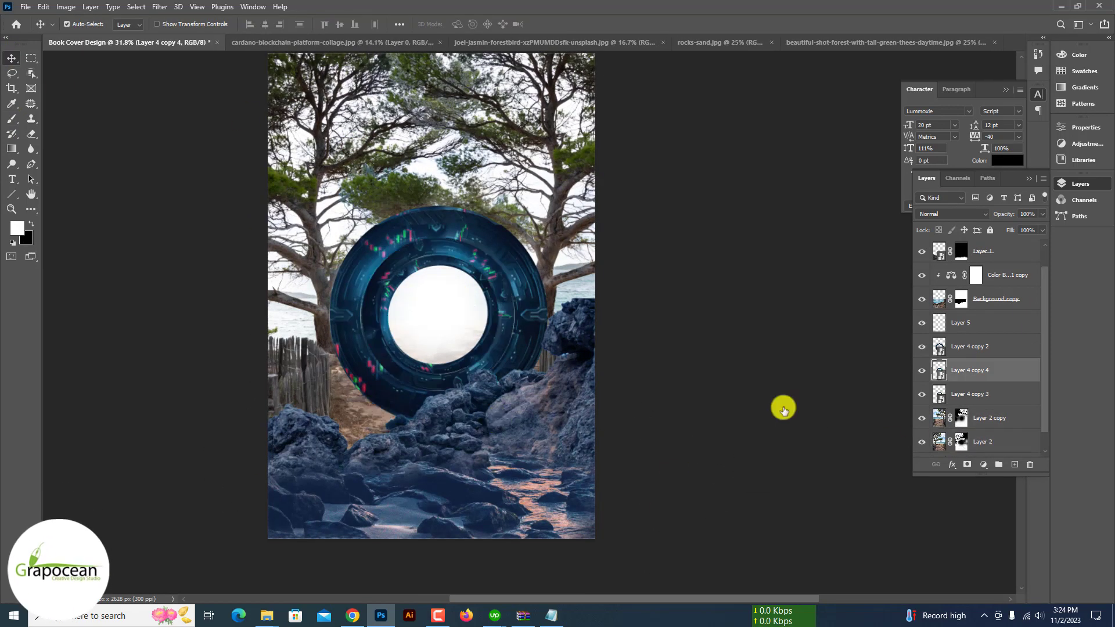
Add a second Color Balance with midtones at +22 blue and fully toward cyan
left_click(983, 465)
left_click(987, 379)
left_click_drag(947, 221, 961, 231)
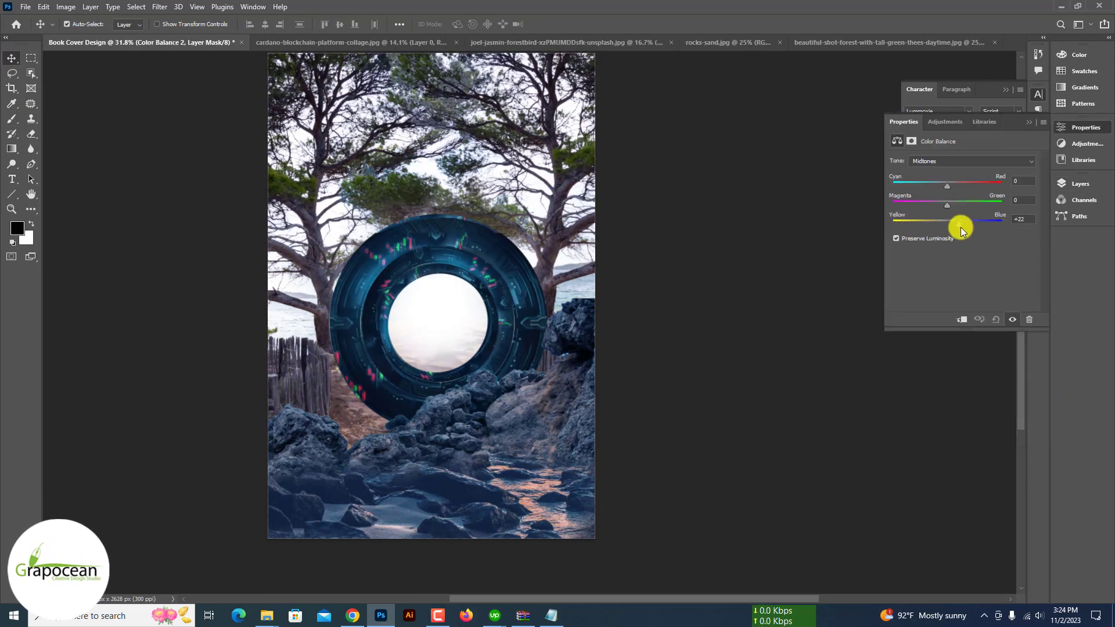
left_click_drag(939, 187, 892, 191)
Add a Hue/Saturation adjustment lowering saturation and lightness to darken the scene
left_click(1085, 183)
left_click(983, 464)
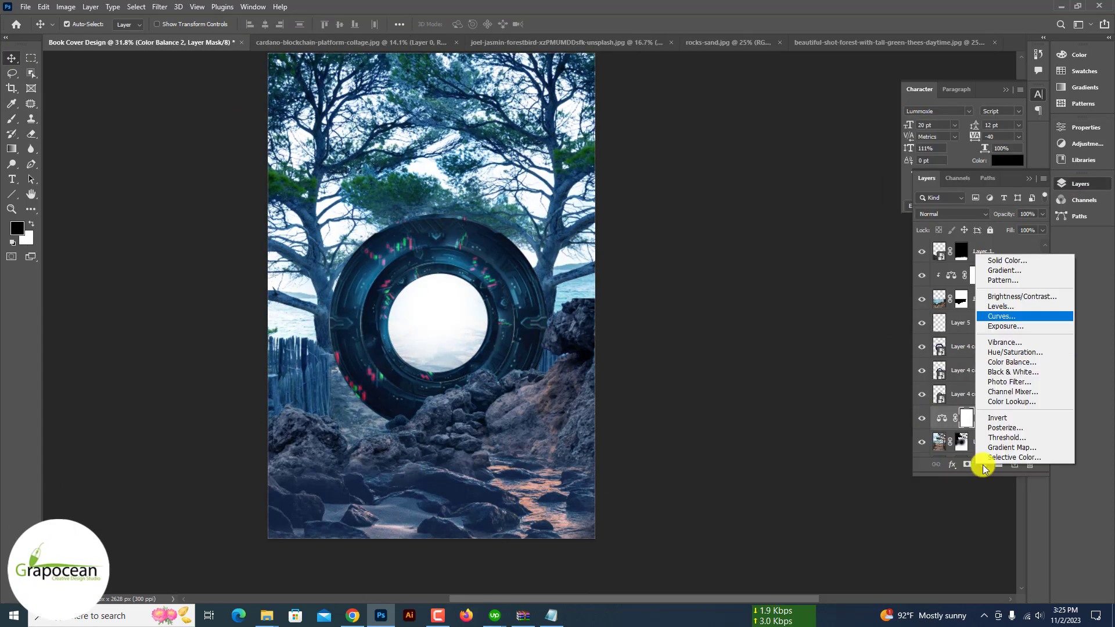
left_click(986, 367)
mouse_move(961, 246)
left_mouse_down()
mouse_move(913, 247)
mouse_move(933, 227)
left_mouse_up()
left_click(1085, 184)
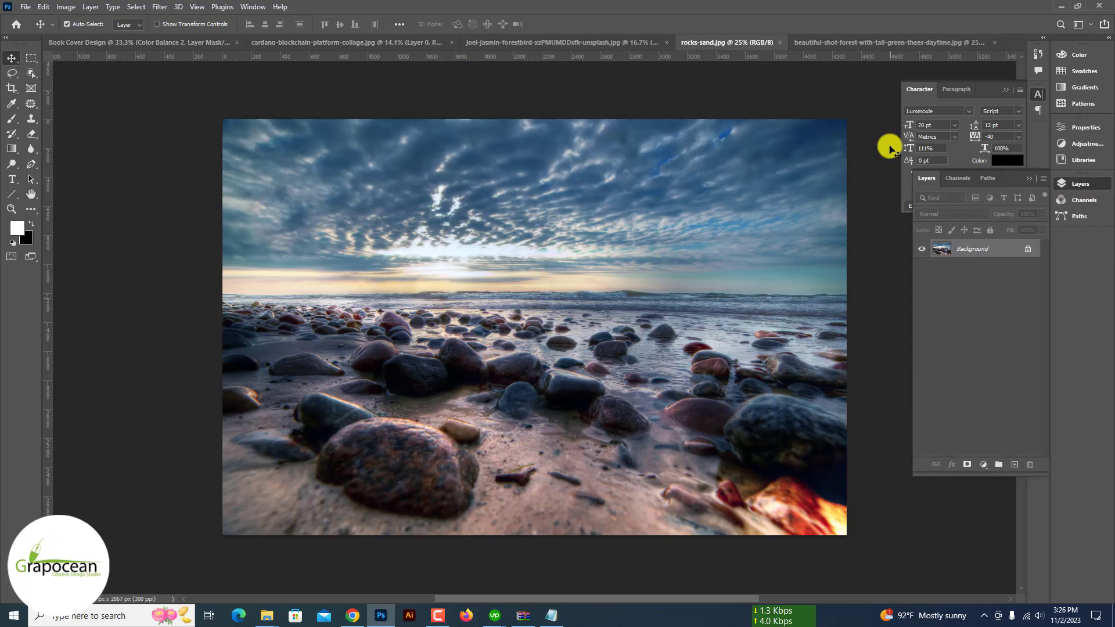
Try Darker Color blending and a horizontal flip on the Layer 2 tree, then delete that layer
left_click(157, 44)
left_click(735, 43)
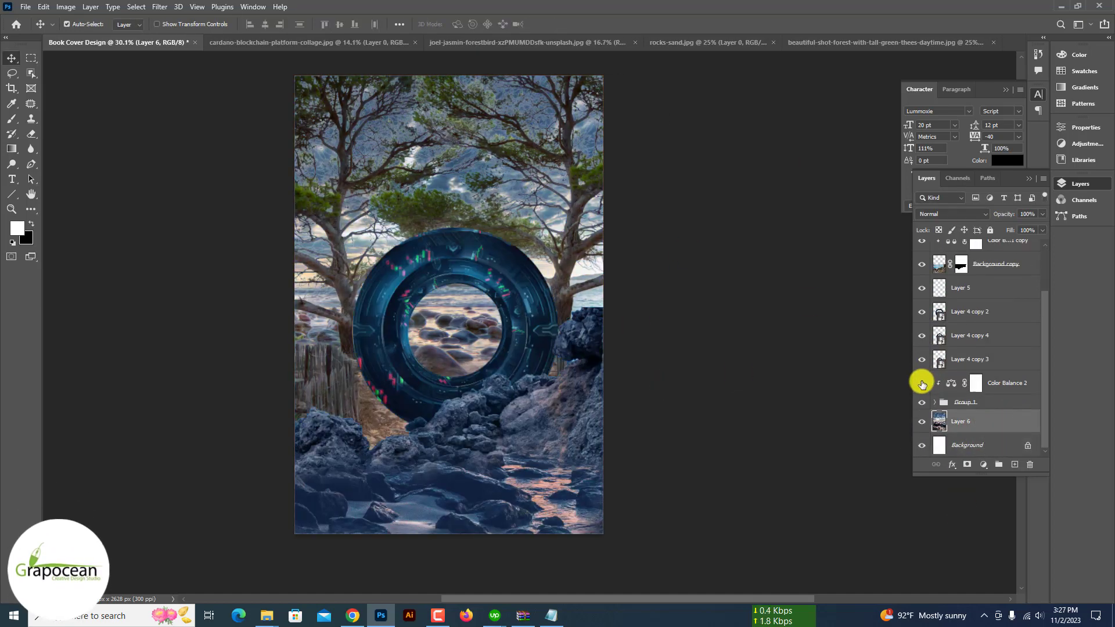
left_click(990, 397)
left_click(952, 214)
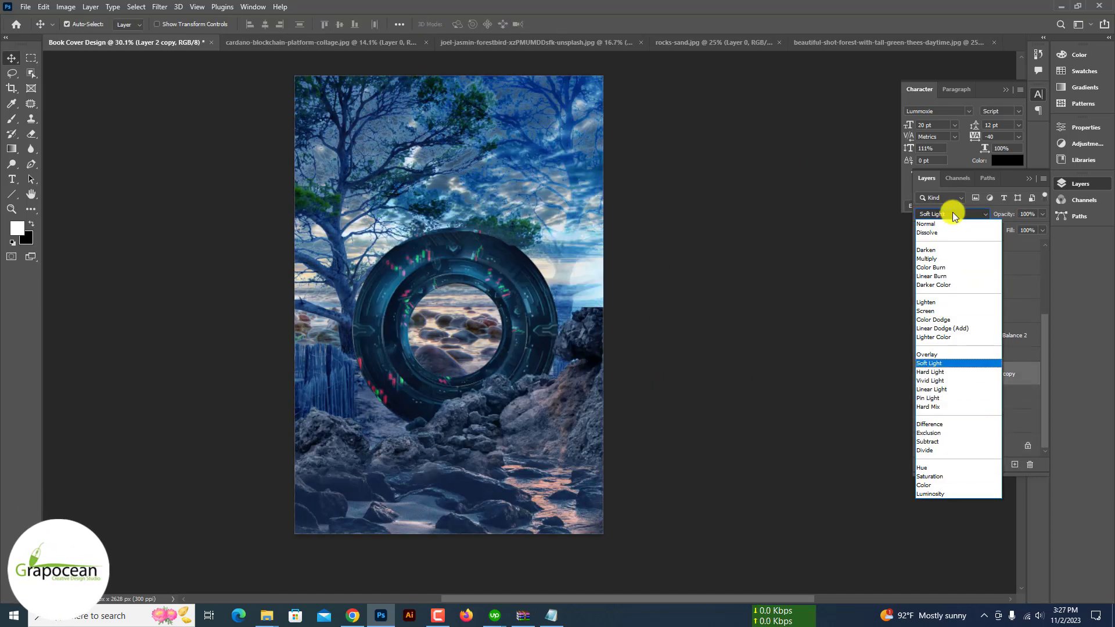
left_click(933, 284)
left_click(943, 214)
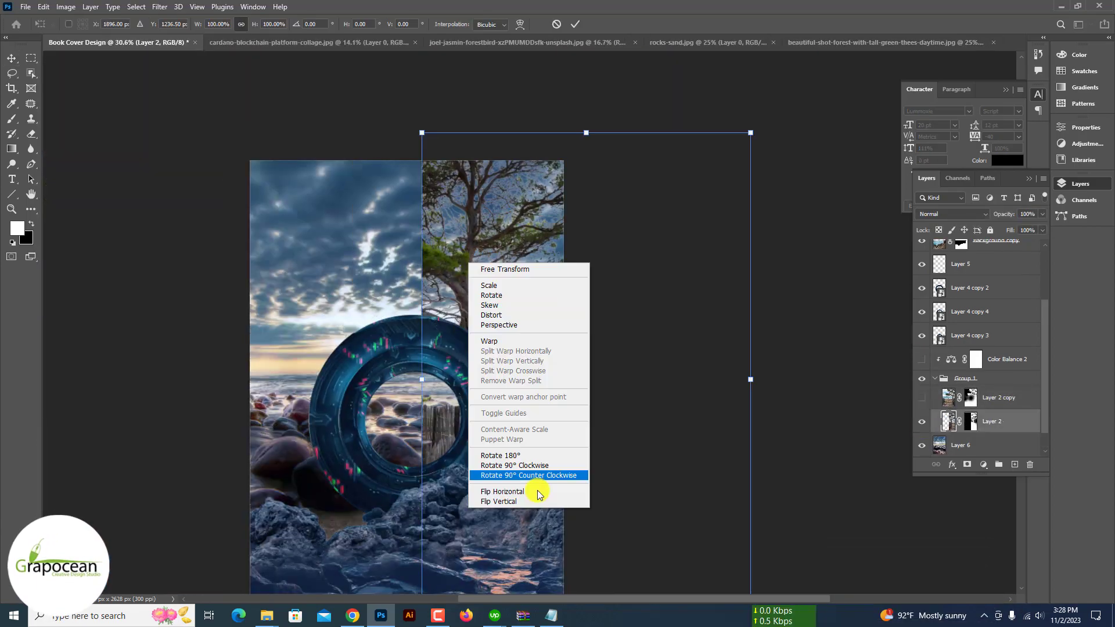
left_click(537, 491)
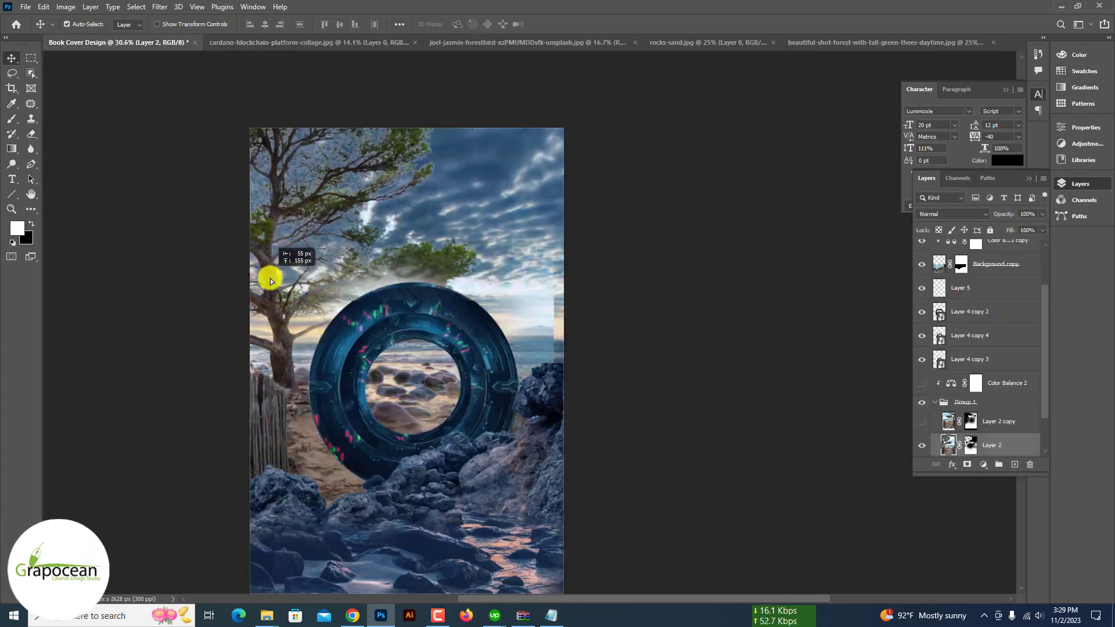
left_click(1030, 464)
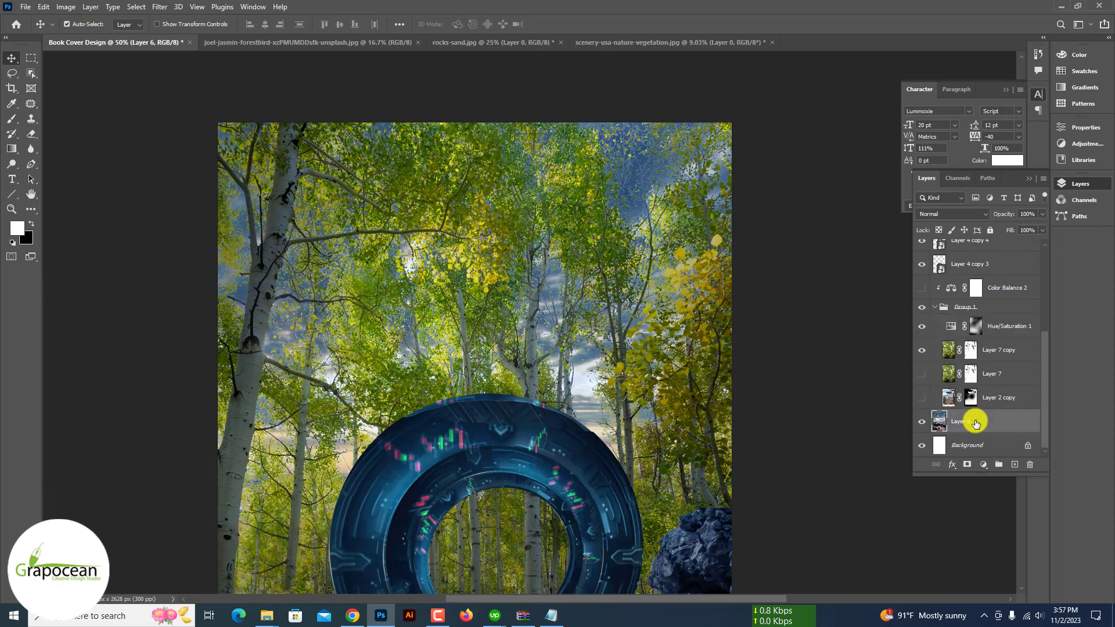
Duplicate Layer 6, radial-blur the copy, and move it above Layer 7 copy
key("ctrl+j")
left_click(159, 6)
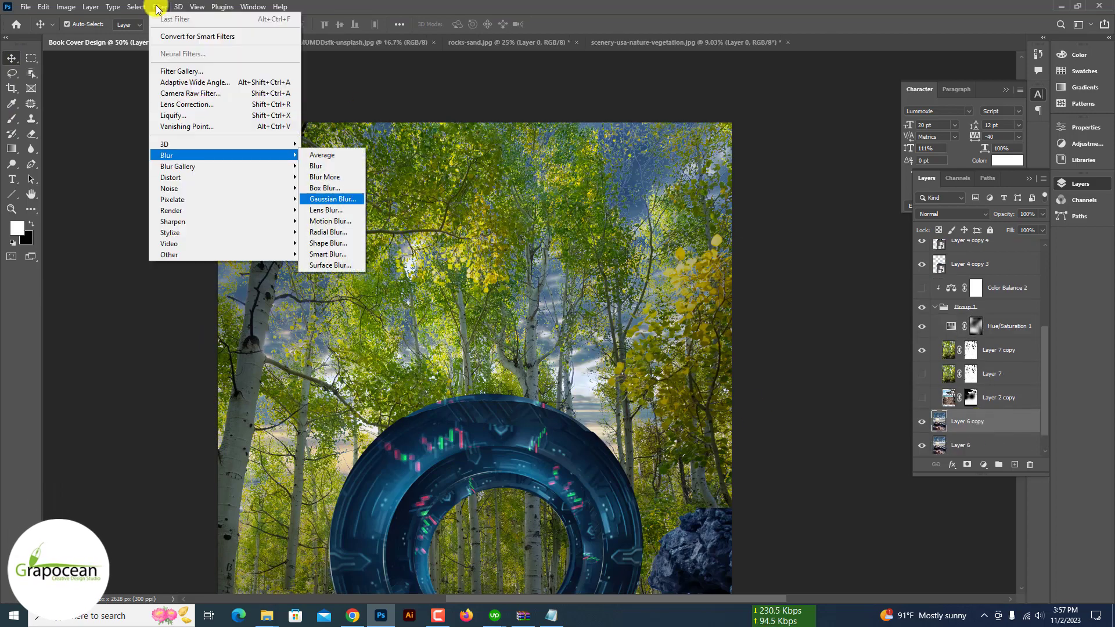
left_click(334, 235)
left_click(606, 172)
left_click_drag(964, 421, 987, 351)
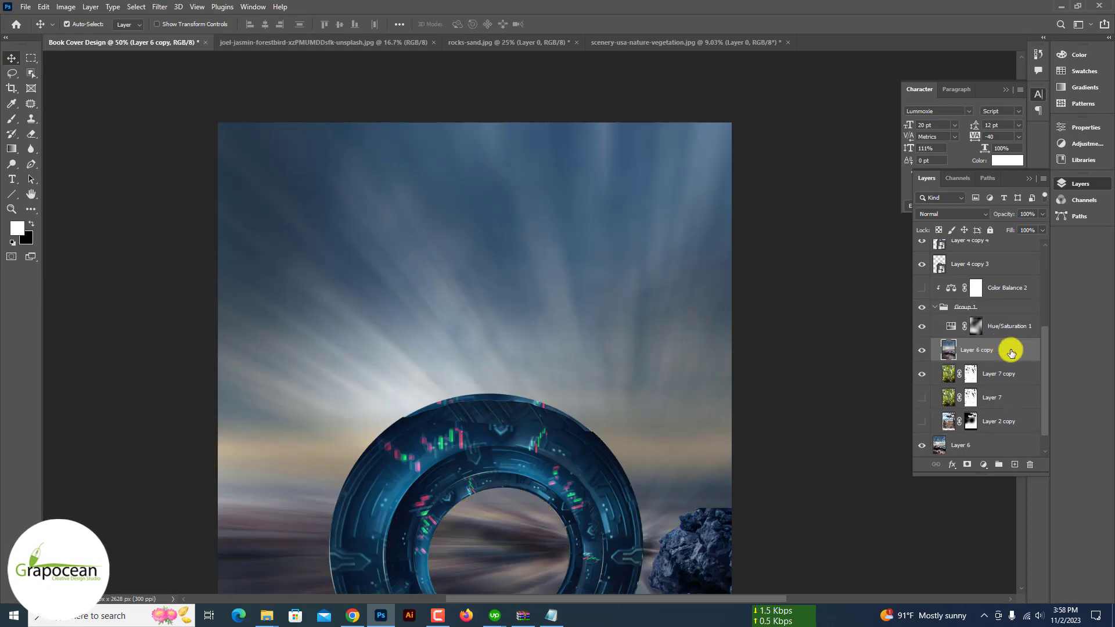
Desaturate the blurred copy and raise its Levels black point for more contrast
left_click(66, 6)
left_click(81, 166)
key("Return")
left_click(66, 6)
left_click(202, 260)
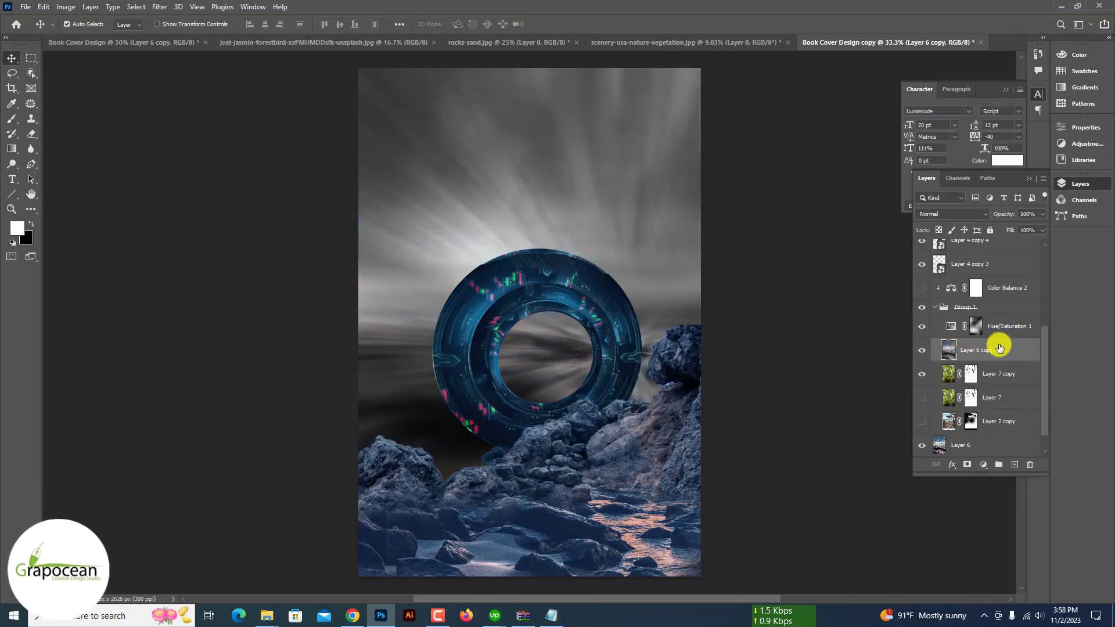
key("ctrl+l")
left_click_drag(687, 388, 755, 388)
key("Return")
Blend the light-ray layer in Overlay mode, keeping it above Layer 7 copy
double_click(987, 349)
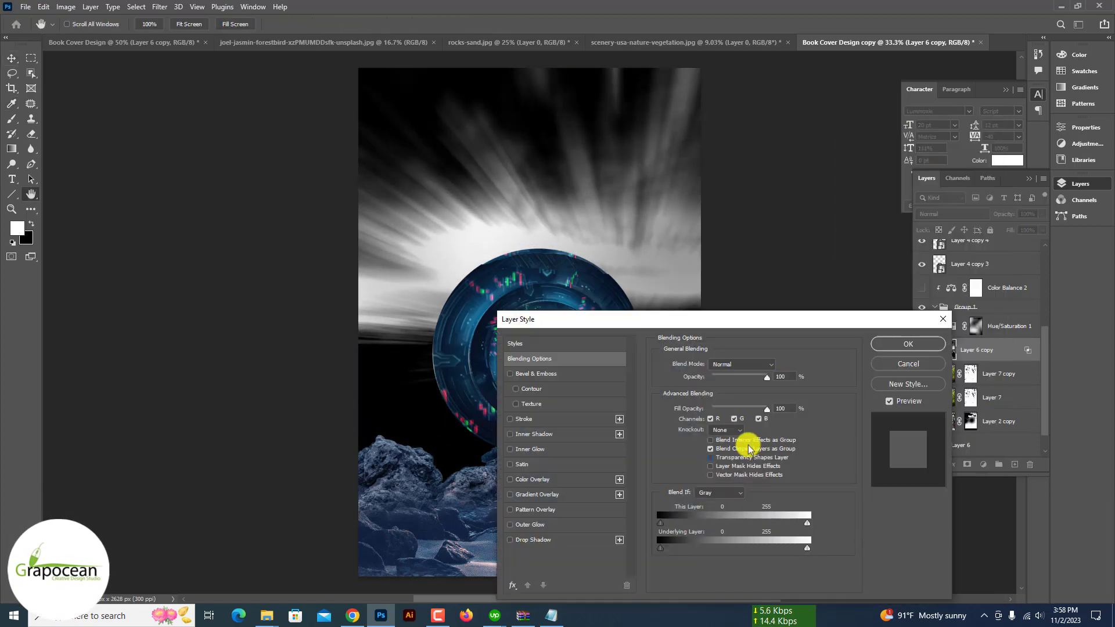
left_click(902, 373)
left_click(960, 214)
left_click(957, 354)
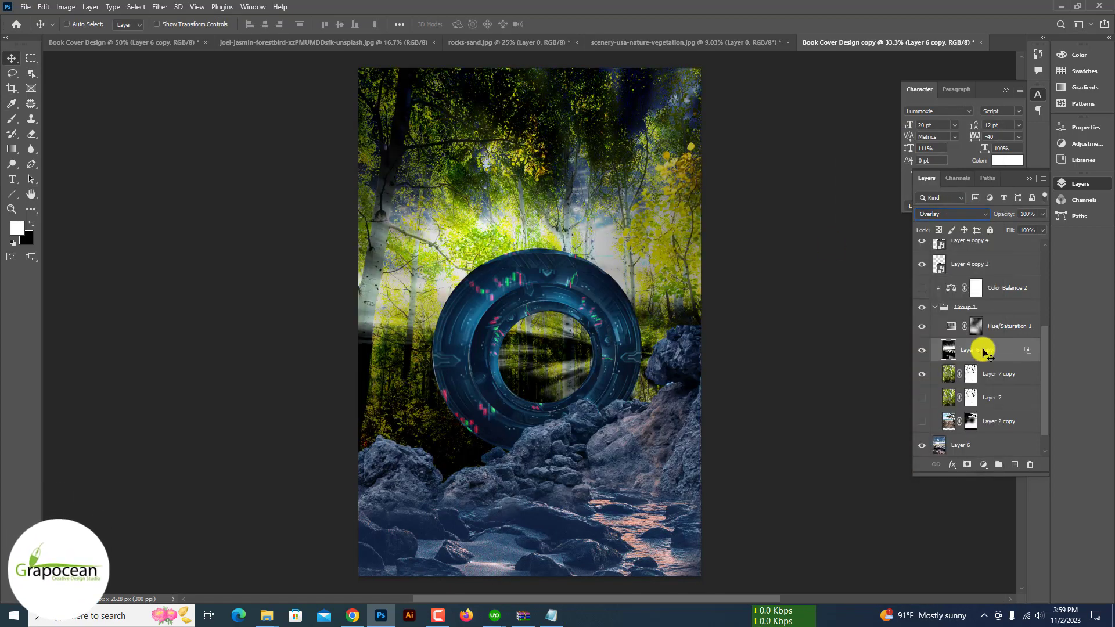
scroll(572, 262, "up", 3)
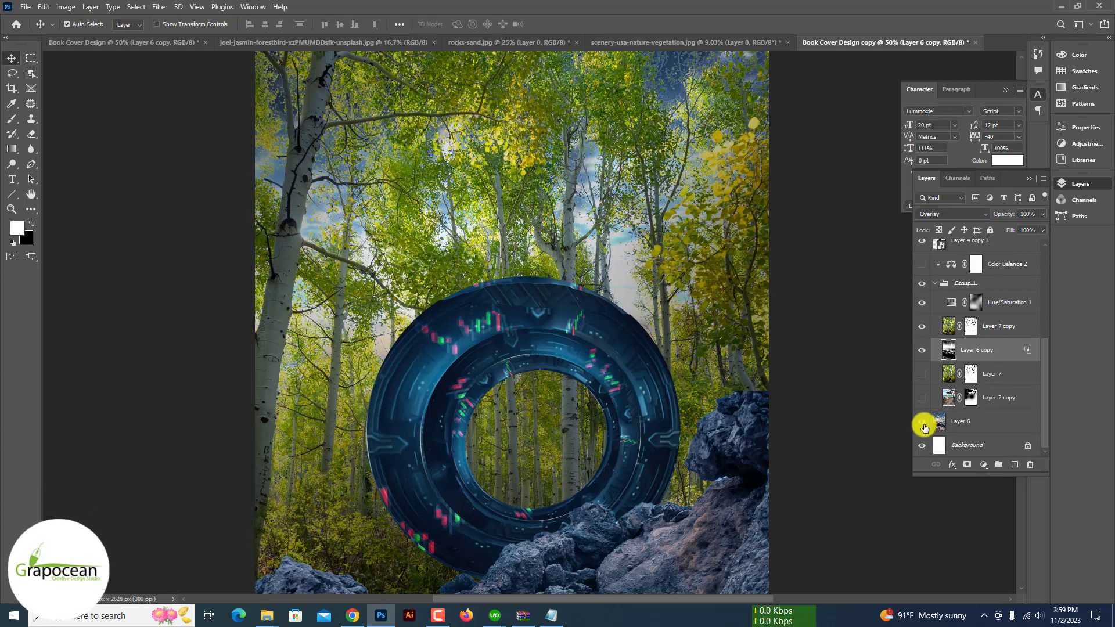
left_click_drag(987, 349, 995, 323)
Zoom out and begin free-transforming Layer 6 to enlarge it
key("ctrl+minus")
key("ctrl+minus")
key("ctrl+minus")
key("ctrl+minus")
key("ctrl+t")
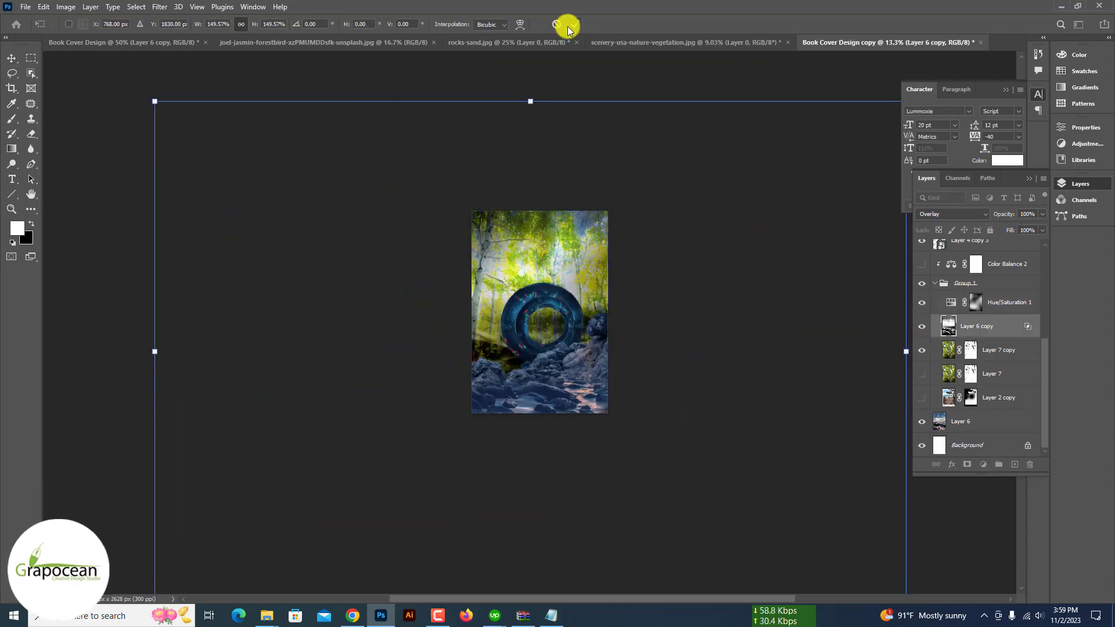
Enlarge the Layer 6 background to about 149.57% to fill the cover
left_click_drag(1016, 460, 1029, 465)
key("ctrl+minus")
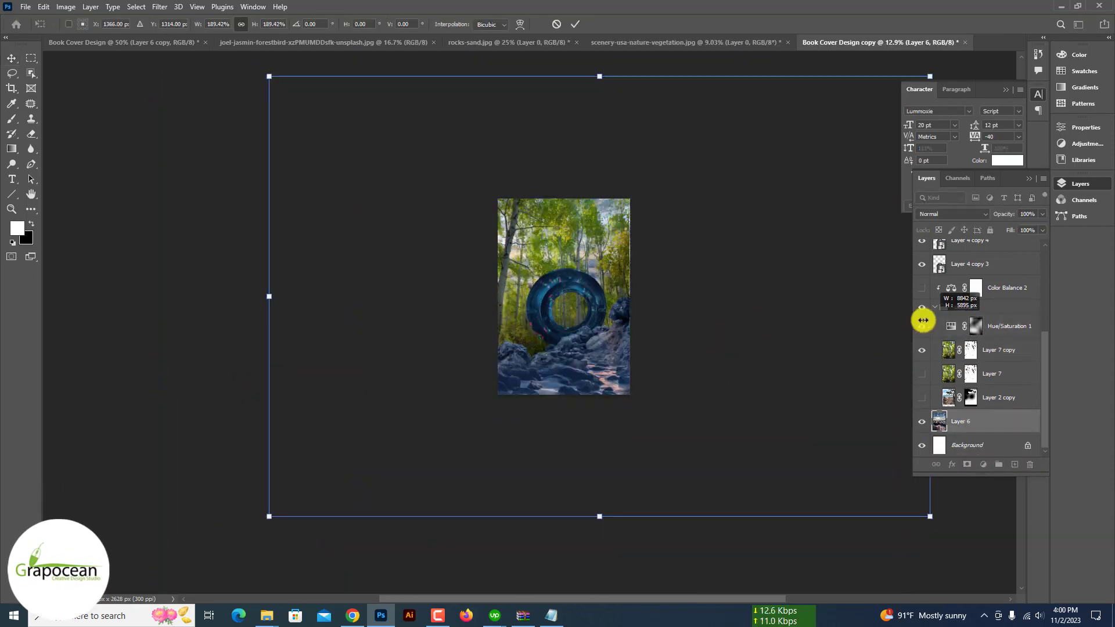
key("Return")
scroll(577, 254, "up", 3)
Add a colorized Hue/Saturation 2 adjustment and switch to the Brush to paint its mask
left_click(983, 465)
left_click(1079, 184)
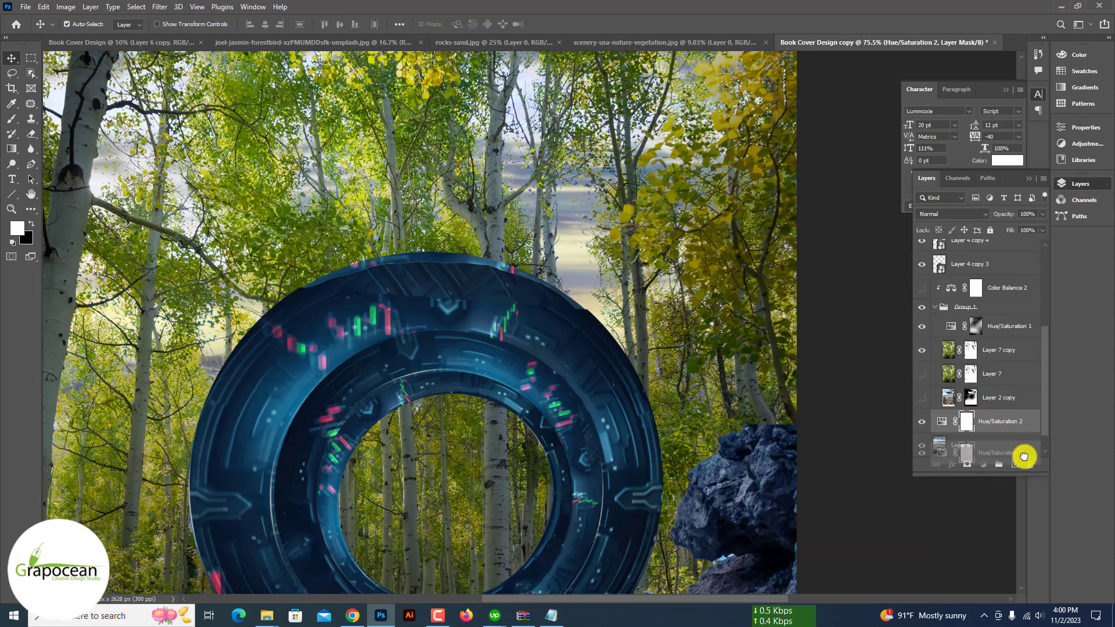
left_click(1011, 363)
left_click(1080, 184)
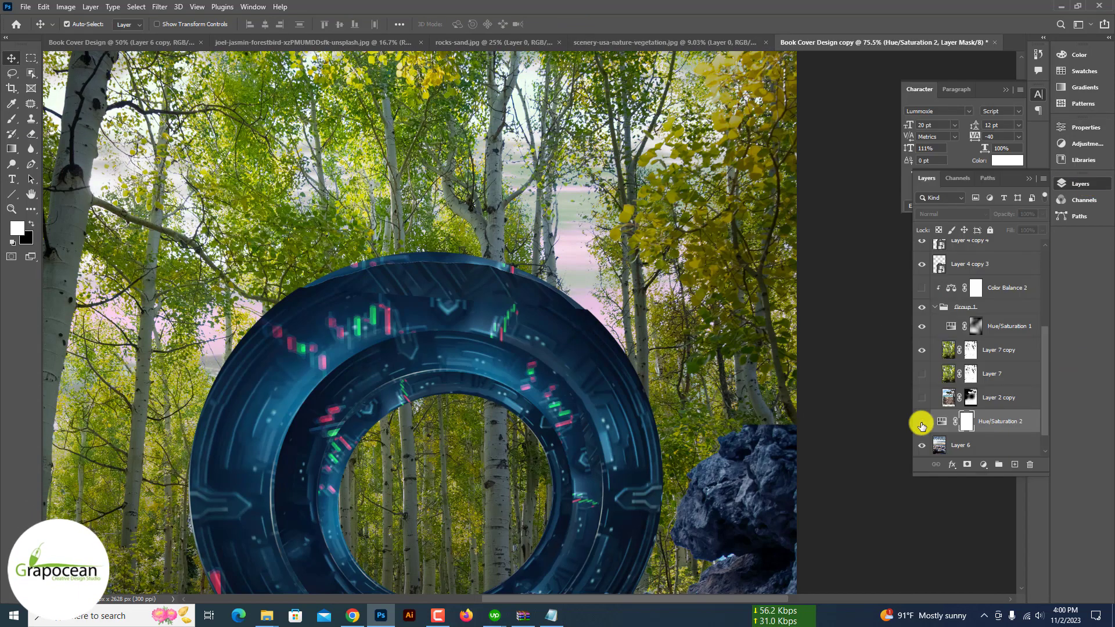
left_click(983, 465)
left_click(1015, 355)
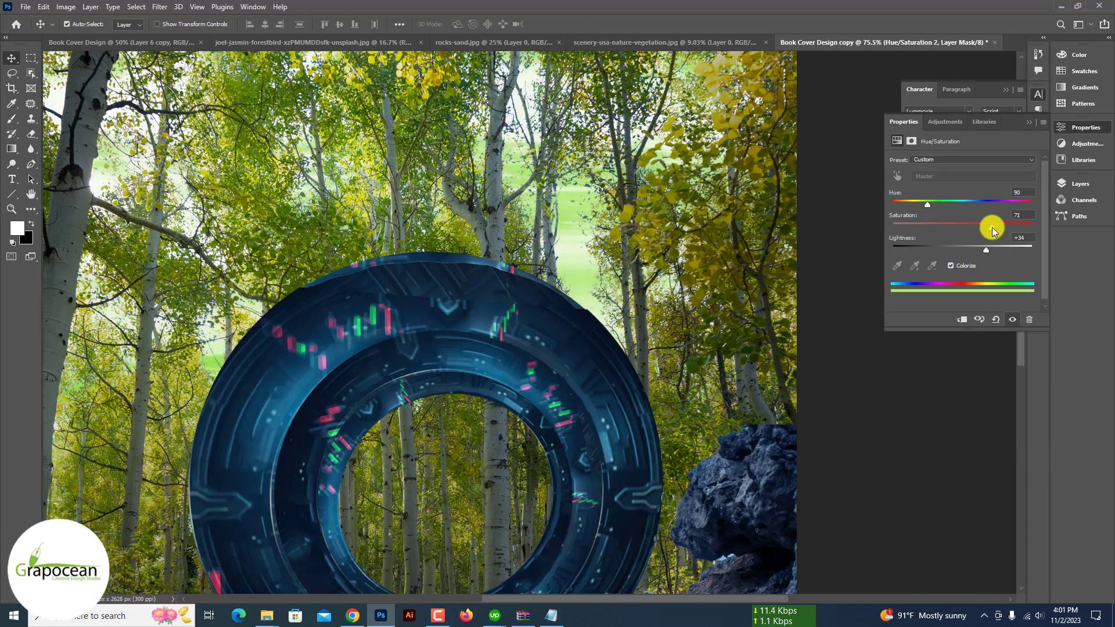
left_click(1080, 184)
key("b")
scroll(696, 316, "down", 3)
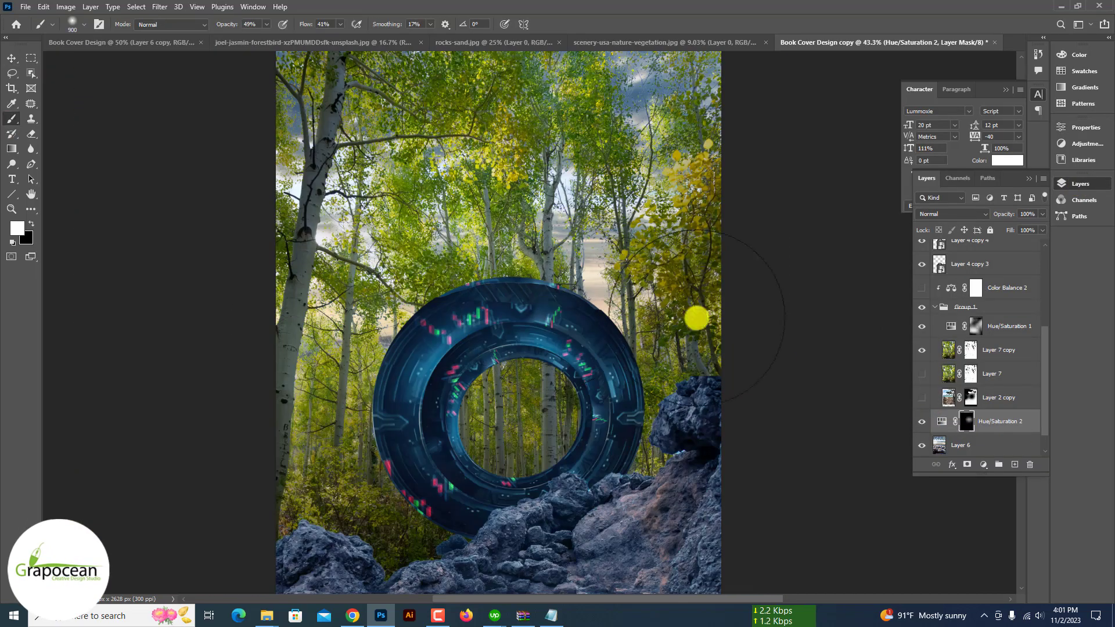
scroll(374, 223, "down", 3)
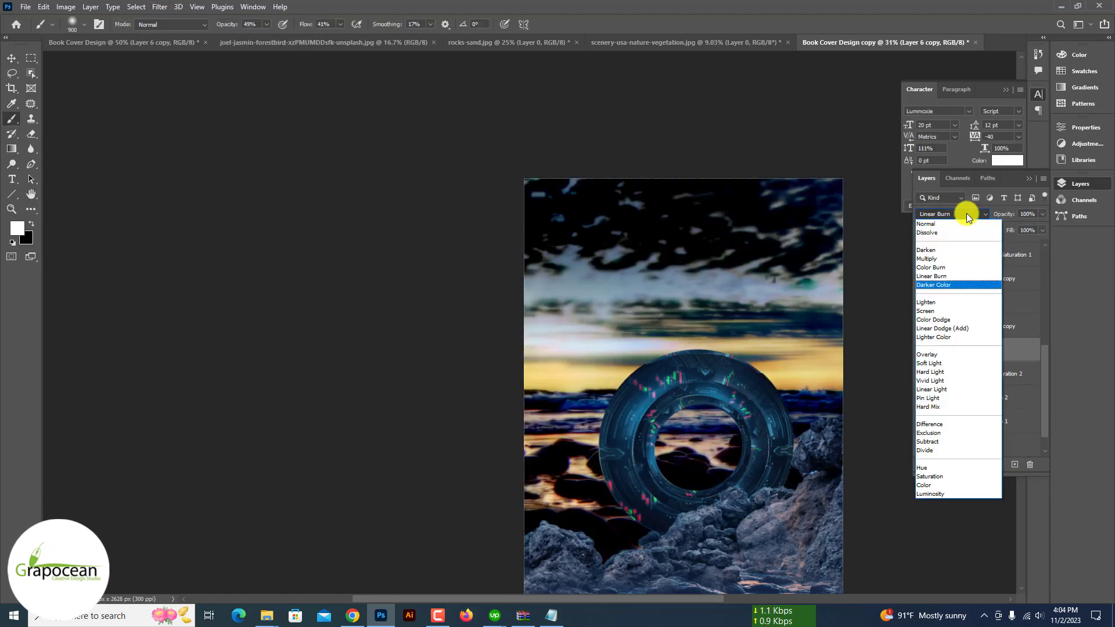
Set Layer 6 copy to Hard Light and add a Hue/Saturation layer with an inverted mask
left_click(929, 371)
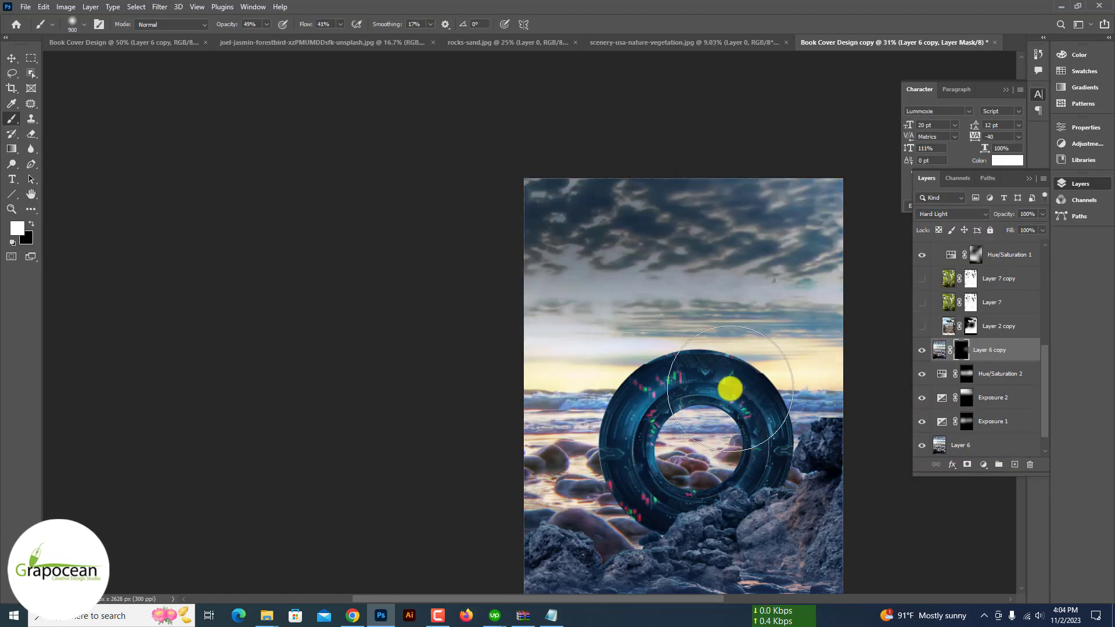
scroll(919, 401, "up", 1)
left_click_drag(922, 302, 920, 328)
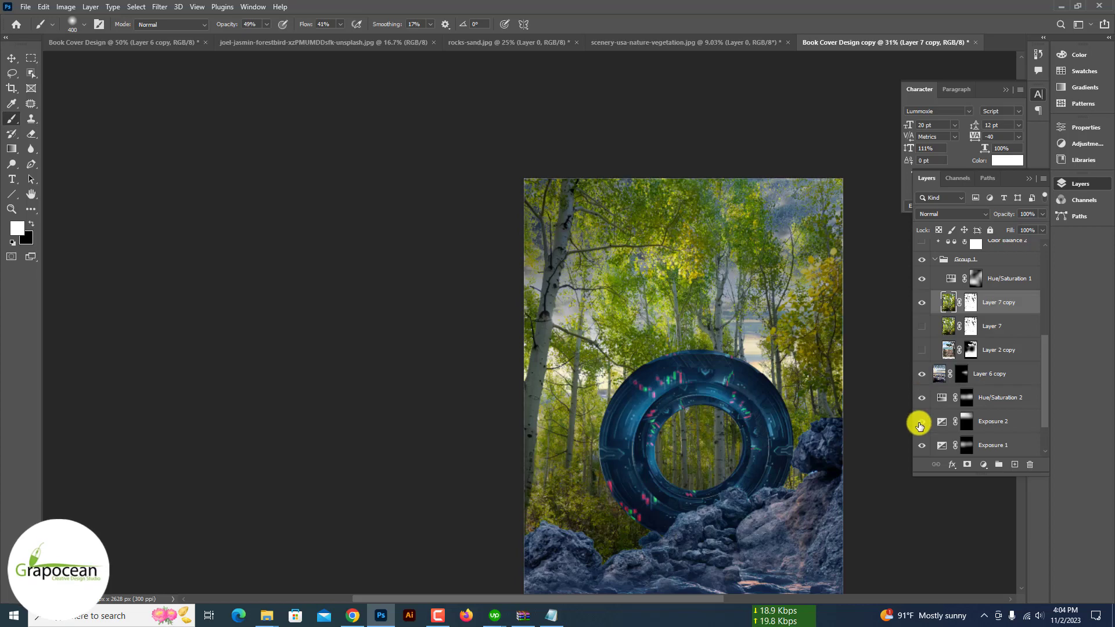
left_click(983, 464)
left_click(991, 390)
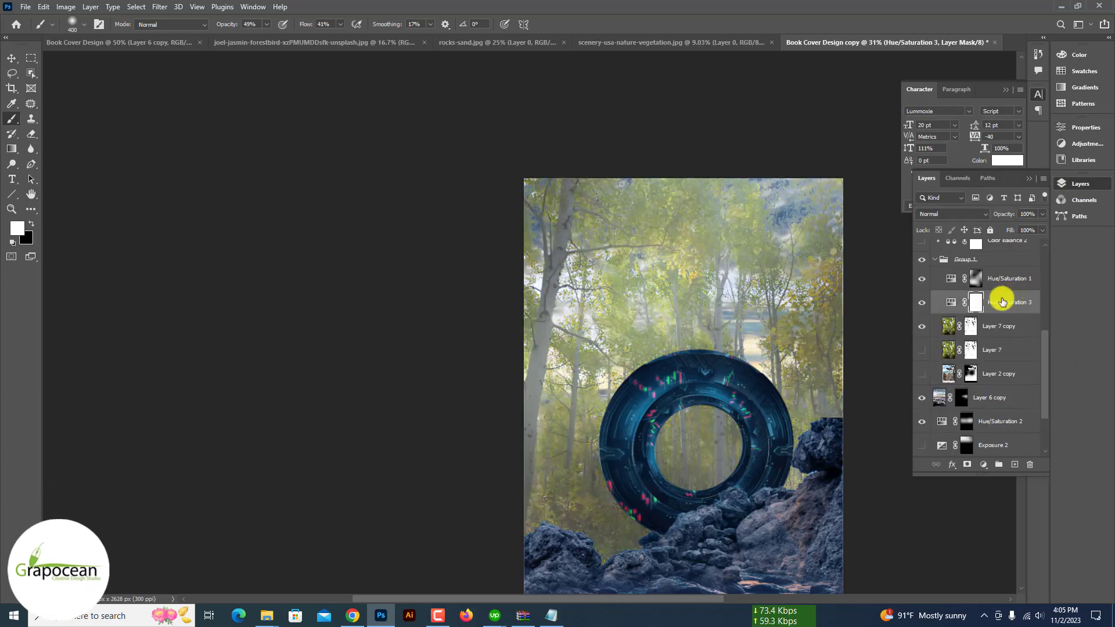
key("ctrl+i")
left_click(85, 24)
Browse the Legacy and M Brushes folders in the brush presets
left_click(190, 47)
left_click(224, 267)
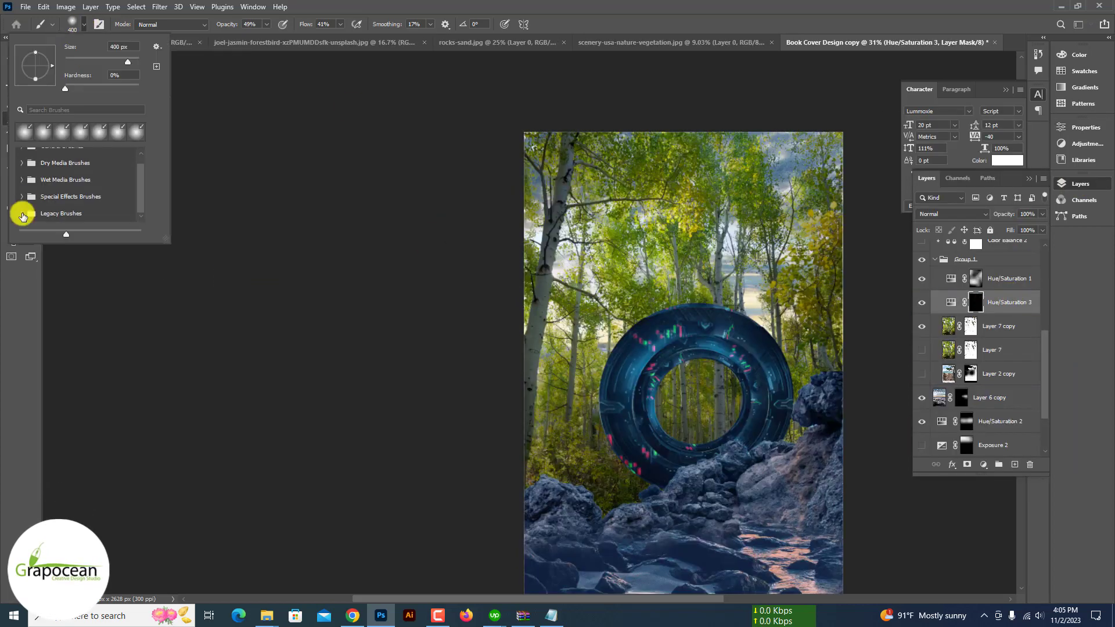
left_click_drag(172, 244, 198, 476)
left_click(33, 331)
scroll(125, 323, "down", 5)
scroll(178, 443, "down", 5)
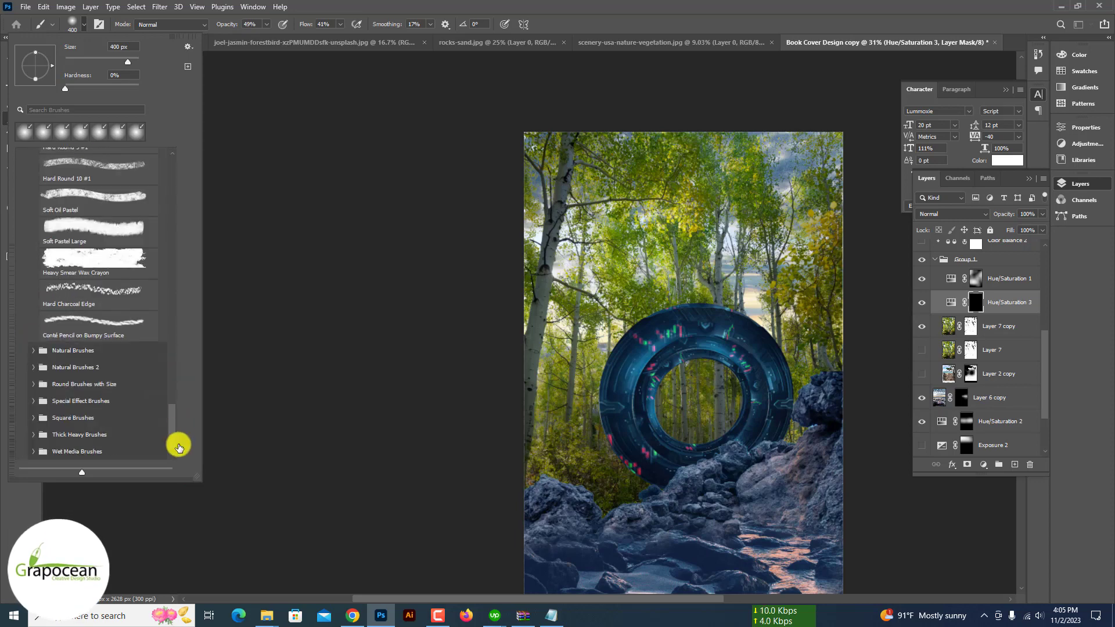
scroll(173, 414, "up", 2)
scroll(173, 414, "up", 15)
scroll(36, 321, "down", 2)
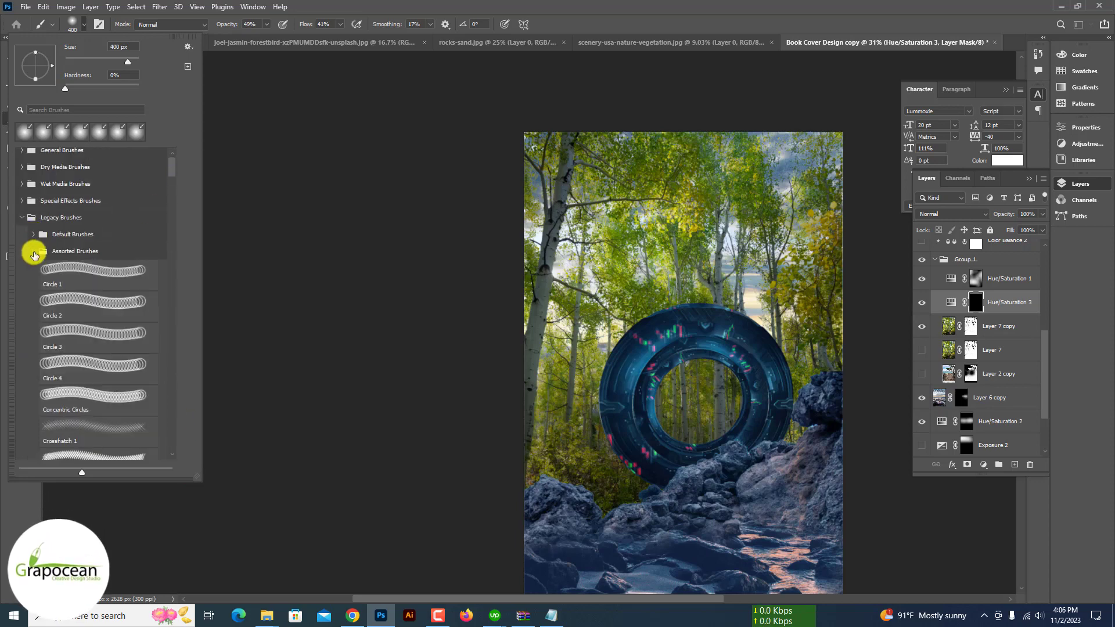
Choose a bristle brush from the Default Brushes presets
left_click(34, 248)
scroll(37, 206, "up", 1)
left_click(34, 201)
scroll(36, 207, "down", 5)
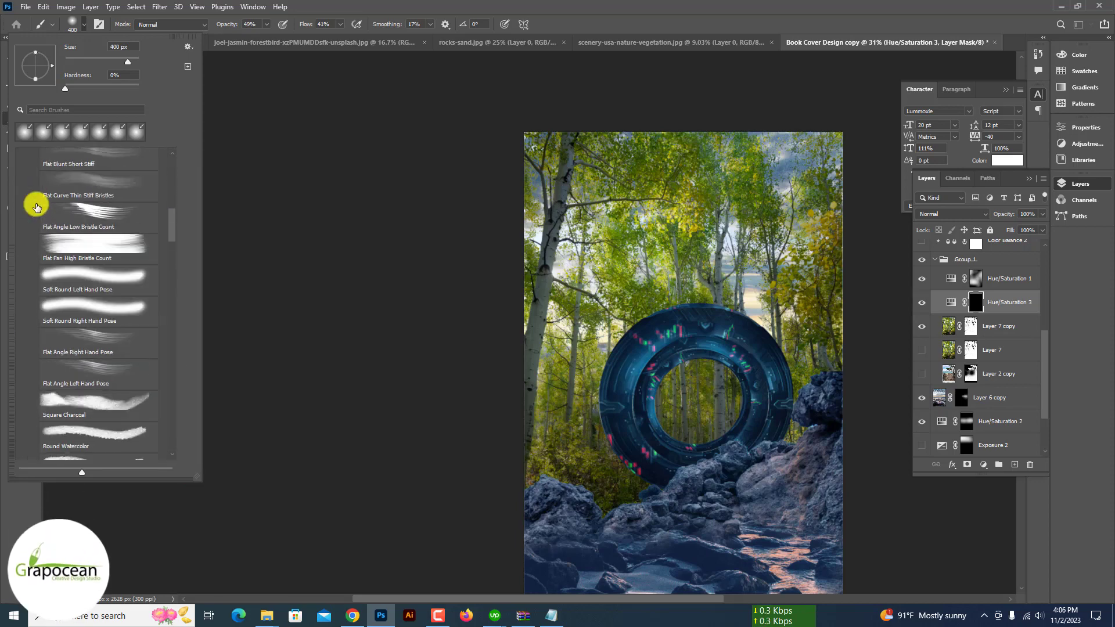
left_click(205, 328)
left_click(83, 24)
double_click(99, 203)
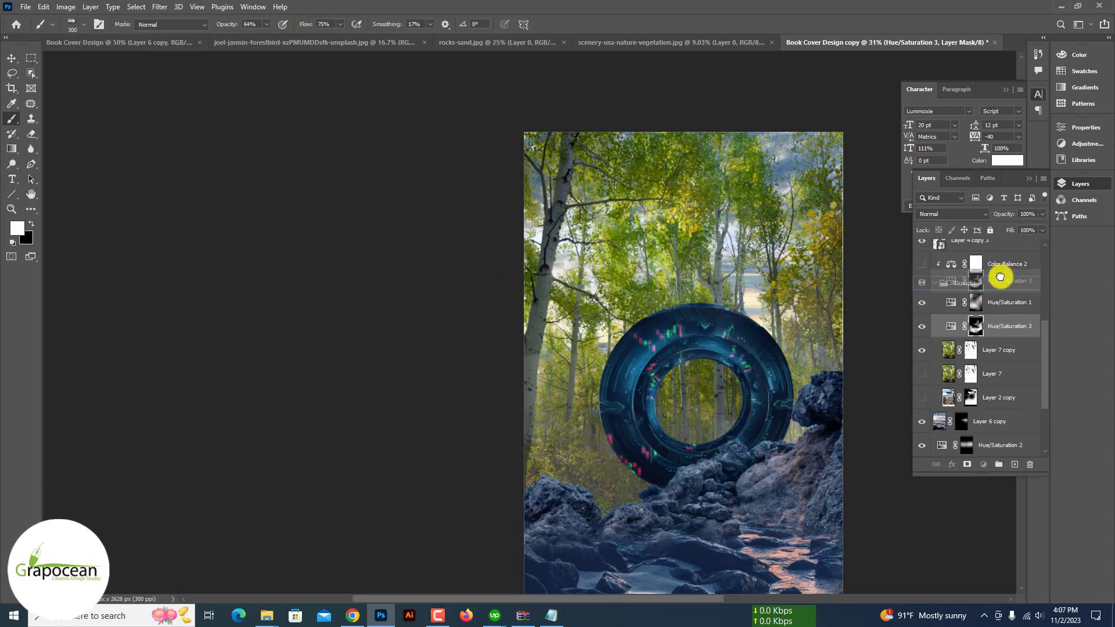
Move the Hue/Saturation layer higher in the stack and make black the painting colour
left_click_drag(1000, 276, 998, 250)
key("x")
scroll(613, 371, "down", 2)
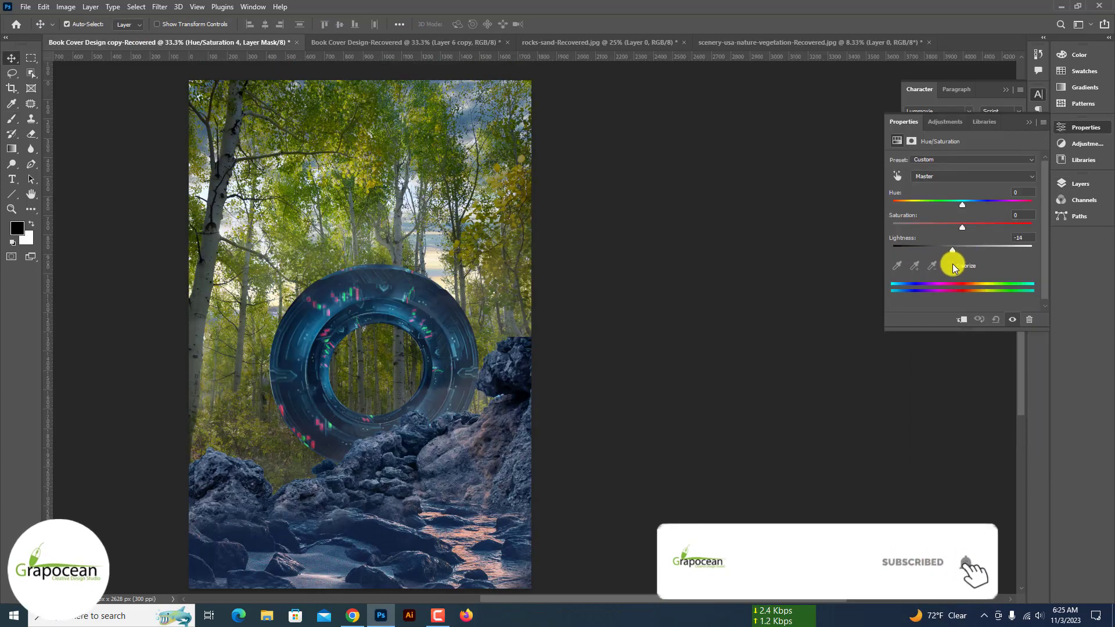
Hide Hue/Saturation 4 and fill a new Layer 8 with black
left_click(1012, 319)
key("F7")
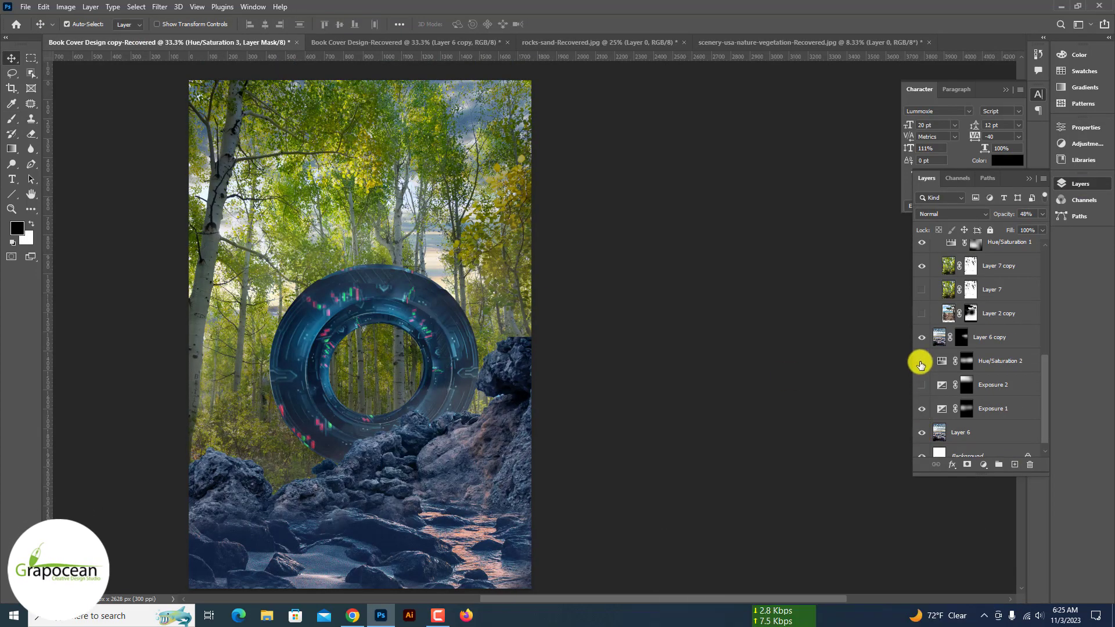
left_click(1001, 399)
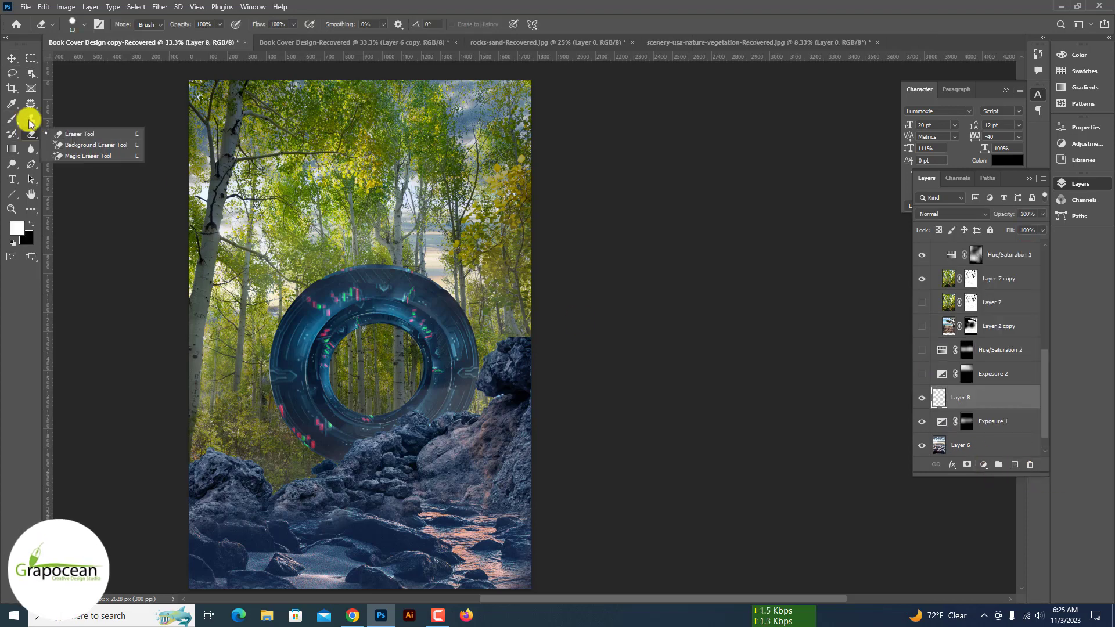
key("x")
left_click(433, 241)
Render Difference Clouds on Layer 8, then apply a Zoom radial blur of 10
left_click(159, 7)
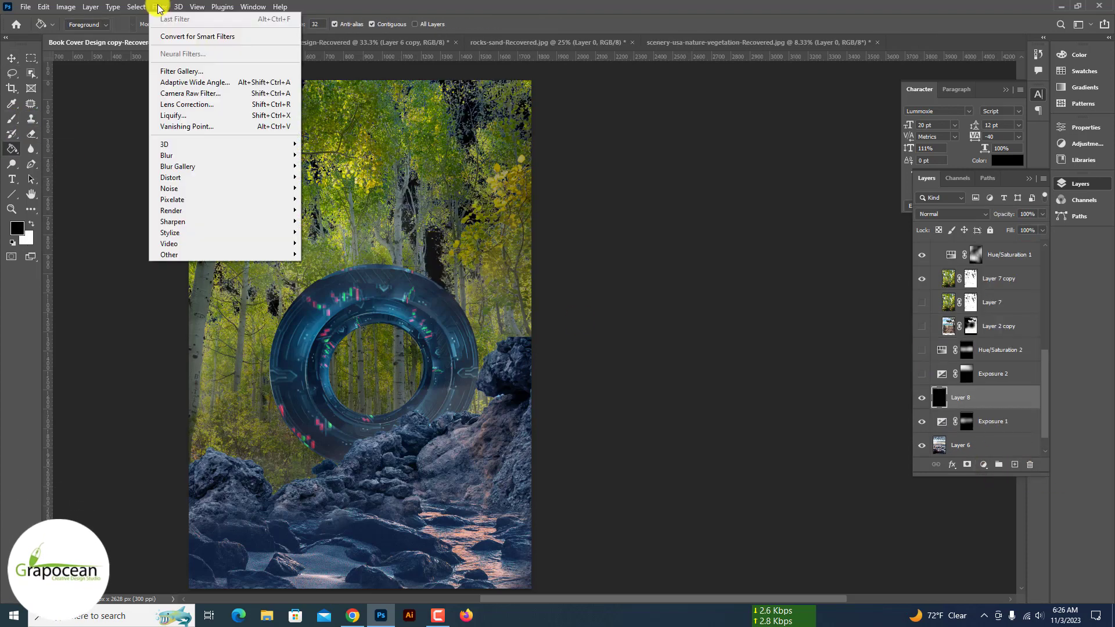
left_click(336, 260)
left_click(159, 7)
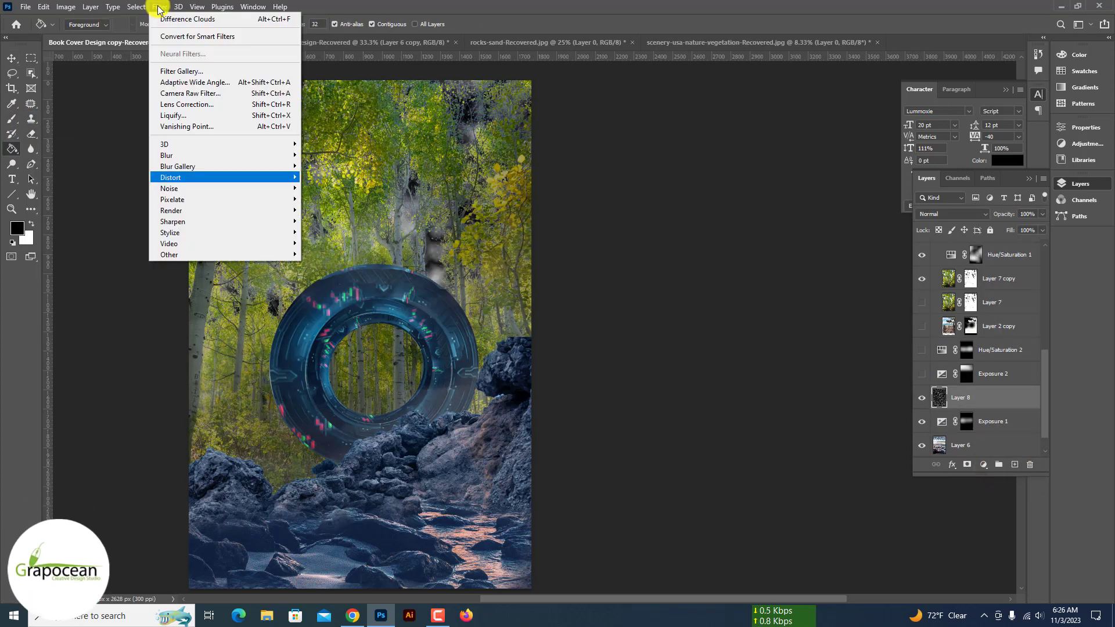
left_click(328, 232)
left_click(595, 177)
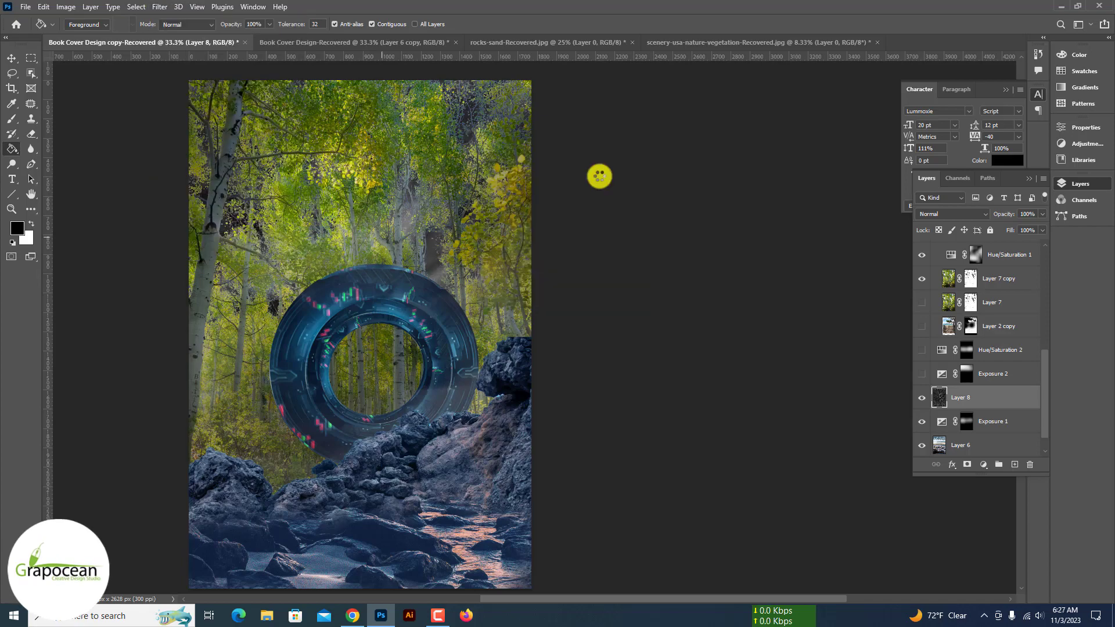
Try Color Dodge and Hue on Layer 8, settling on Screen blending
left_click(952, 214)
left_click(940, 312)
left_click_drag(986, 269, 982, 275)
left_click(952, 214)
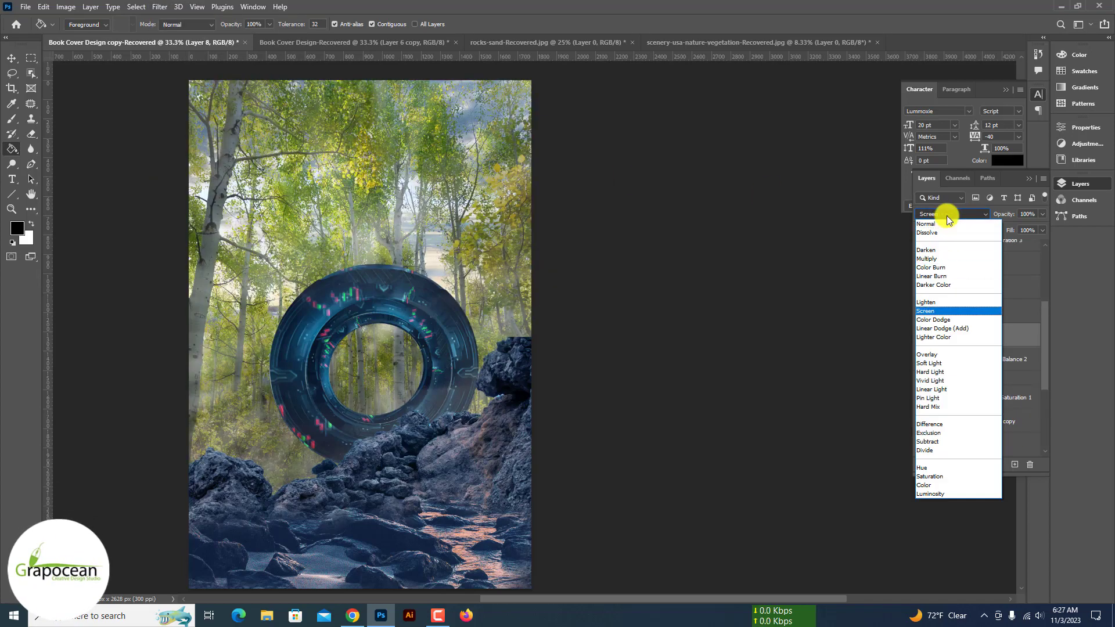
left_click(958, 301)
left_click(958, 219)
scroll(959, 215, "down", 16)
scroll(956, 213, "up", 15)
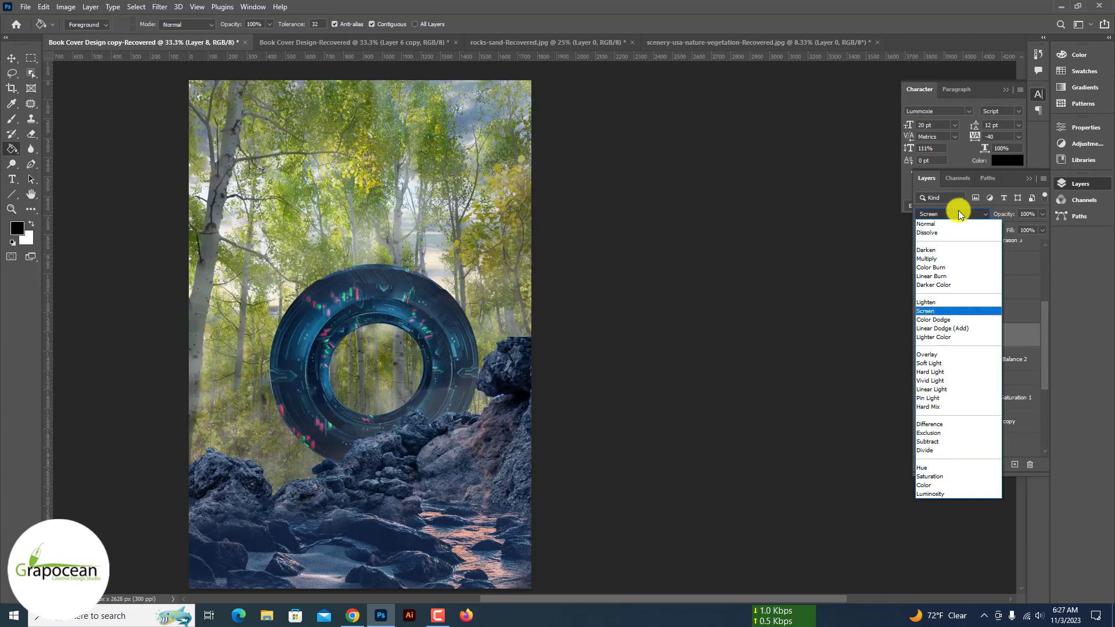
left_click(929, 310)
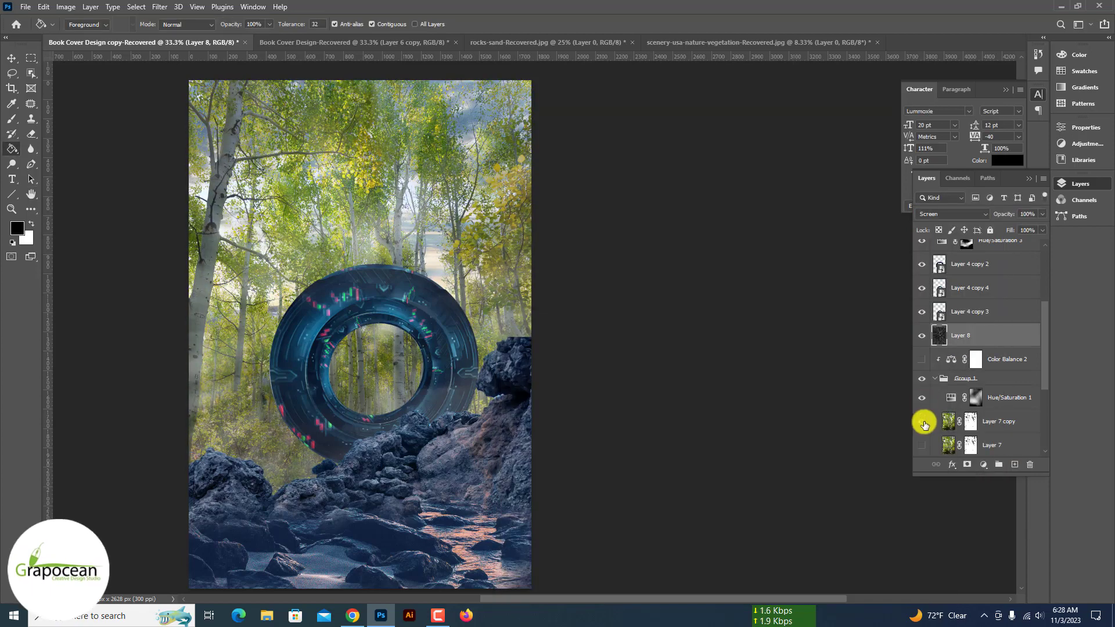
left_click_drag(965, 182, 920, 186)
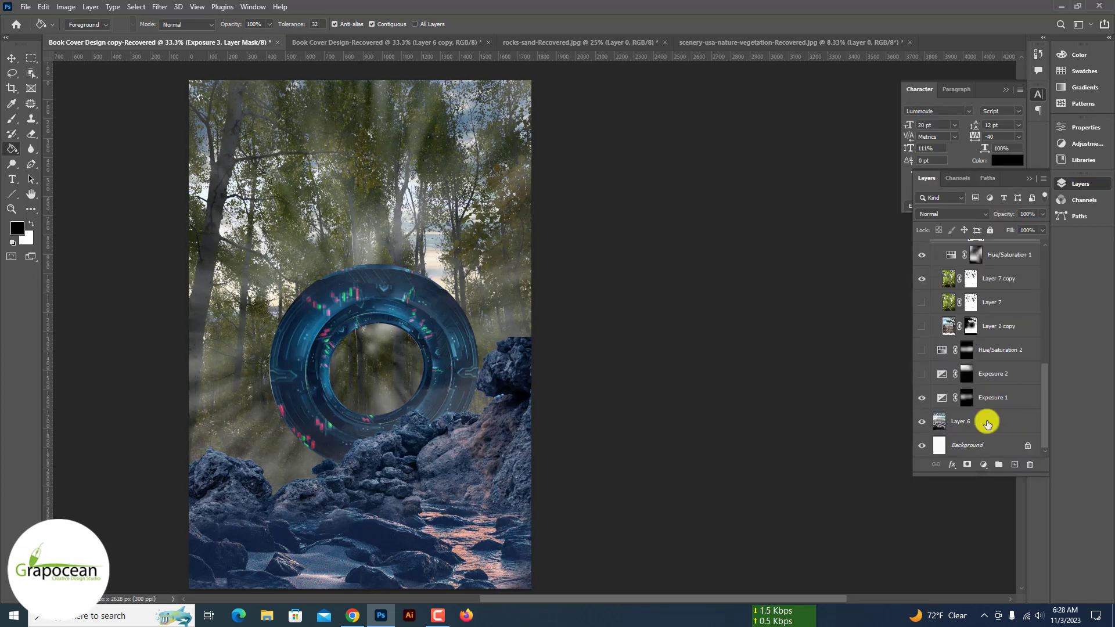
Add an Exposure adjustment layer to the scene
left_click(982, 464)
left_click(1005, 329)
left_click(968, 405)
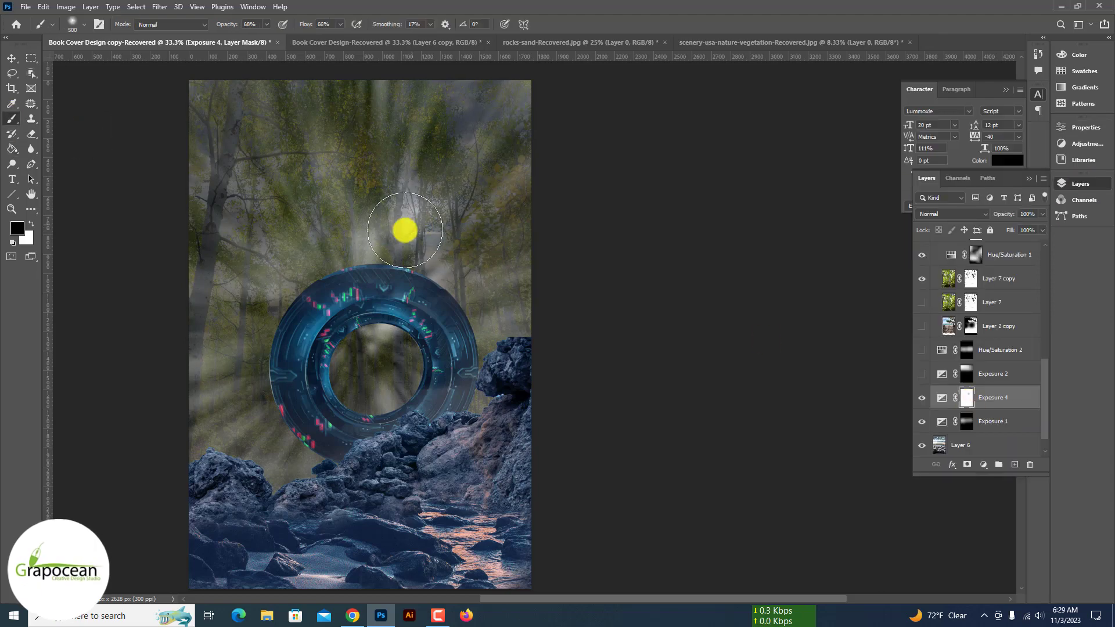
scroll(975, 349, "up", 5)
left_click_drag(406, 248, 348, 398)
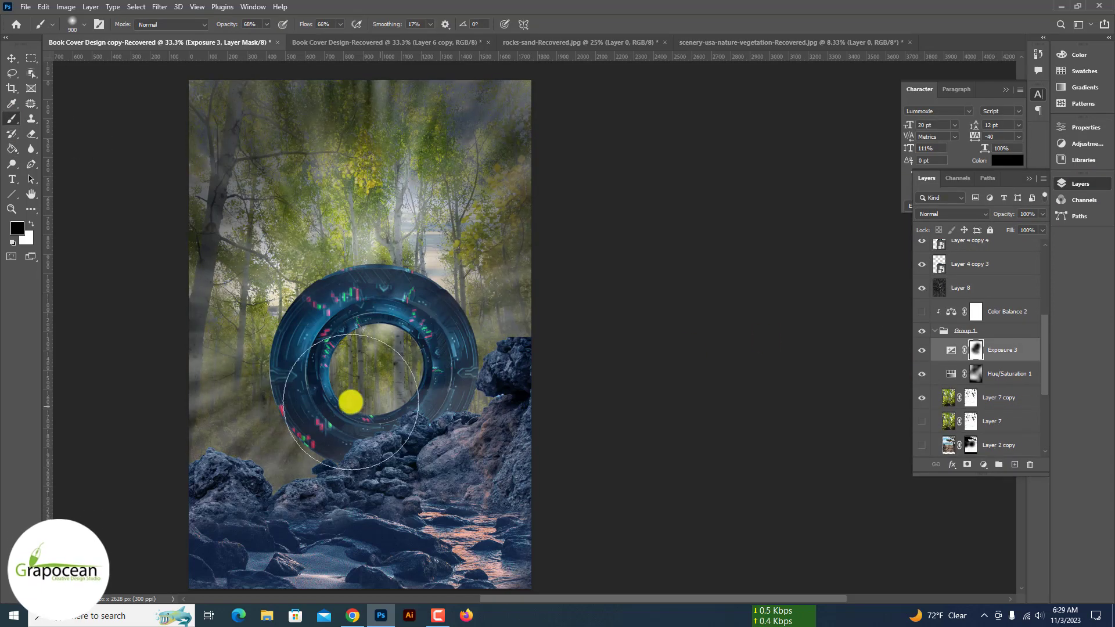
Set Layer 8 to Screen, then delete it and turn on Color Balance 2
left_click(922, 335)
left_click(952, 214)
left_click(958, 304)
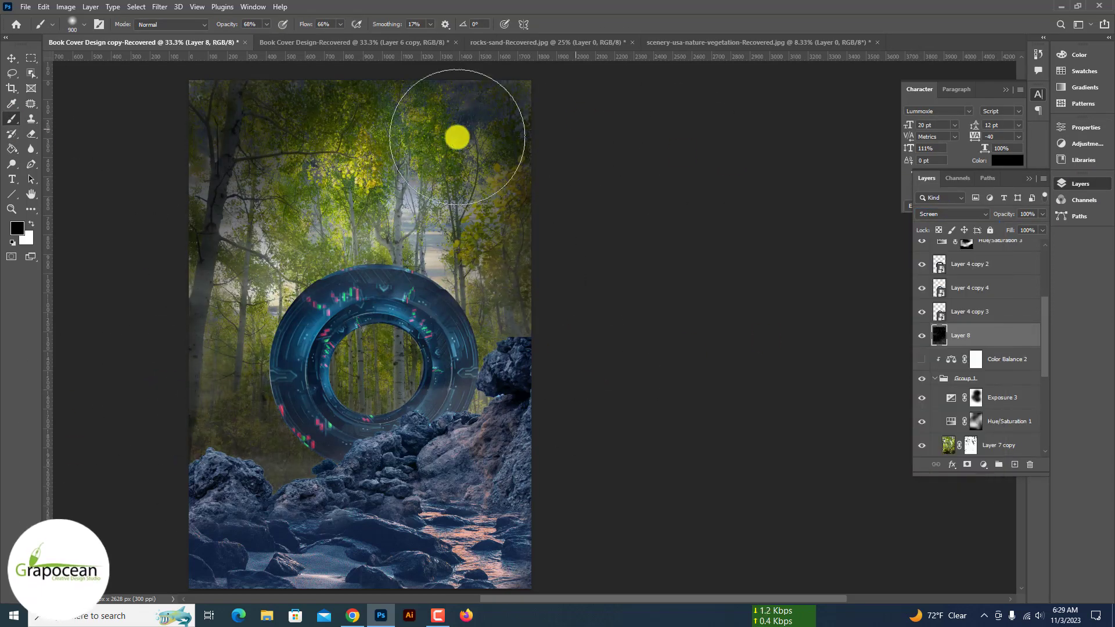
key("Delete")
left_click(919, 337)
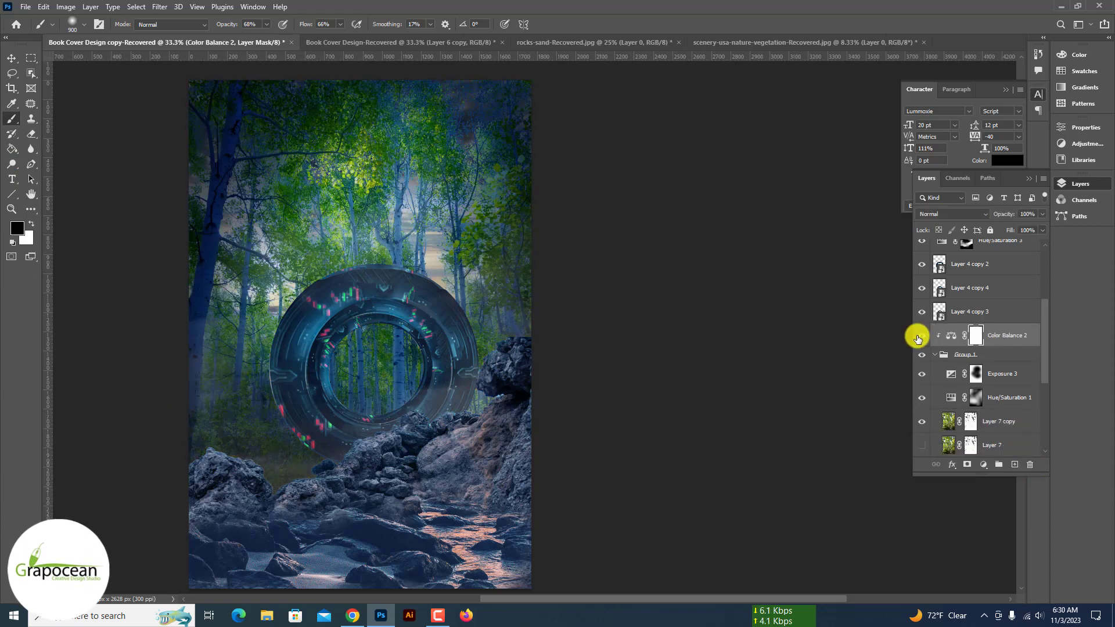
Add a Color Balance layer with Magenta/Green -24 and Yellow/Blue +100
left_click(983, 464)
left_click(1013, 356)
mouse_move(947, 220)
left_mouse_down()
mouse_move(991, 231)
mouse_move(933, 206)
left_mouse_up()
left_click_drag(974, 224, 1006, 226)
left_click(1080, 184)
left_click(923, 422)
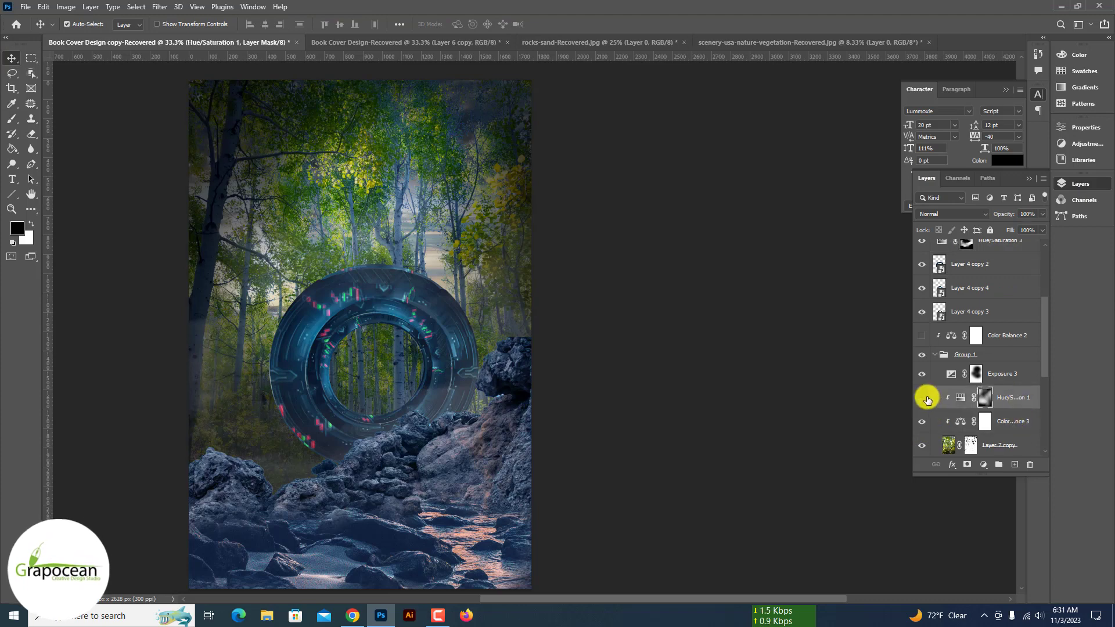
left_click(921, 373)
scroll(460, 282, "up", 2)
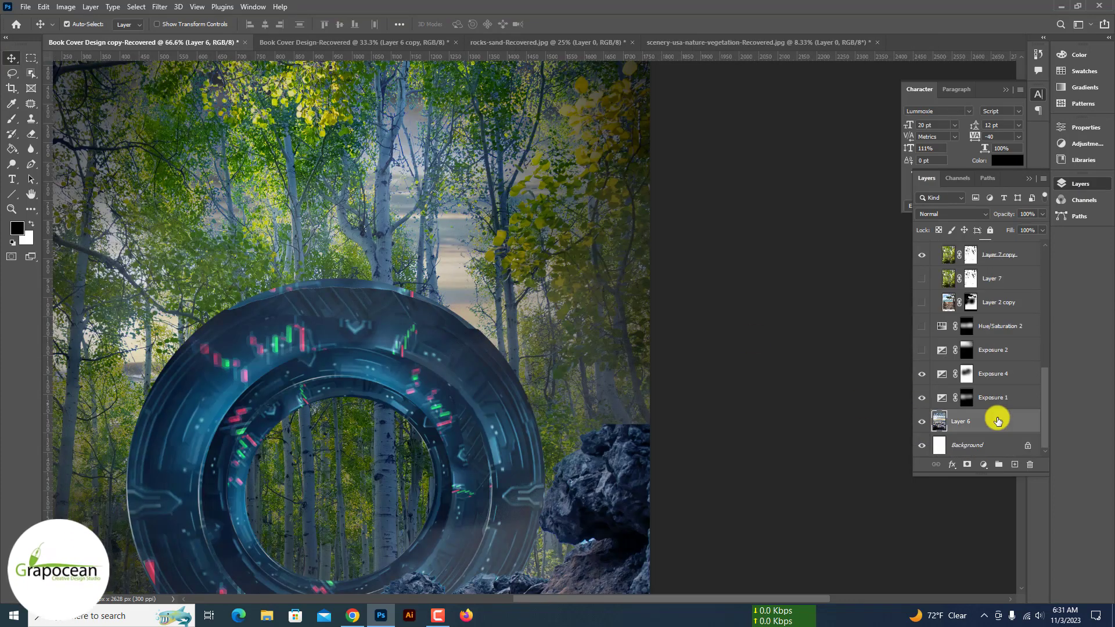
Duplicate Layer 6 and apply a Radial Blur to the copy
key("ctrl+j")
left_click(160, 6)
left_click(323, 241)
left_click(591, 177)
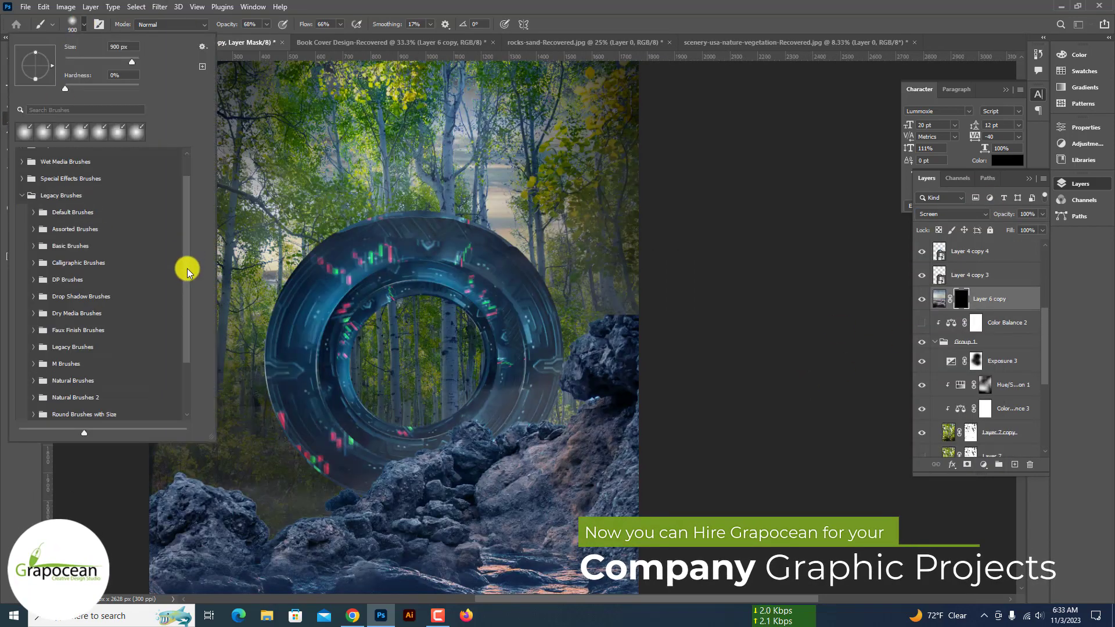
Paint white light rays into the Layer 6 copy mask and reposition the haze
left_click(35, 298)
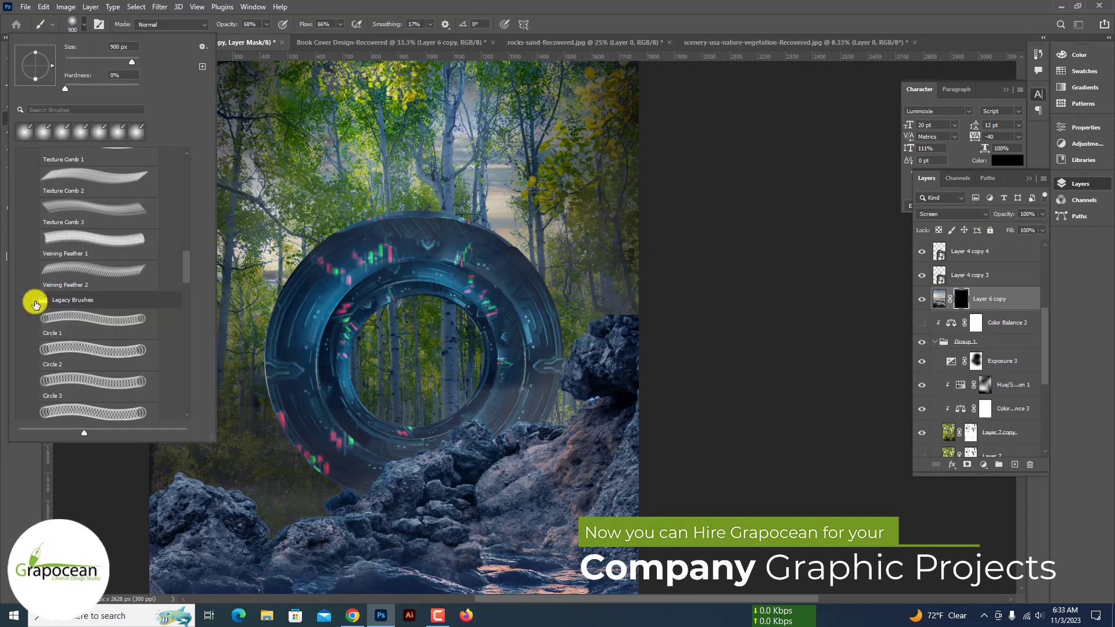
key("Return")
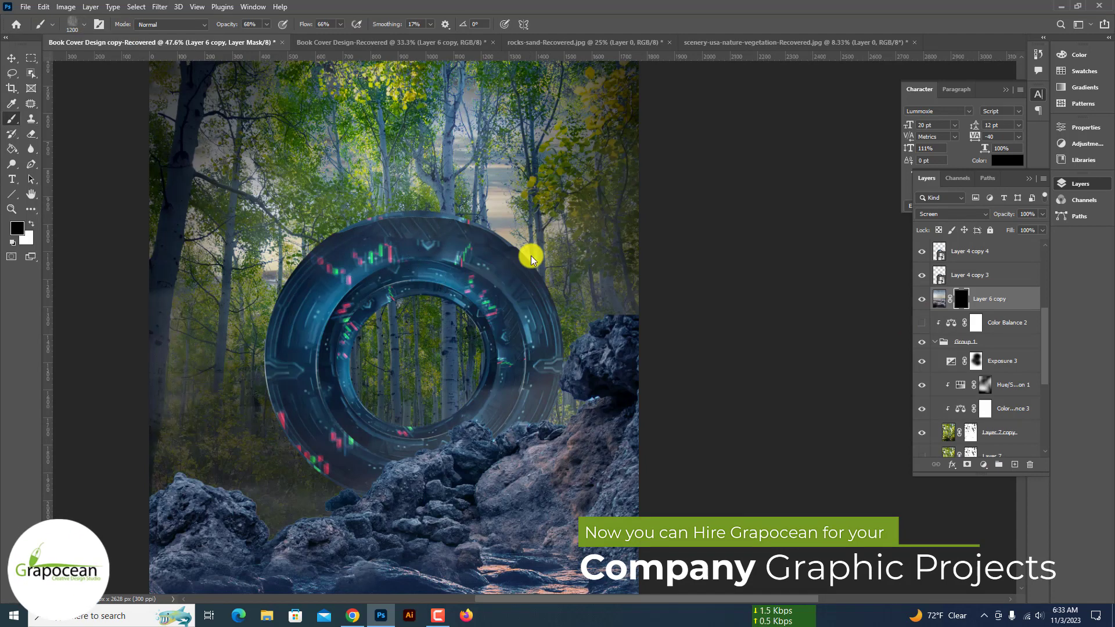
key("x")
left_click_drag(530, 260, 380, 415)
key("ctrl+minus")
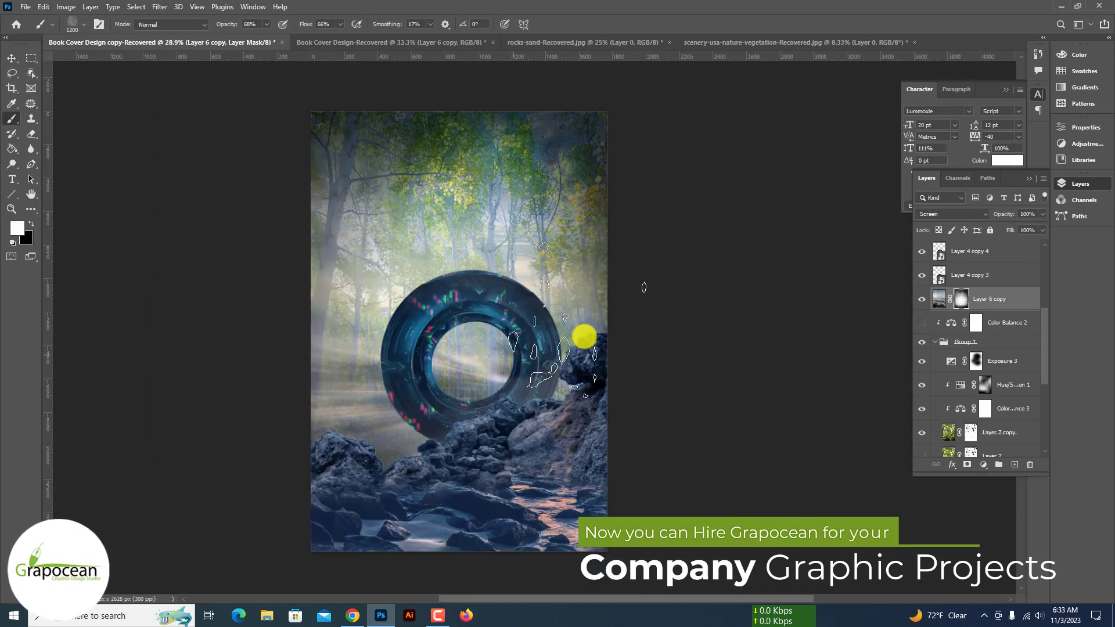
left_click(933, 302)
left_click_drag(542, 261, 507, 290)
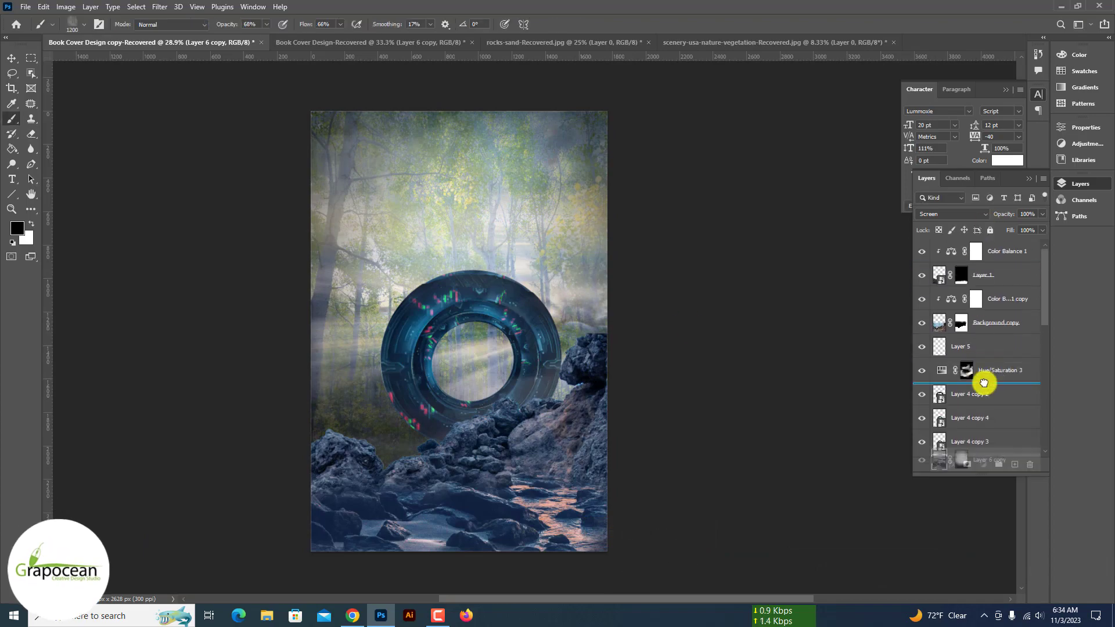
Move Layer 6 copy above Hue/Saturation 3 and check the brush presets
left_click_drag(983, 383, 984, 383)
scroll(510, 352, "up", 2)
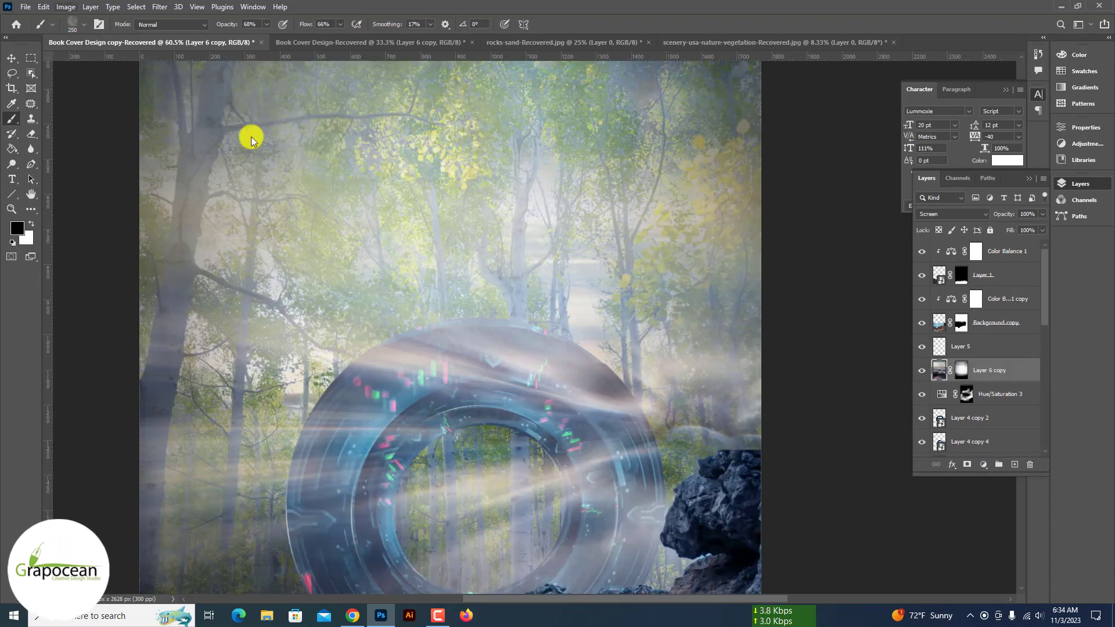
left_click(84, 24)
scroll(92, 395, "down", 2)
key("Escape")
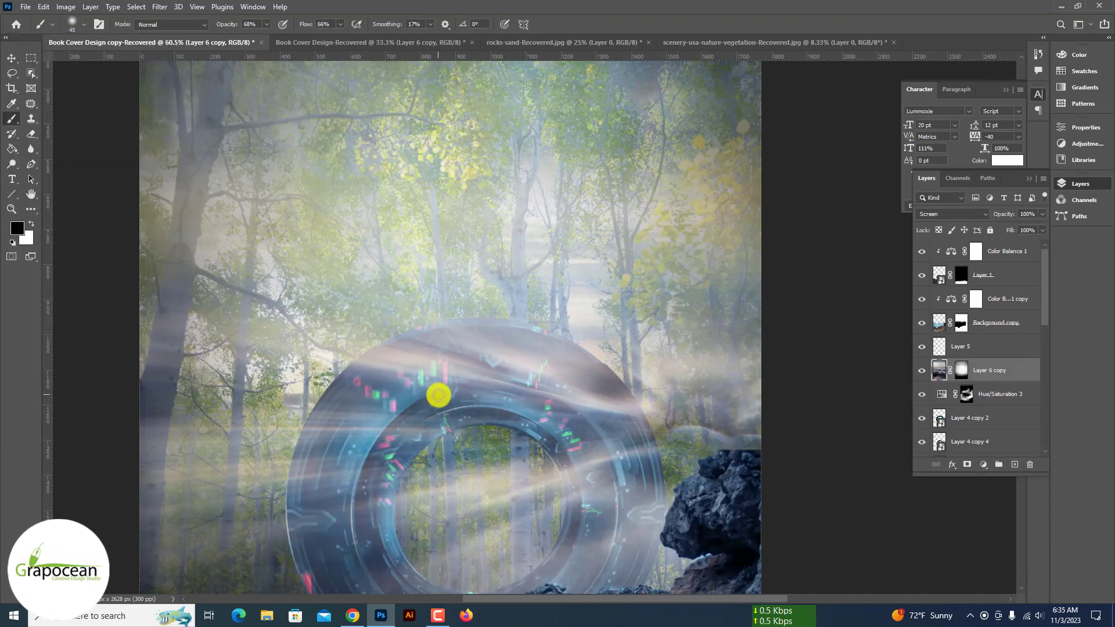
scroll(580, 395, "down", 3)
left_click(11, 58)
Give the forest layer Camera Raw Shadows +100, Texture +64 and Clarity -35
left_click(159, 7)
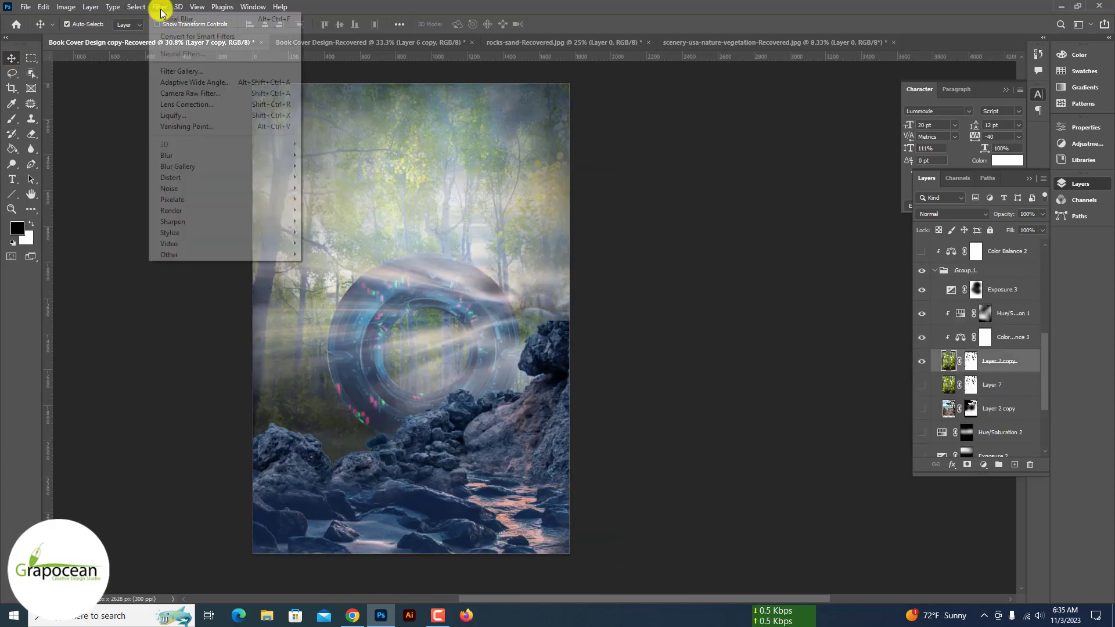
left_click(197, 99)
left_click_drag(920, 323, 1010, 337)
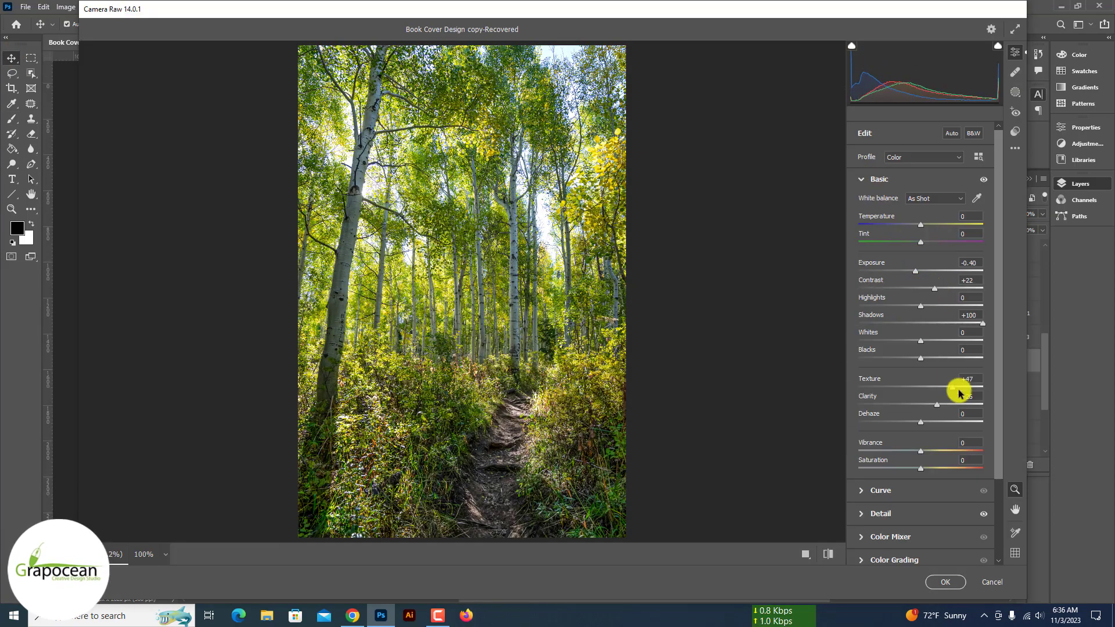
left_click_drag(959, 393, 960, 386)
left_click_drag(936, 405, 897, 406)
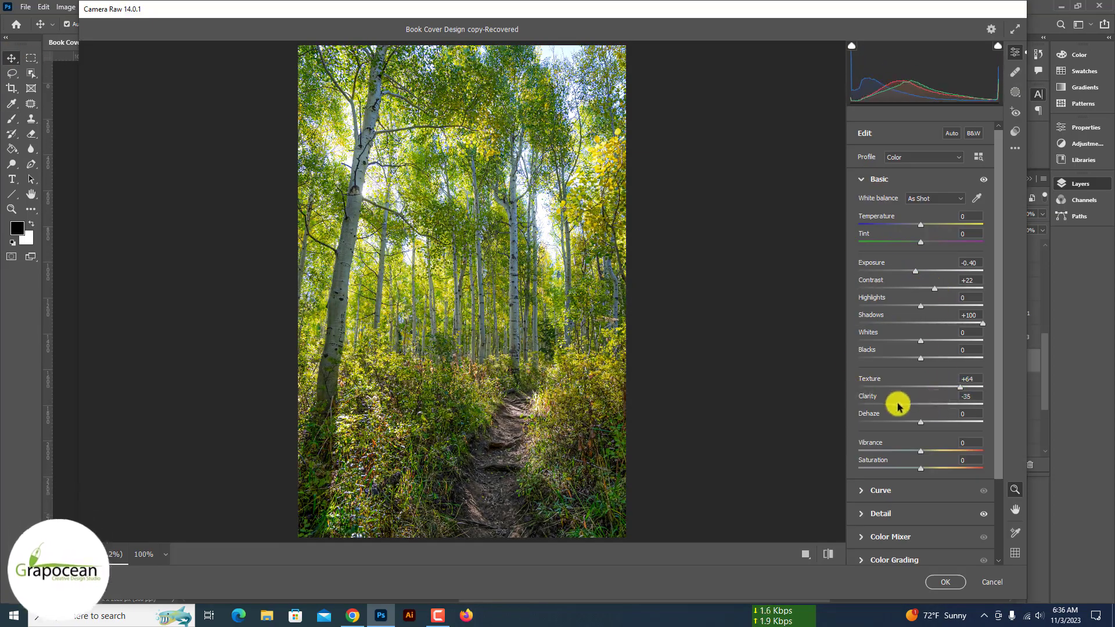
left_click(945, 582)
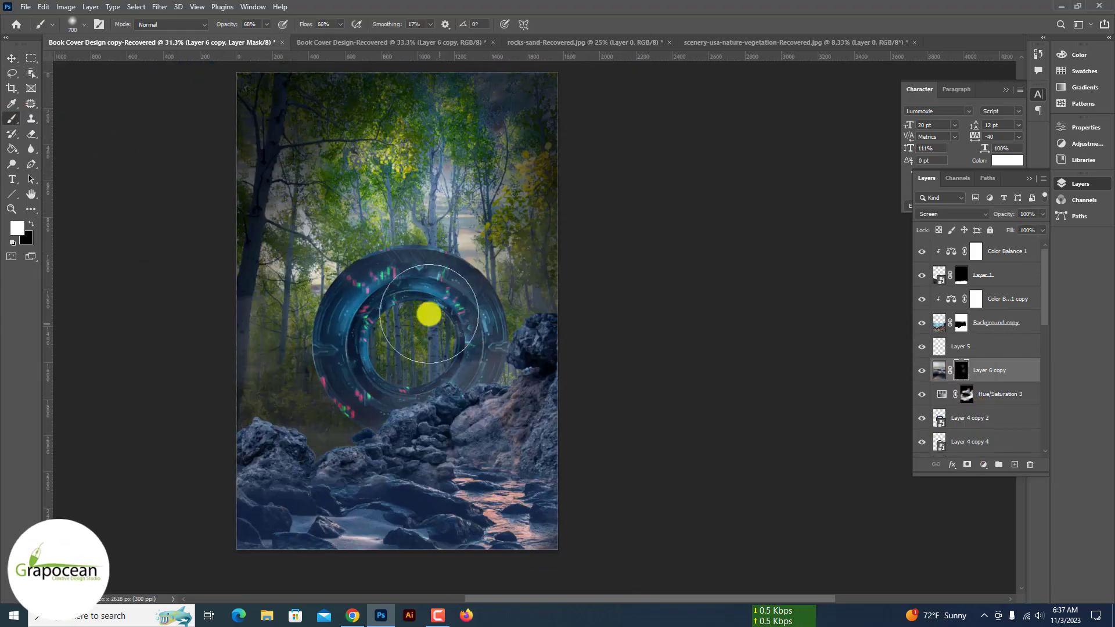
Target the Layer 6 copy mask and browse the Legacy Brushes presets
left_click(961, 370)
left_click(84, 24)
scroll(33, 407, "down", 3)
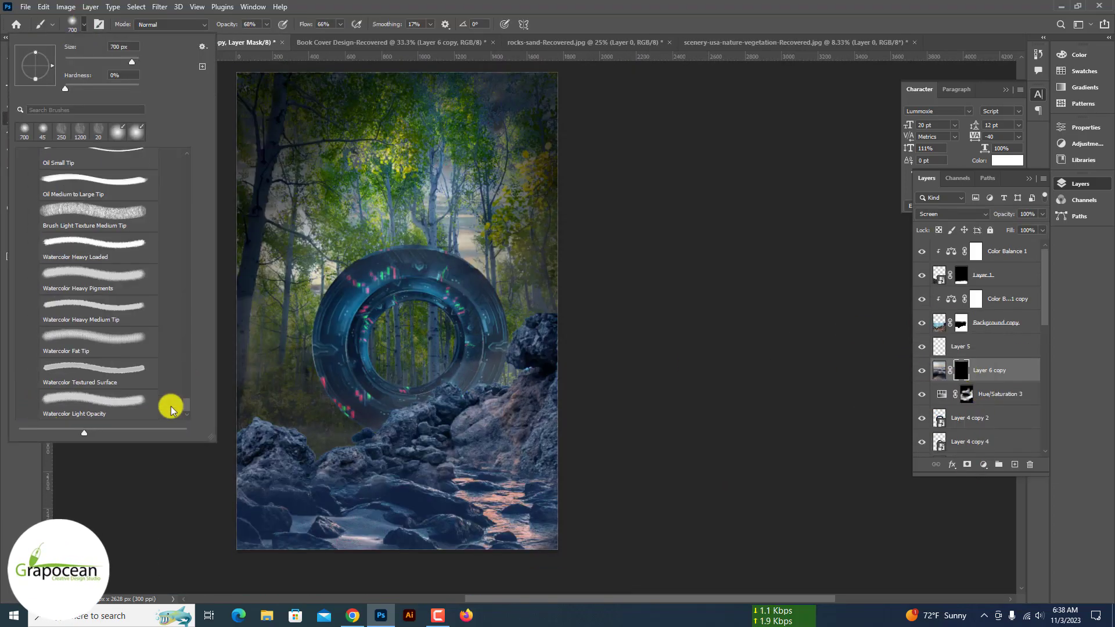
left_click(22, 223)
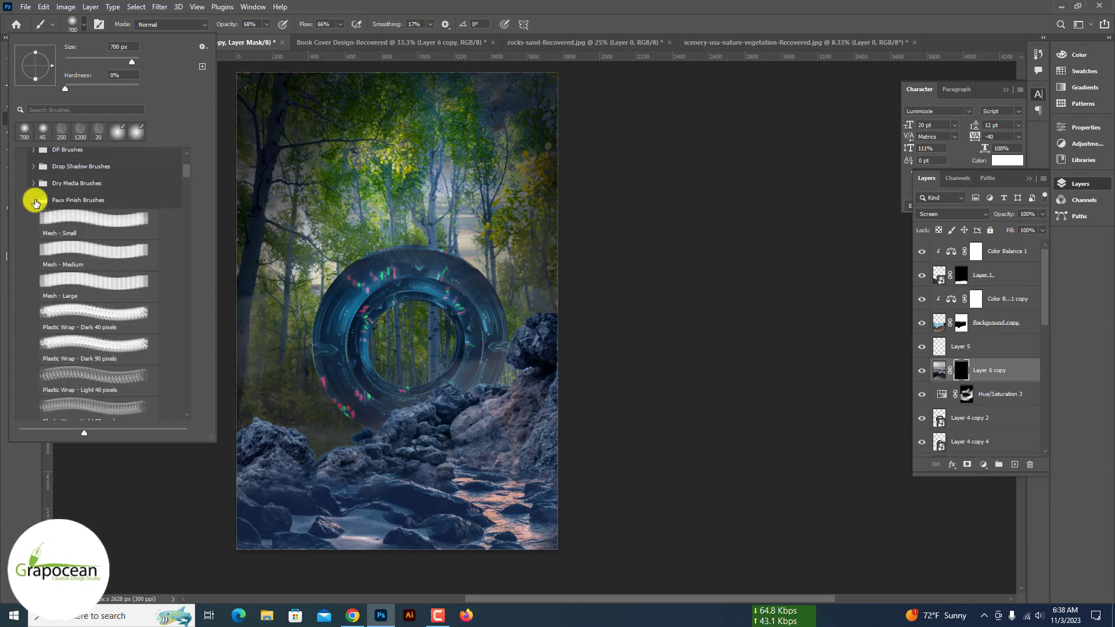
scroll(34, 246, "down", 10)
key("Escape")
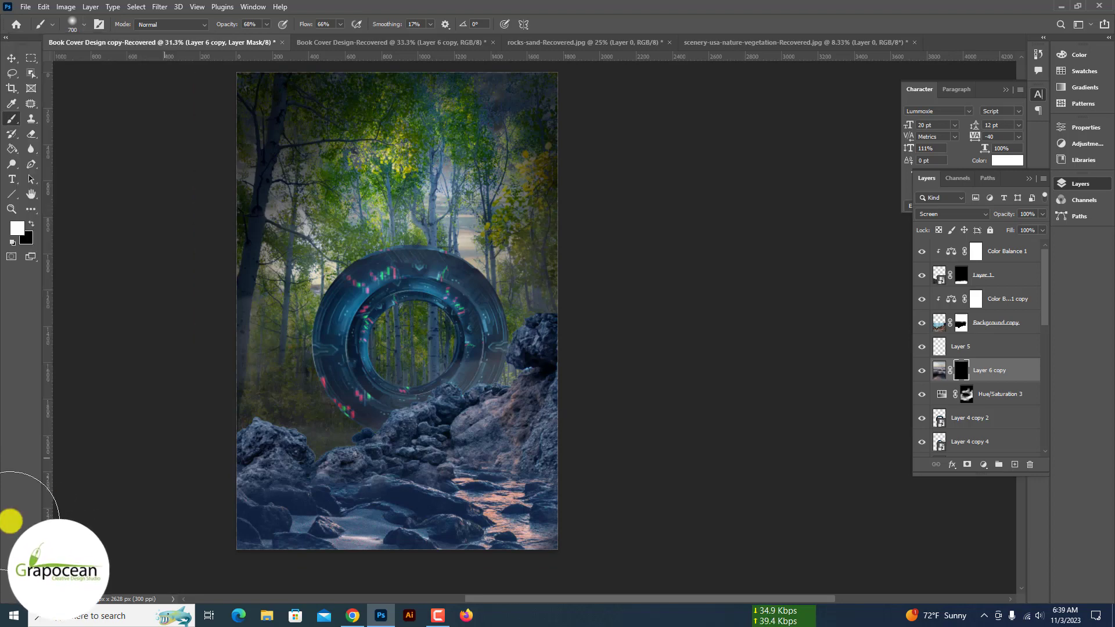
scroll(958, 377, "down", 3)
Add a Color Balance layer, then duplicate Layer 6 and blur the copy 104.3 px
left_click(982, 464)
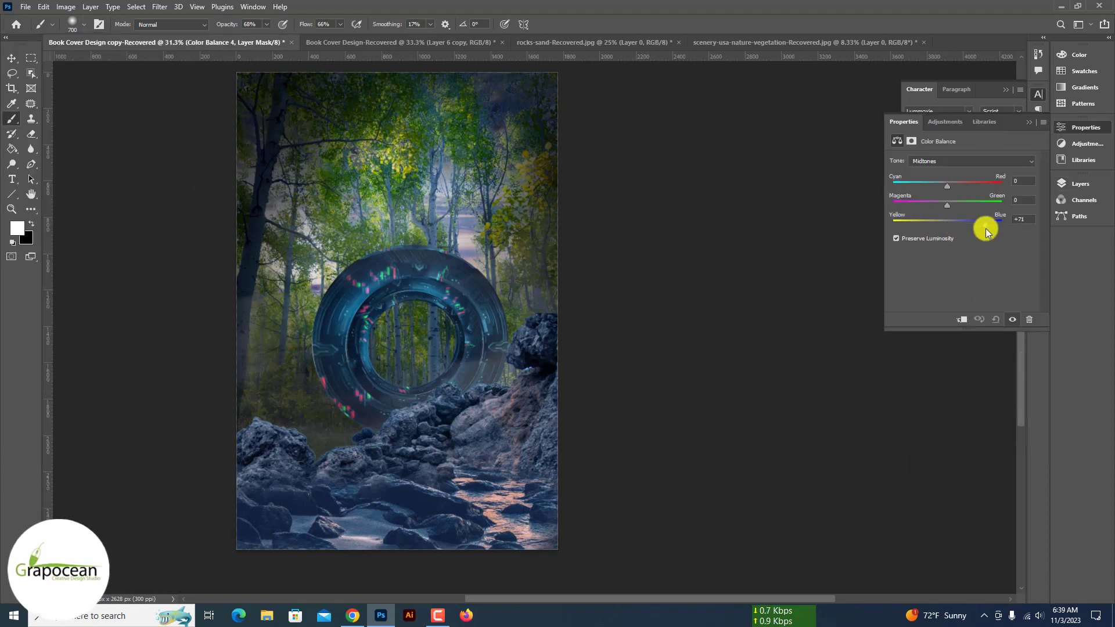
left_click(1080, 184)
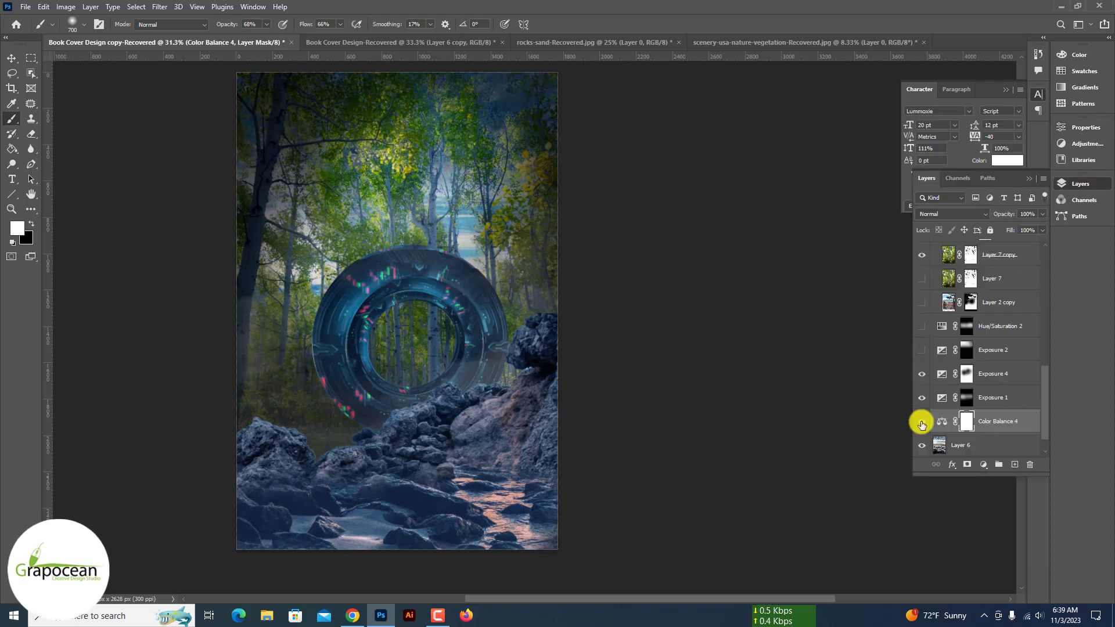
key("ctrl+j")
left_click(160, 7)
left_click(335, 213)
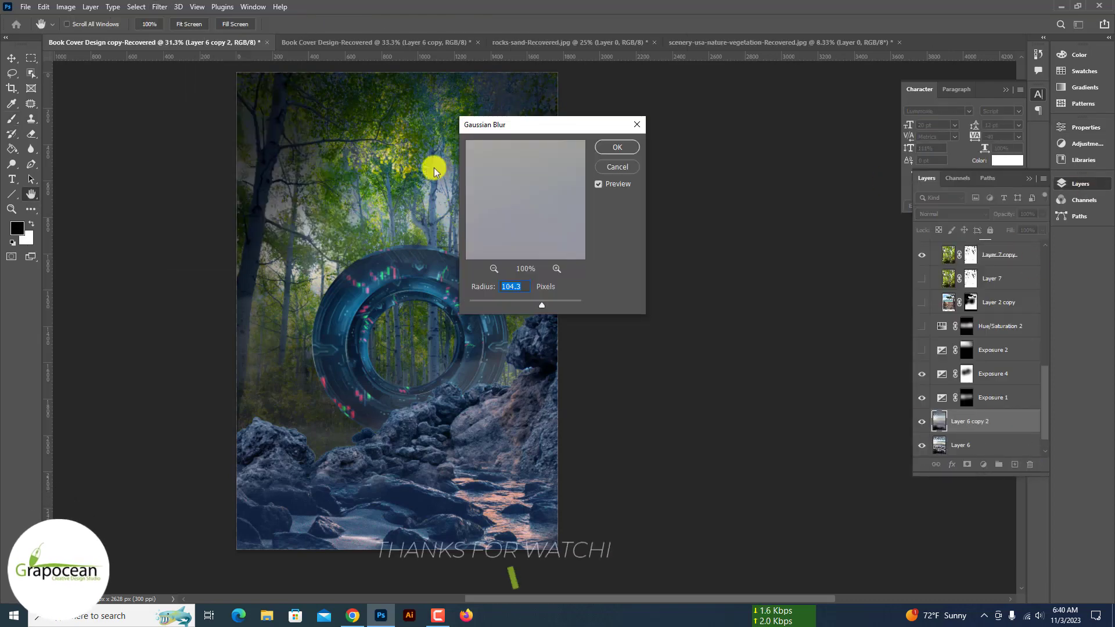
left_click(791, 149)
Add another Color Balance layer pushed toward cyan, green and blue
left_click(991, 464)
left_click(1011, 360)
left_click_drag(946, 185, 883, 186)
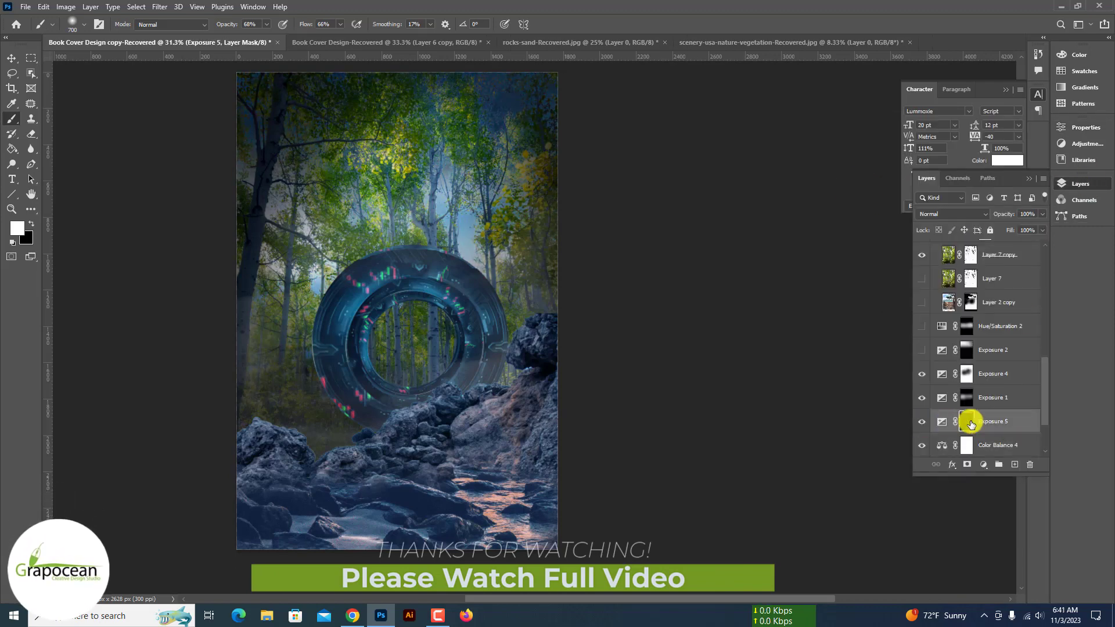
Paint light rays into the Exposure 5 and Layer 6 copy masks, comparing the haze on and off
left_click(78, 24)
left_click(503, 249)
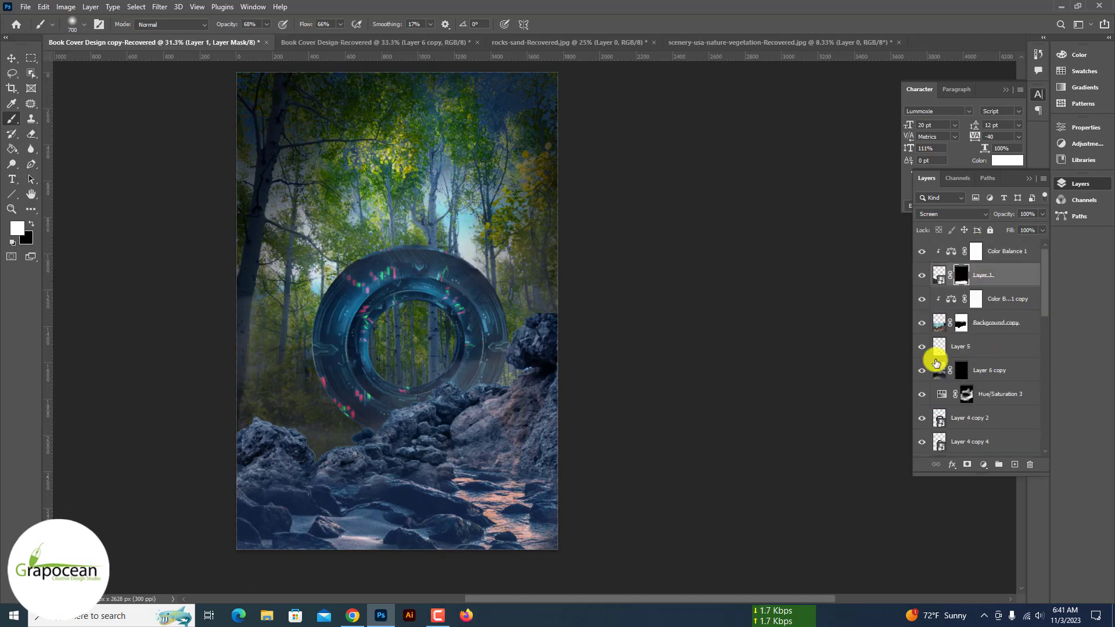
left_click(935, 363)
left_click_drag(356, 261, 249, 249)
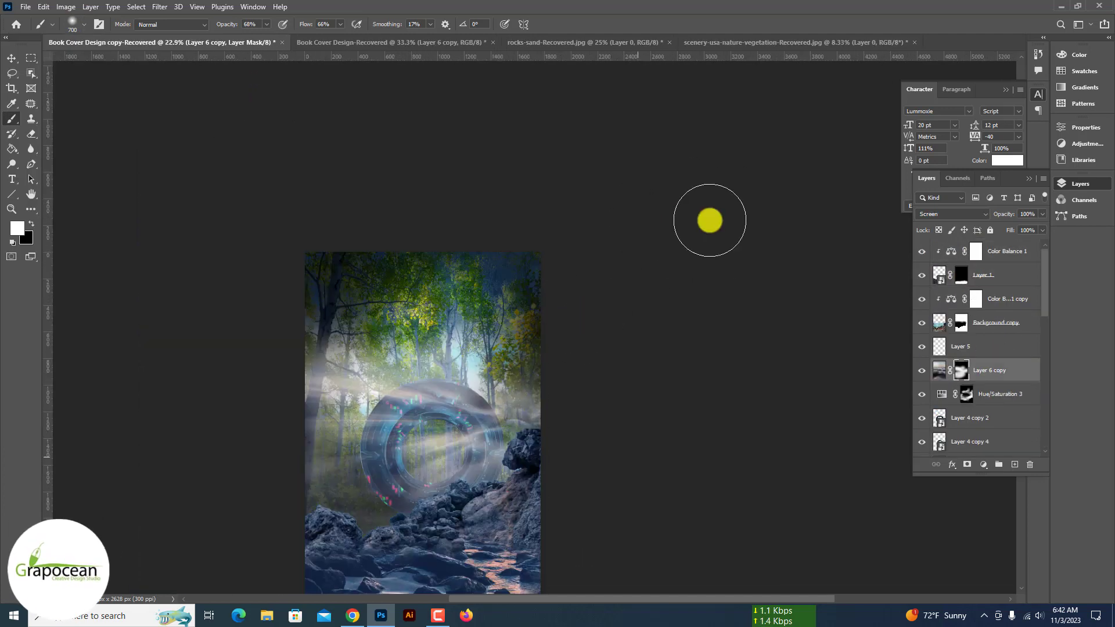
left_click(921, 370)
left_click(939, 370)
Add a black-masked Hue/Saturation adjustment, then start transforming the Layer 6 copy haze
key("x")
scroll(494, 344, "up", 1)
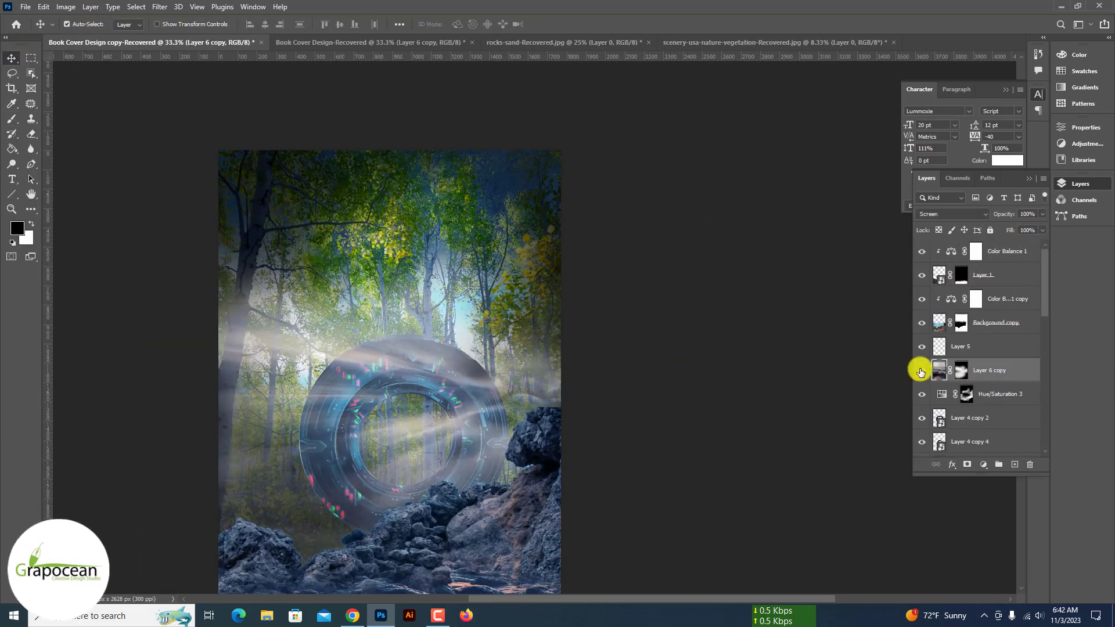
left_click(985, 395)
left_click_drag(970, 247, 952, 247)
key("ctrl+i")
key("b")
key("x")
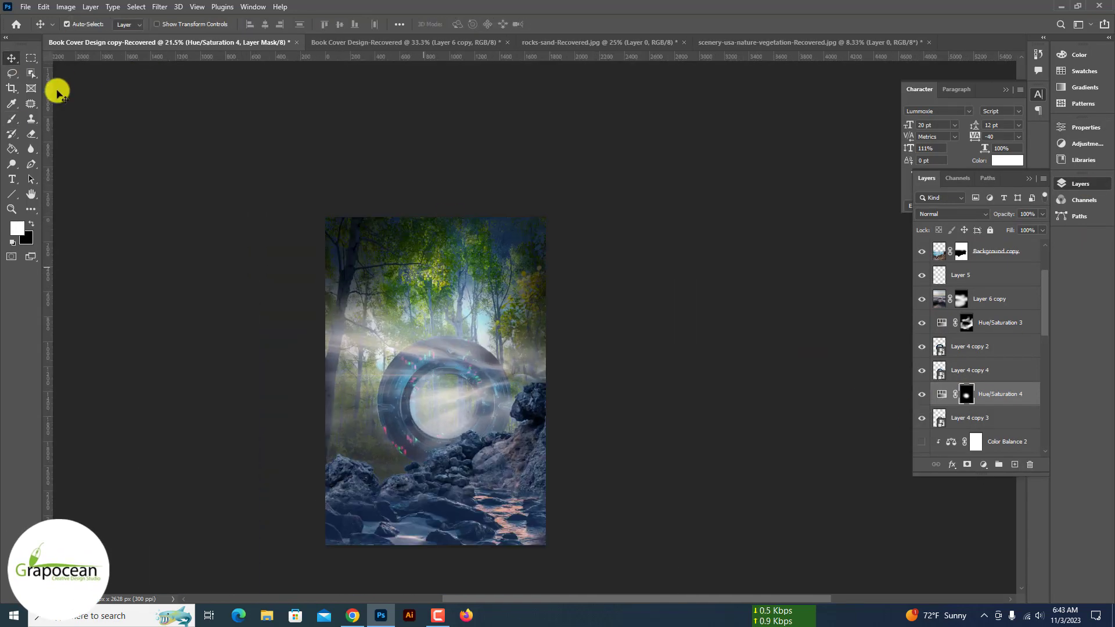
left_click(990, 299)
key("ctrl+t")
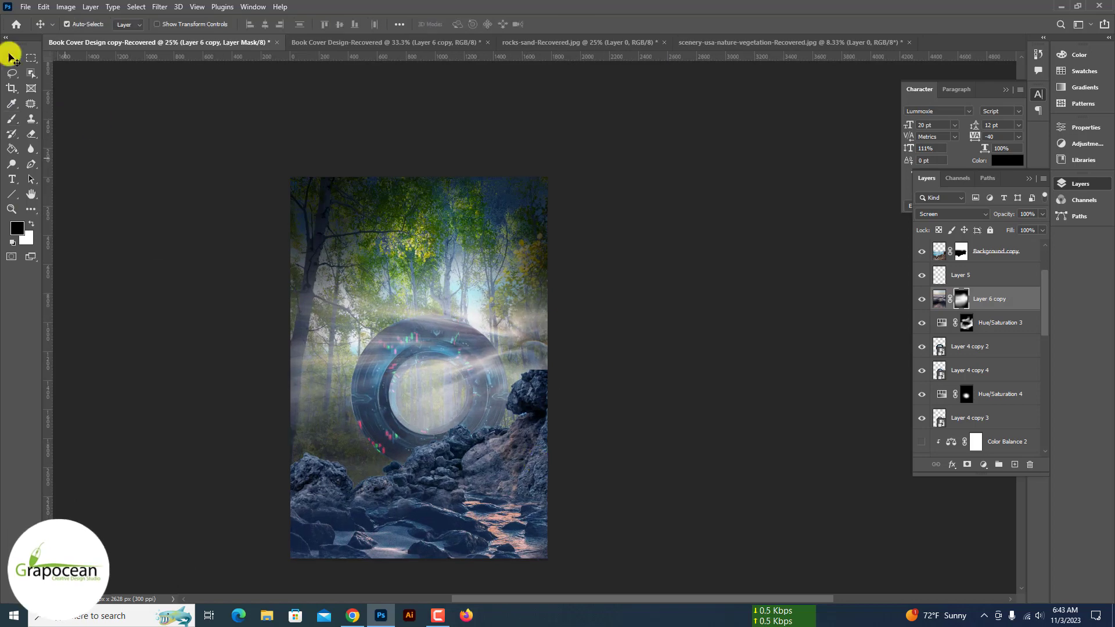
Set the Hue/Saturation 4 copy blend mode to Lighten
double_click(1020, 395)
left_click(908, 364)
left_click(952, 213)
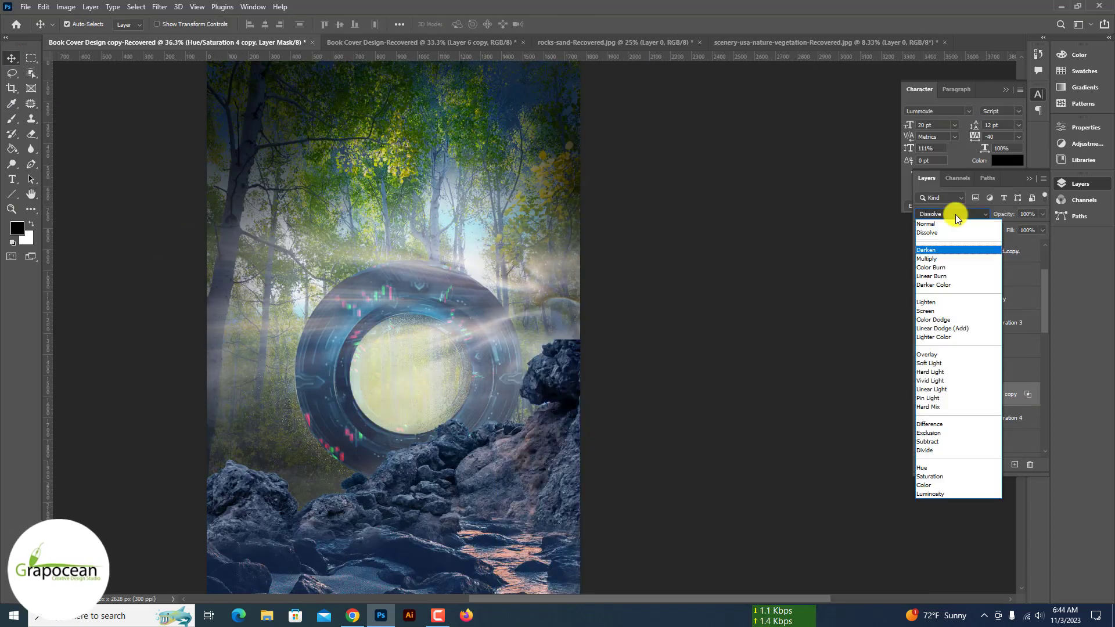
left_click(955, 389)
Fill a circular selection over the portal centre with rendered clouds blended in Color Dodge
double_click(1004, 373)
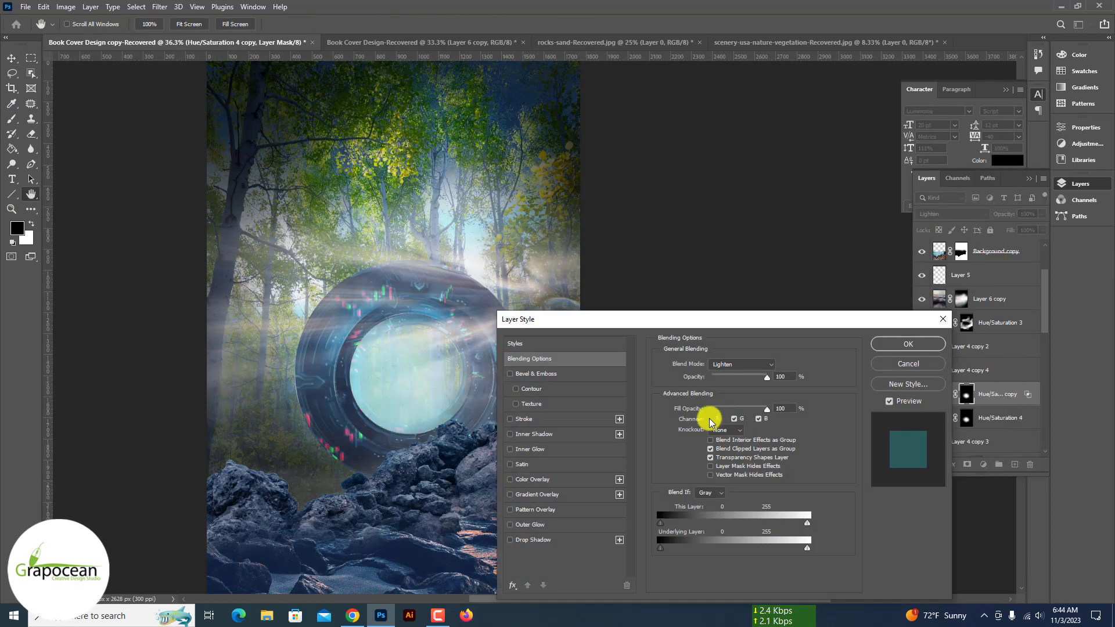
key("Escape")
key("ctrl+plus")
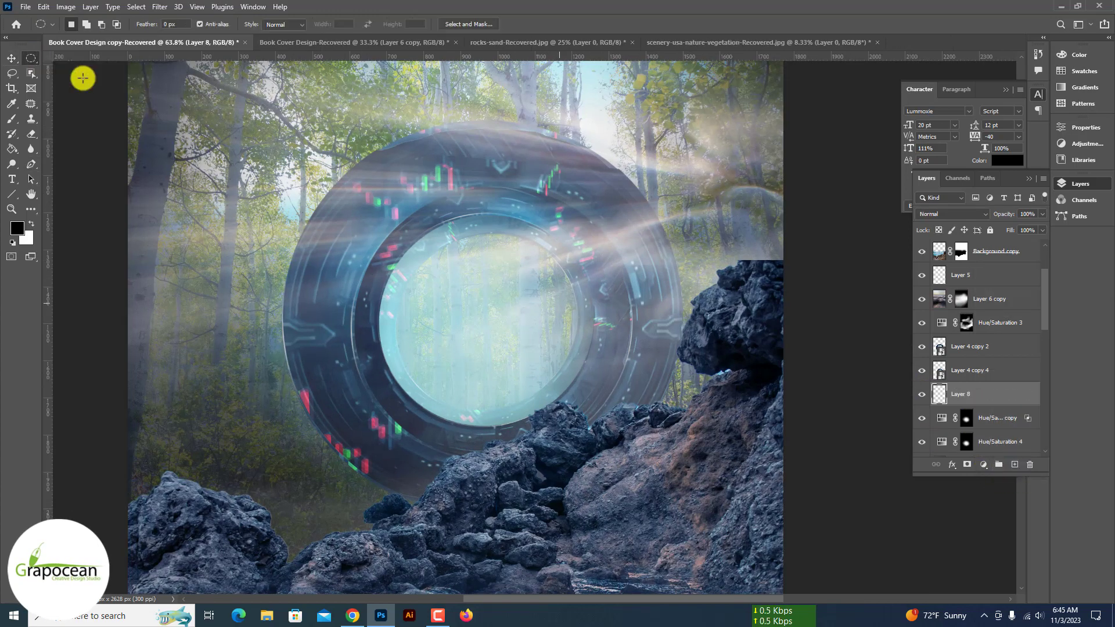
left_click(160, 6)
left_click(325, 200)
key("ctrl+d")
left_click(953, 214)
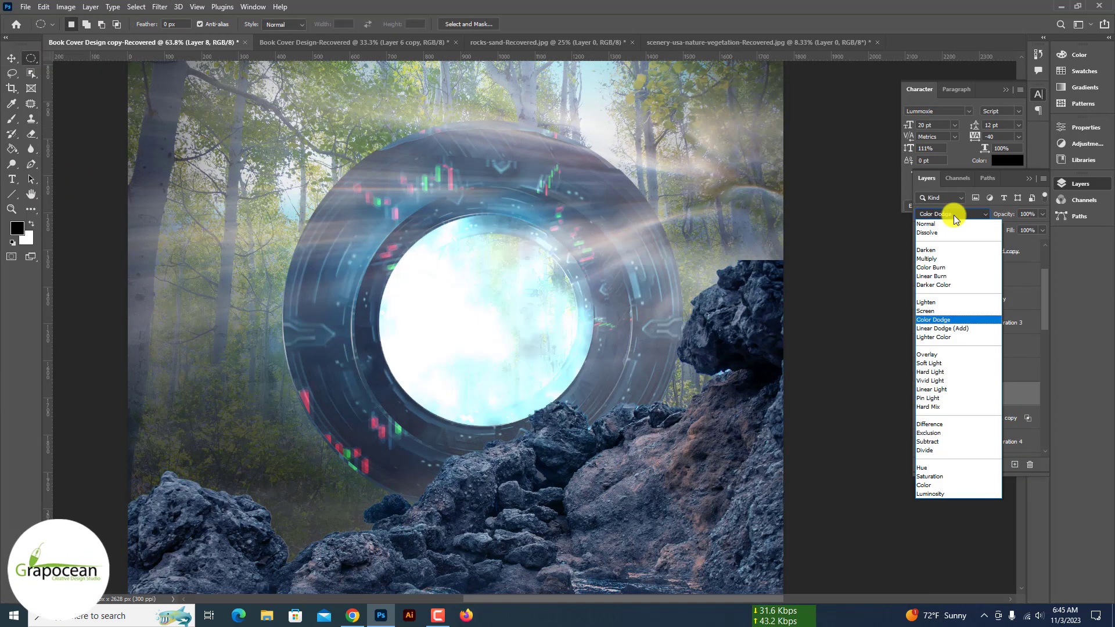
left_click(944, 319)
left_click(12, 58)
key("ctrl+alt+shift+e")
Convert the stamped layer to a smart object and add a blue Hue/Saturation 5 with a black mask
right_click(981, 251)
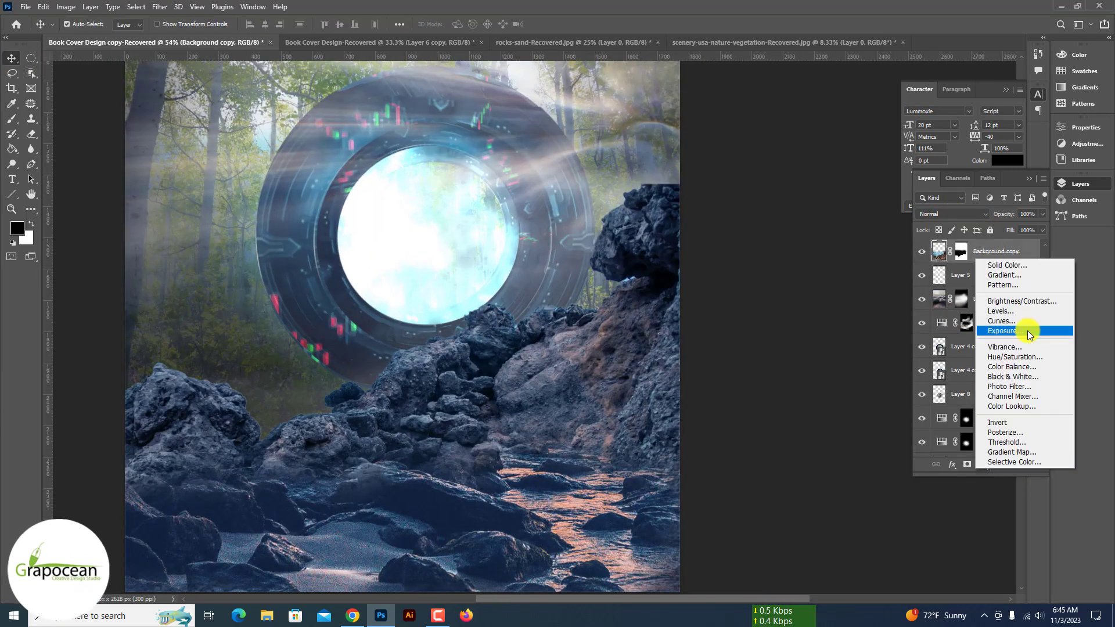
left_click(1020, 323)
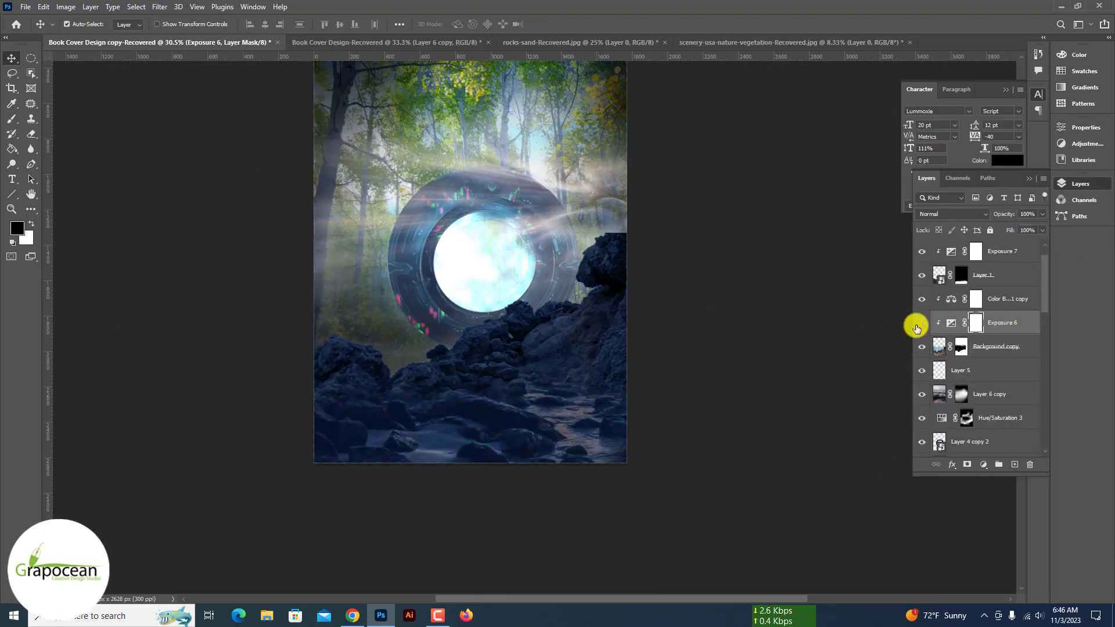
left_click(983, 464)
left_click(1014, 354)
mouse_move(957, 223)
left_mouse_down()
mouse_move(911, 219)
mouse_move(939, 224)
left_mouse_up()
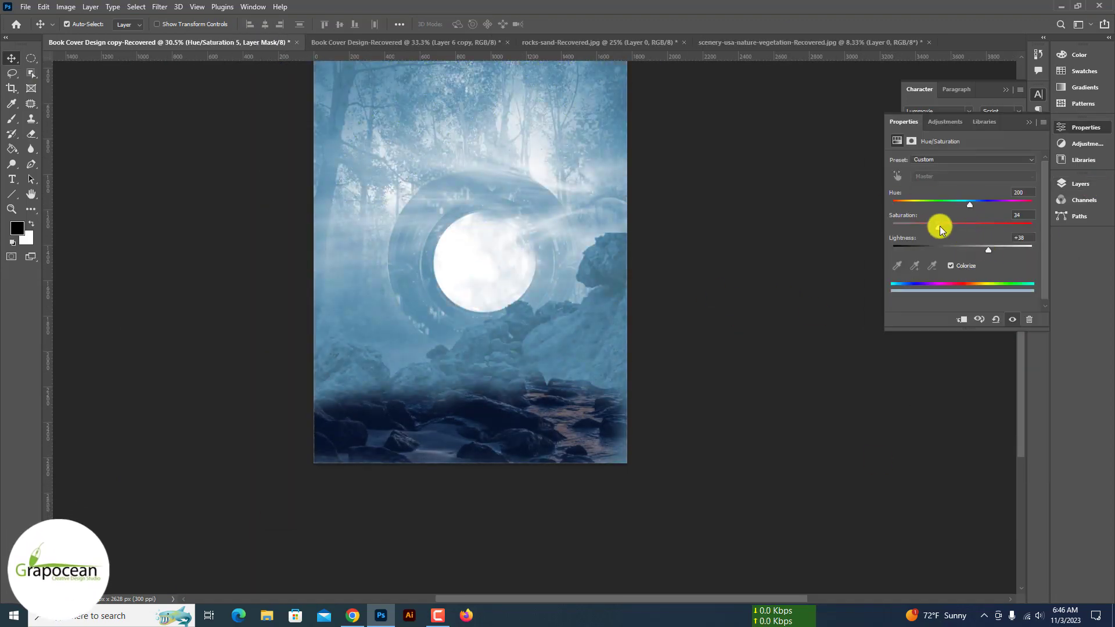
key("ctrl+i")
left_click(12, 118)
Paint the Hue/Saturation 5 tint (Hue 200, Lightness +43) through its mask over the portal centre
scroll(473, 329, "up", 2)
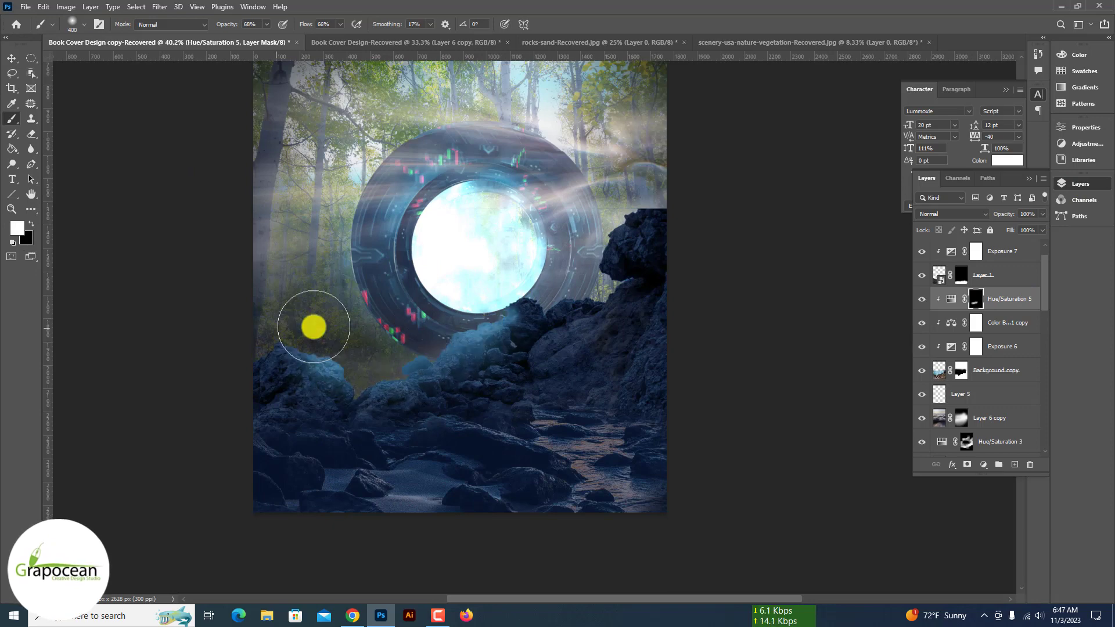
double_click(951, 299)
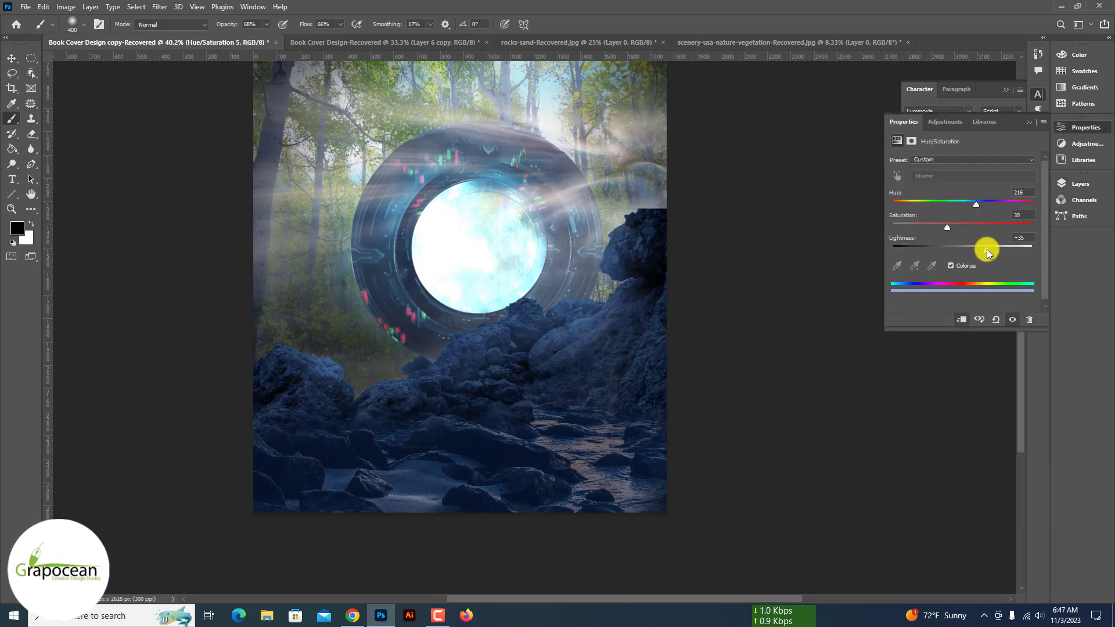
scroll(142, 284, "down", 3)
scroll(508, 376, "up", 5)
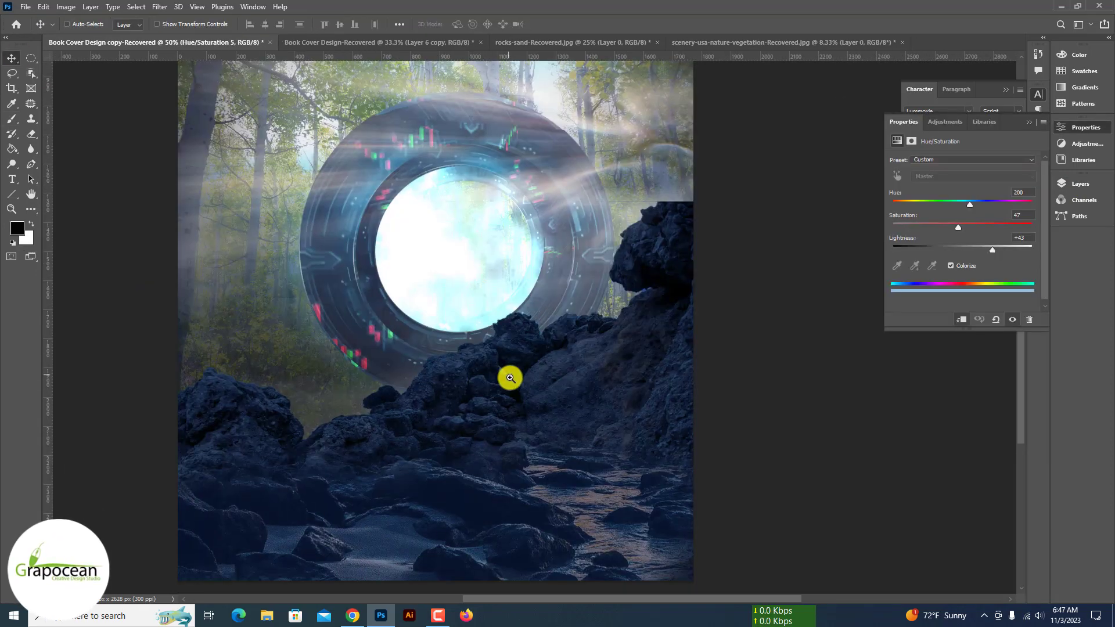
left_click(975, 299)
scroll(526, 319, "down", 2)
left_click_drag(348, 398, 490, 269)
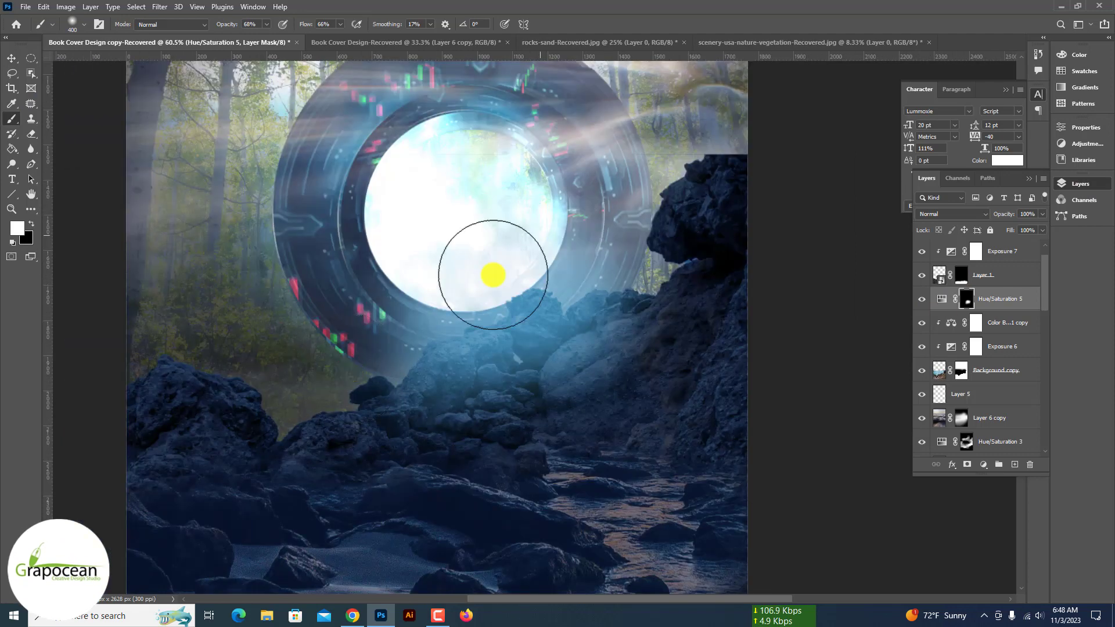
key("bracketright")
key("bracketright")
key("bracketright")
scroll(570, 398, "down", 3)
scroll(627, 406, "up", 1)
key("x")
left_click(468, 155, "ctrl")
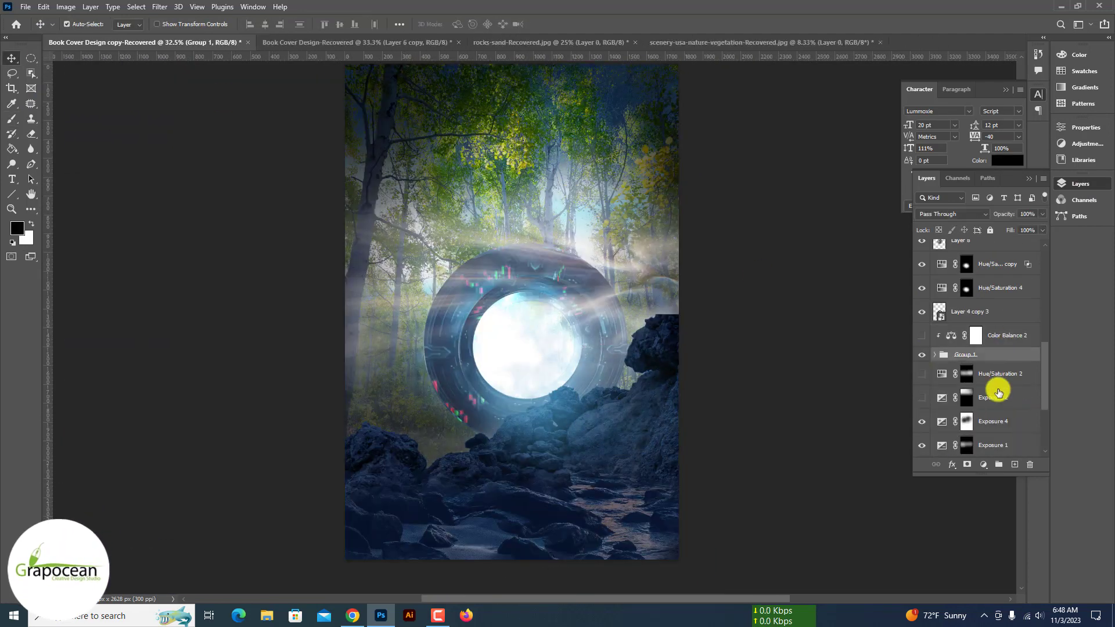
Add a colorized blue Hue/Saturation tint, then delete it
left_click(983, 464)
left_click(1005, 381)
left_click(951, 265)
left_click(979, 201)
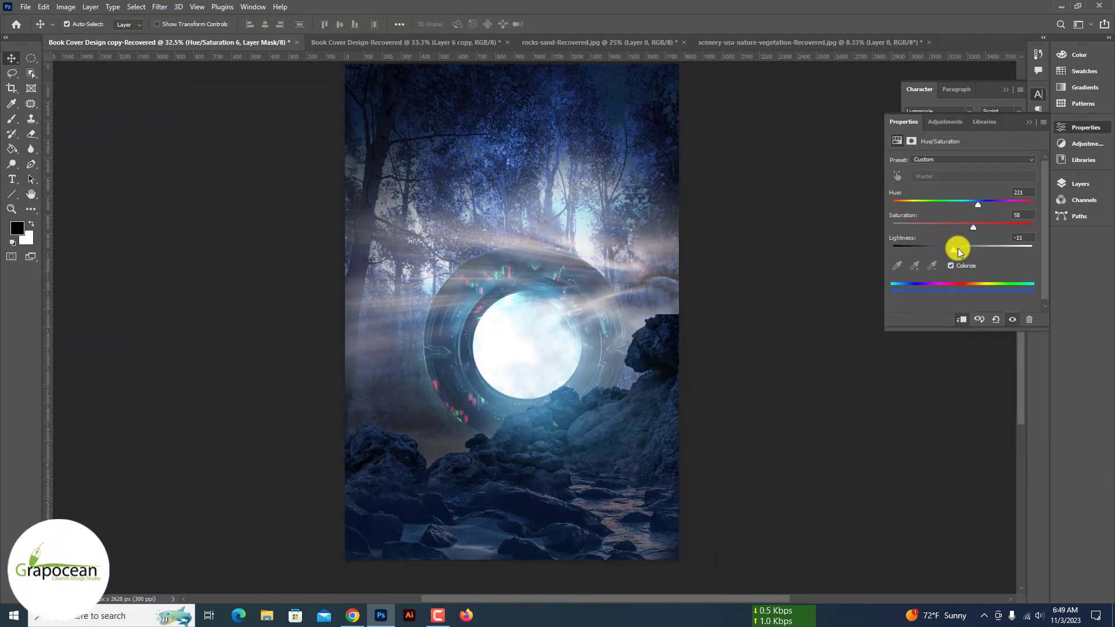
key("Delete")
Add a Color Lookup grade, trying Crisp_Winter then LateSunset, and close an extra document
left_click(1020, 406)
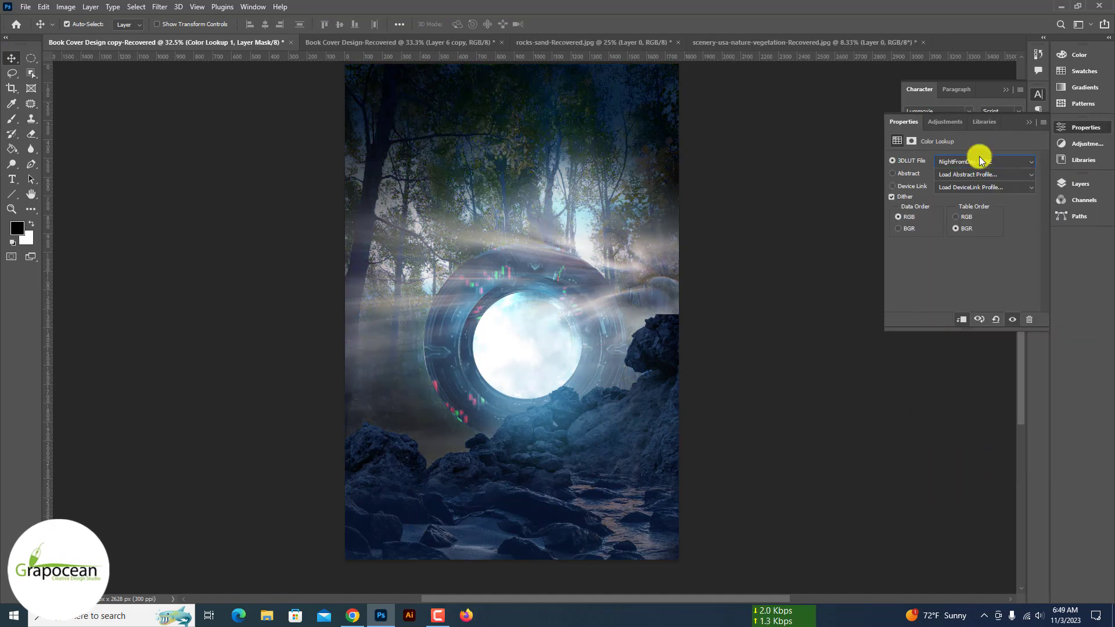
left_click(983, 162)
left_click(975, 273)
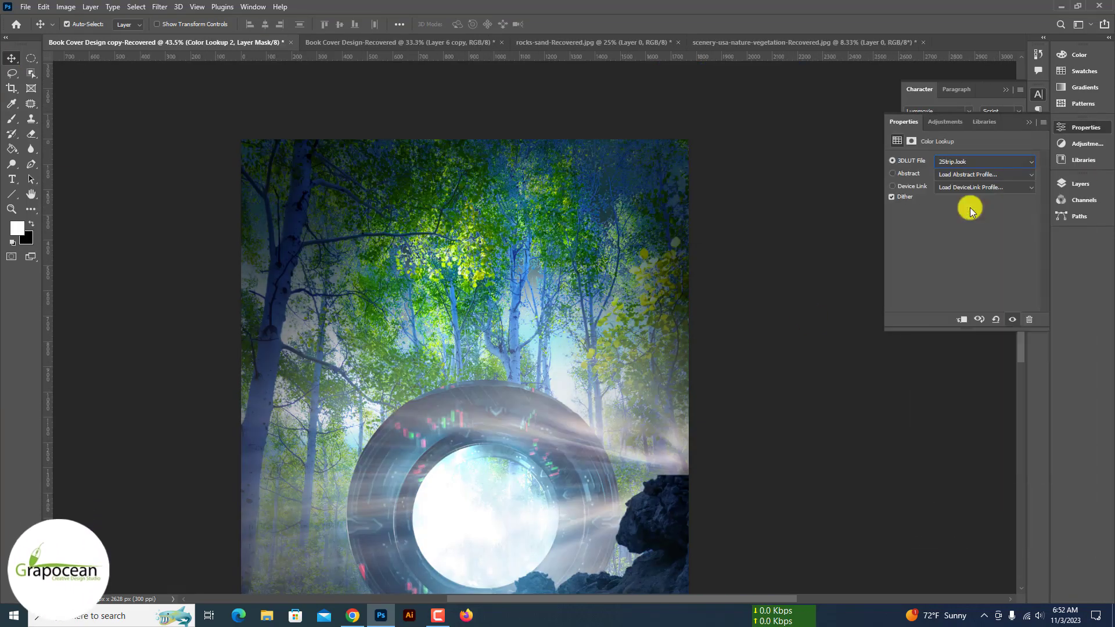
key("Down")
key("Down")
key("Down")
key("Down")
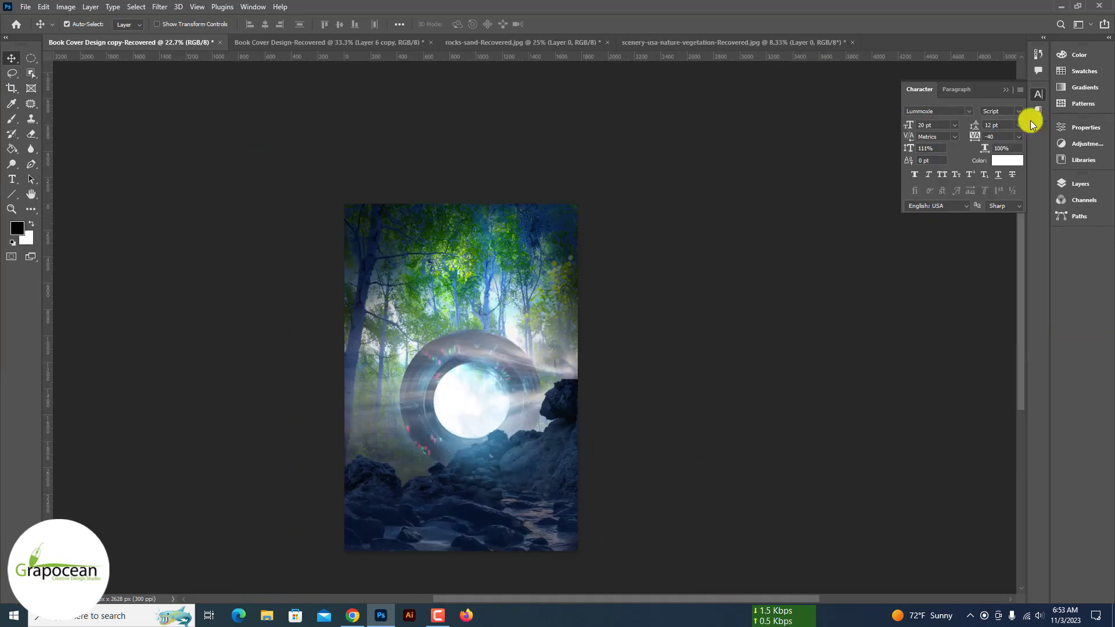
left_click(340, 42)
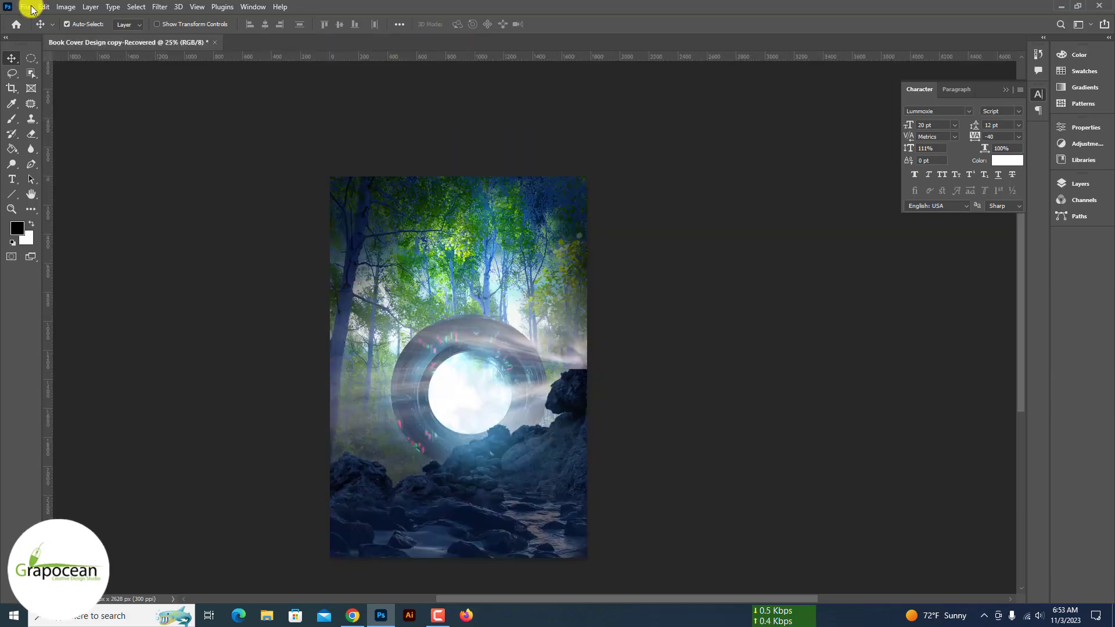
Open the Sava Dolinka river photo
left_click(25, 6)
left_click(40, 34)
double_click(161, 180)
Trace the seated man with a Pen path, refine the edges, and place him above Layer 4 copy 2
left_click(395, 419)
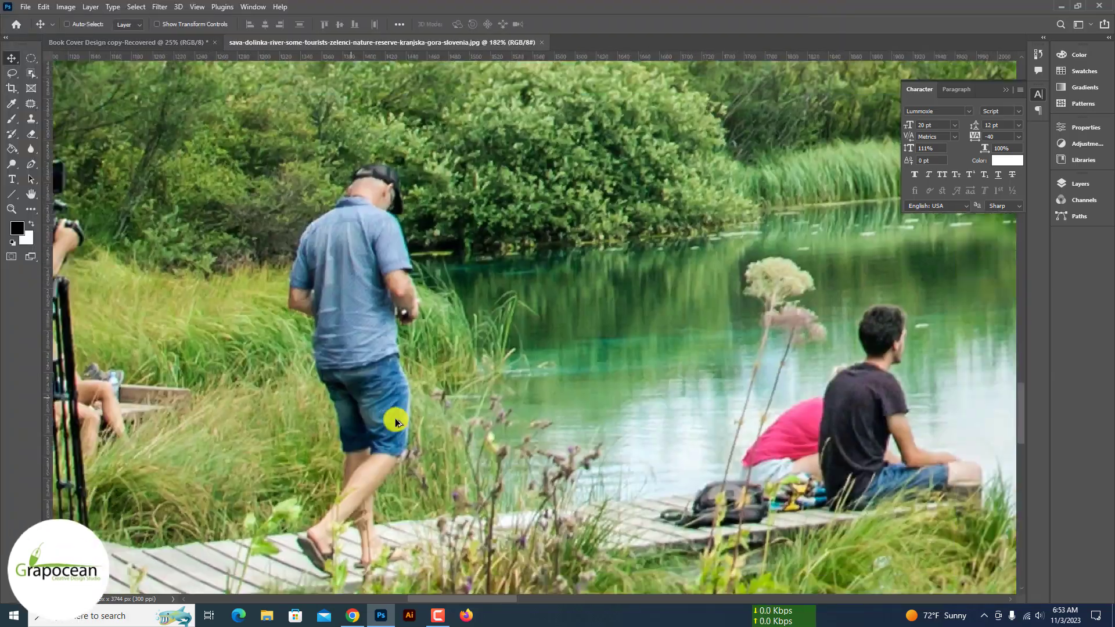
left_click(31, 164)
left_click(81, 24)
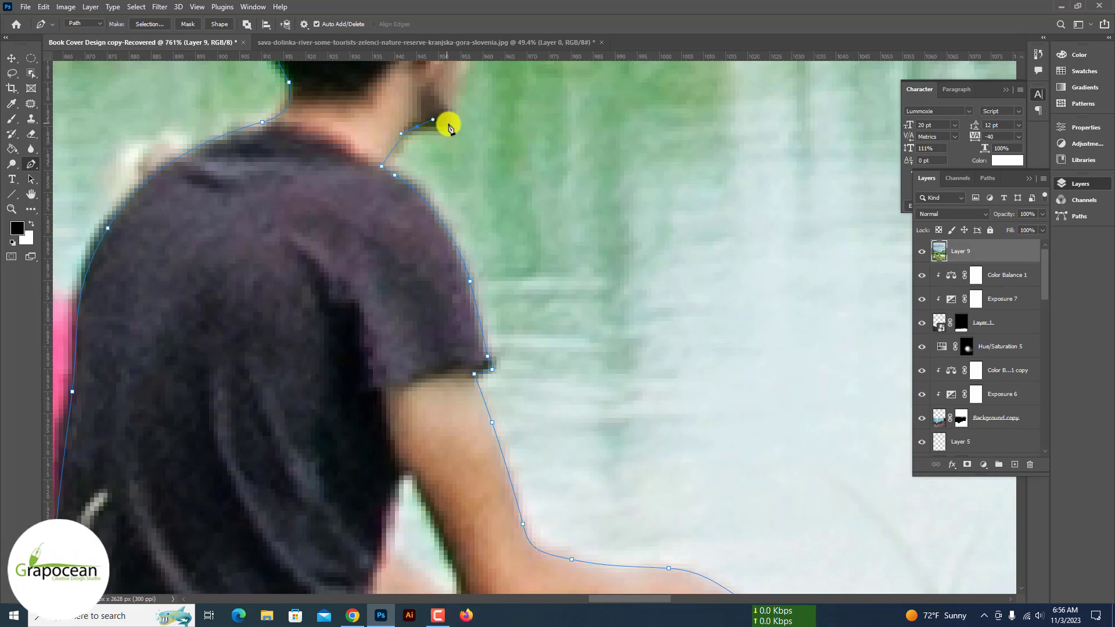
left_click_drag(449, 128, 421, 346)
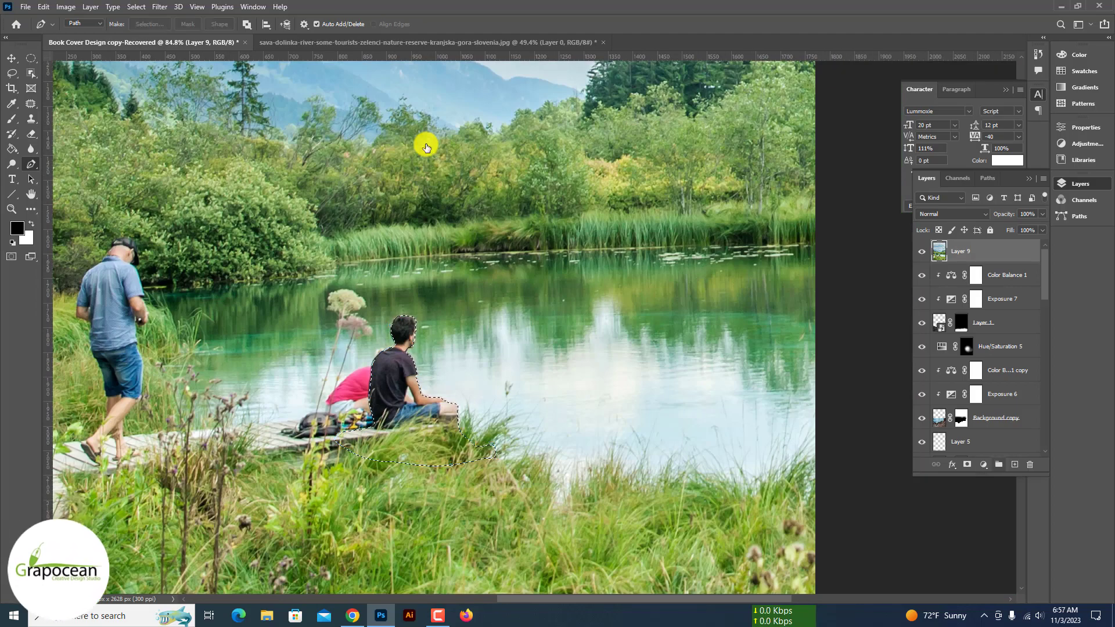
left_click(178, 171)
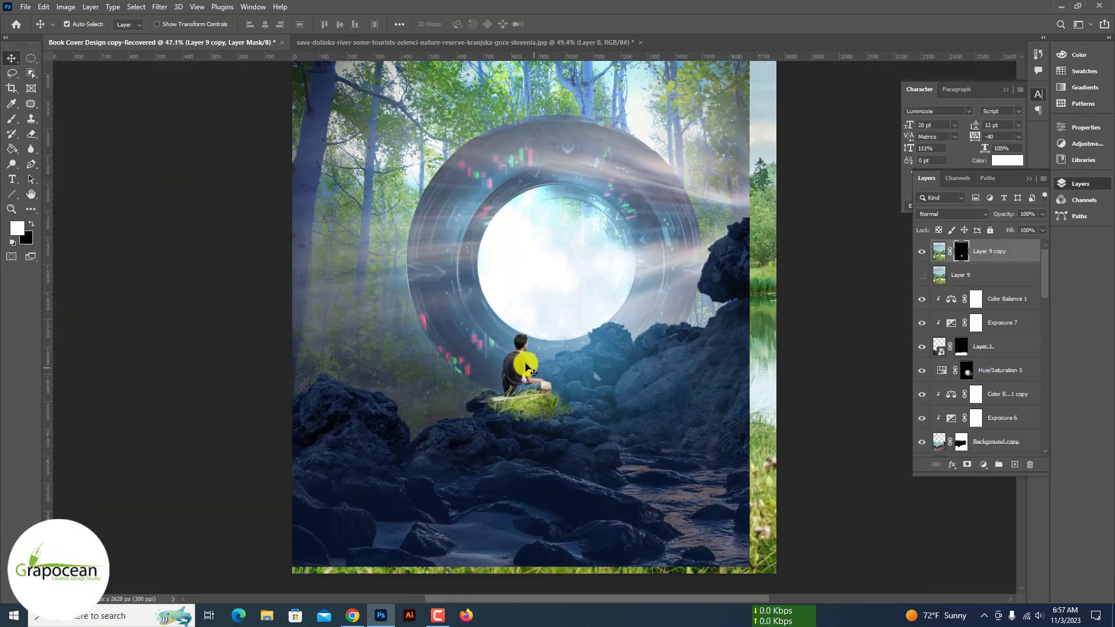
left_click(949, 254)
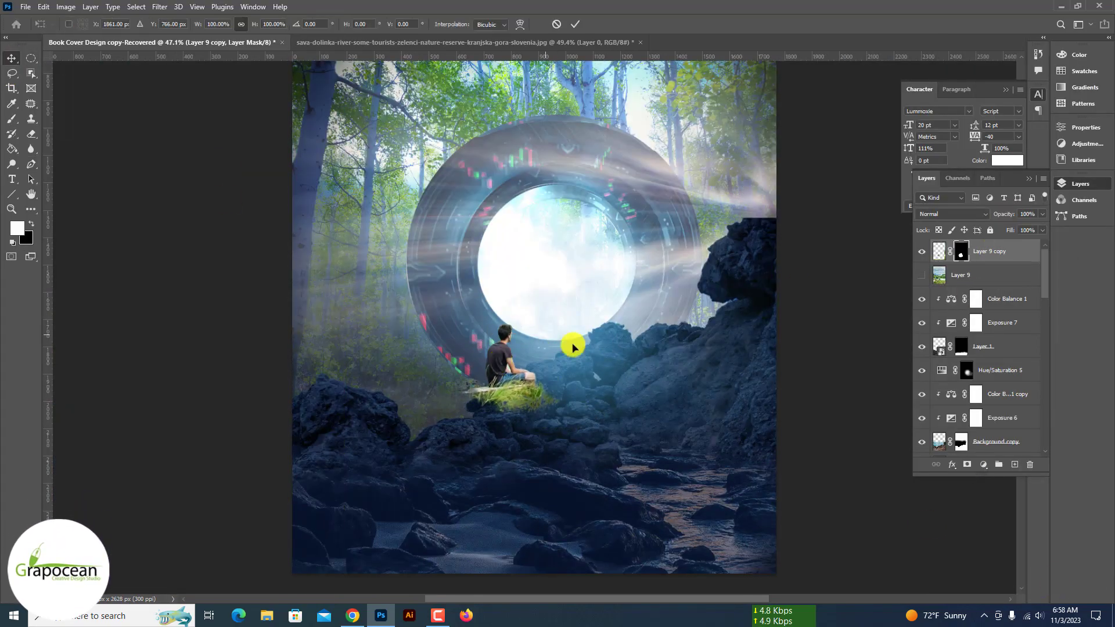
left_click_drag(968, 420, 973, 301)
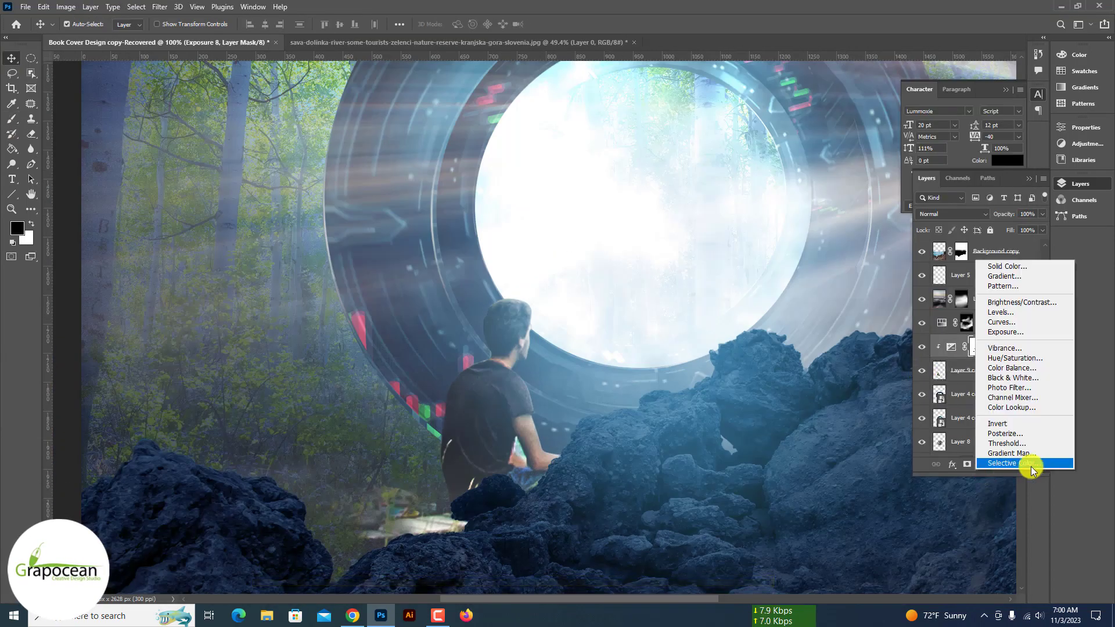
Add a Selective Color layer (Cyan +16) and a Color Balance layer (Yellow/Blue +47)
left_click(1030, 462)
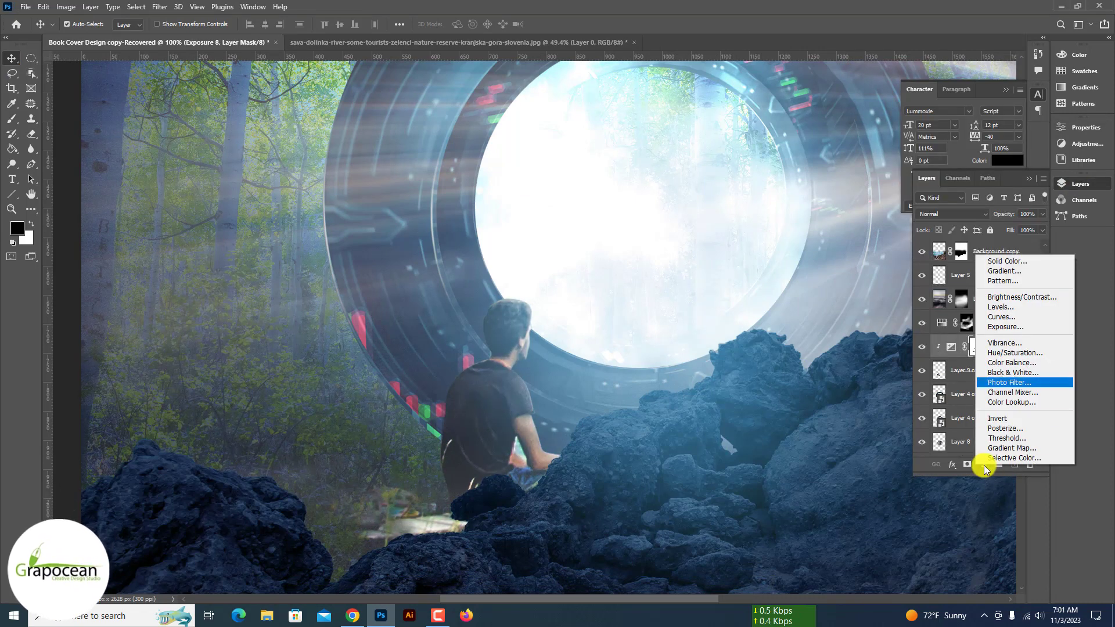
key("Down")
key("Down")
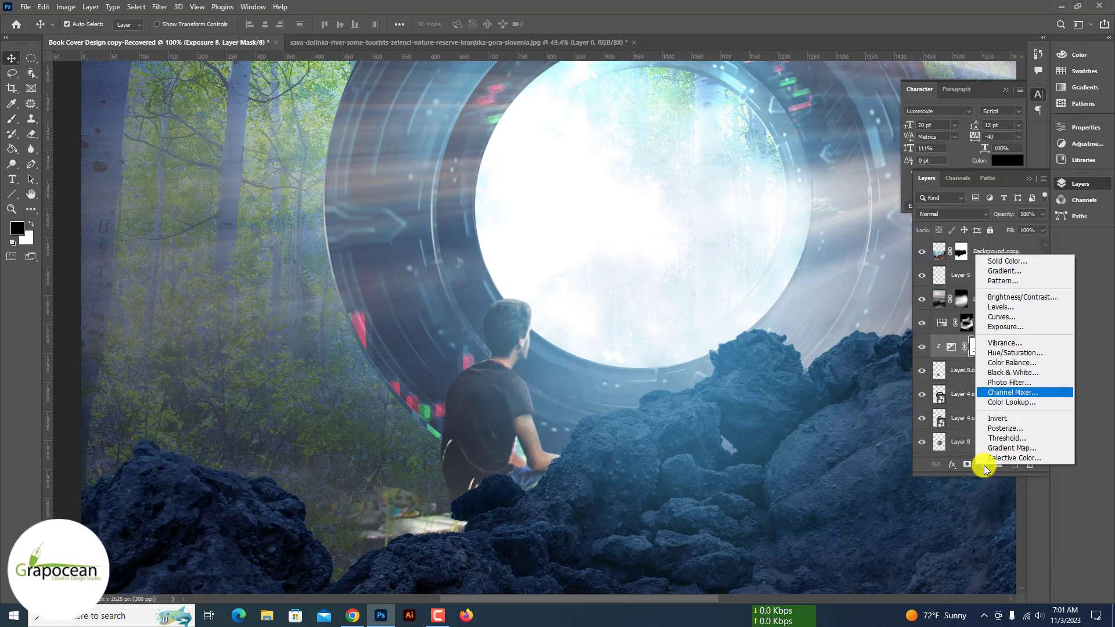
key("Up")
left_click(1033, 362)
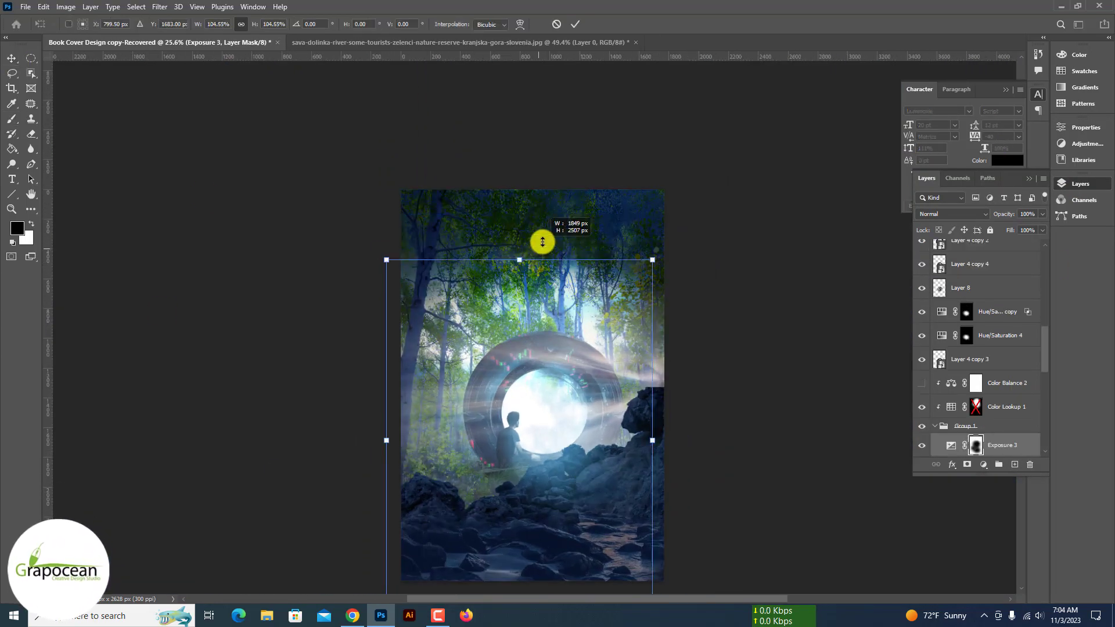
Move a layer up the stack and try, then cancel, a Layer 7 blend mode change
scroll(528, 368, "up", 2)
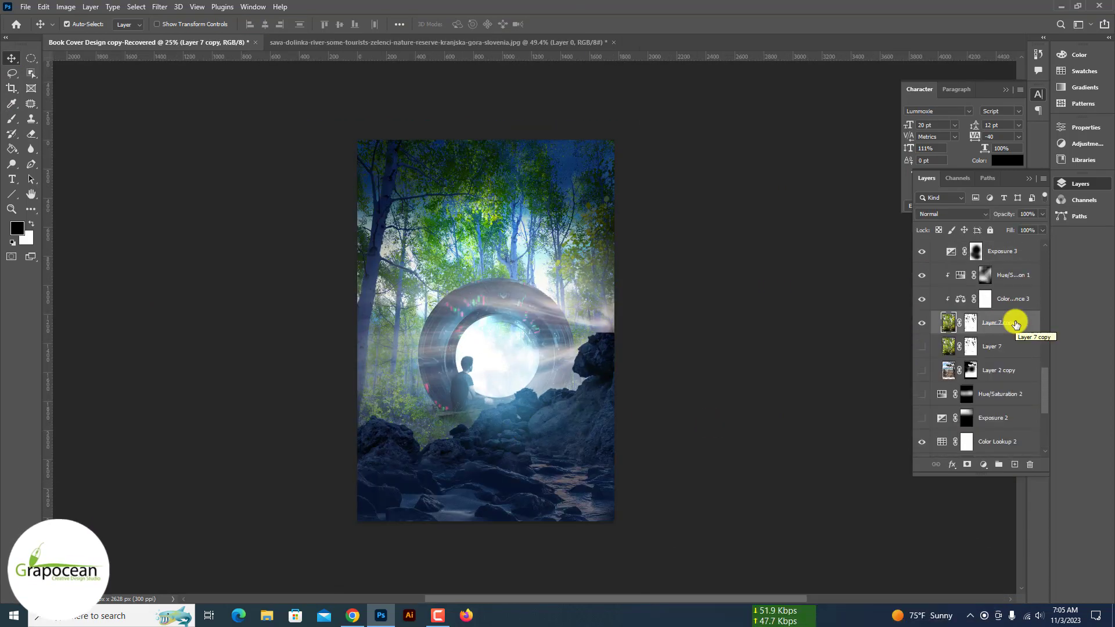
left_click_drag(1016, 319, 1002, 251)
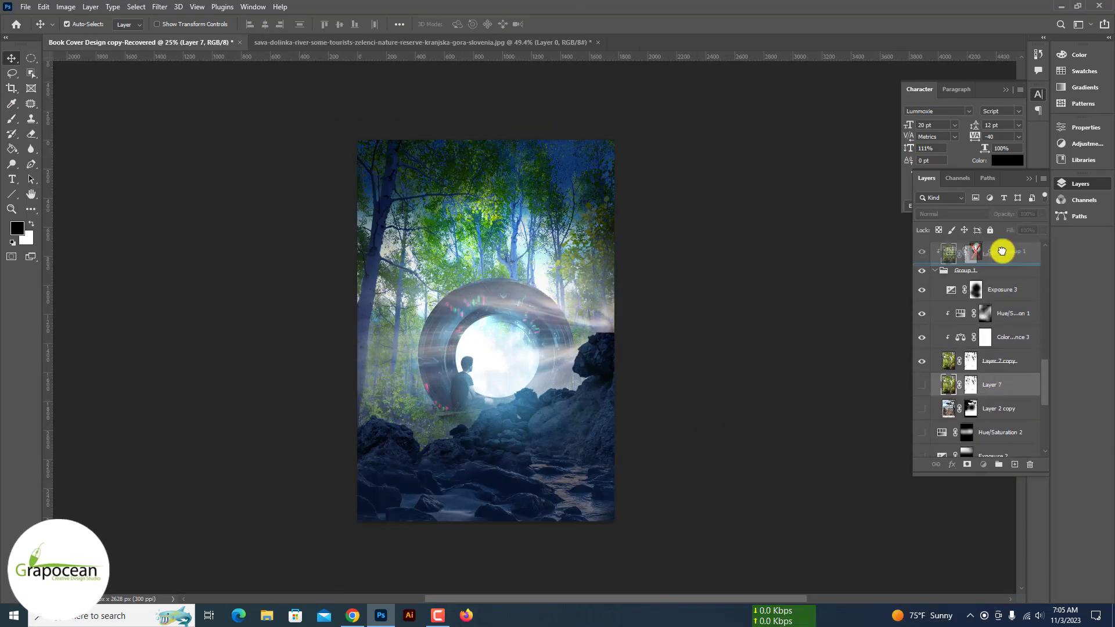
left_click(968, 214)
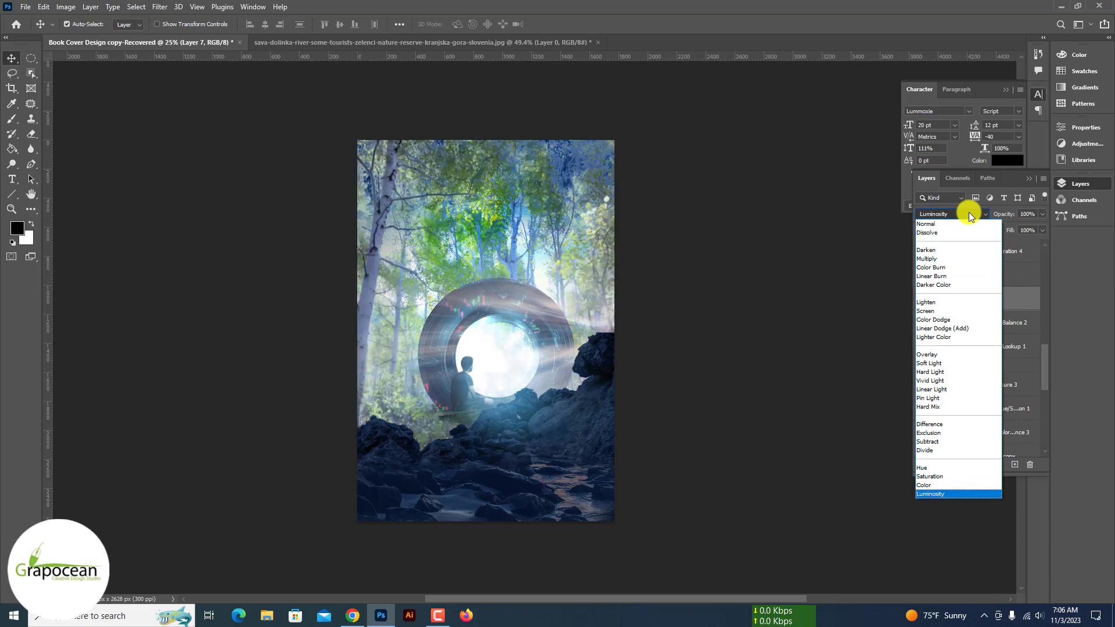
key("Escape")
left_click(1010, 436)
Make Group 1 copy a smart object with a 6.4 px Gaussian Blur in Screen mode
right_click(935, 318)
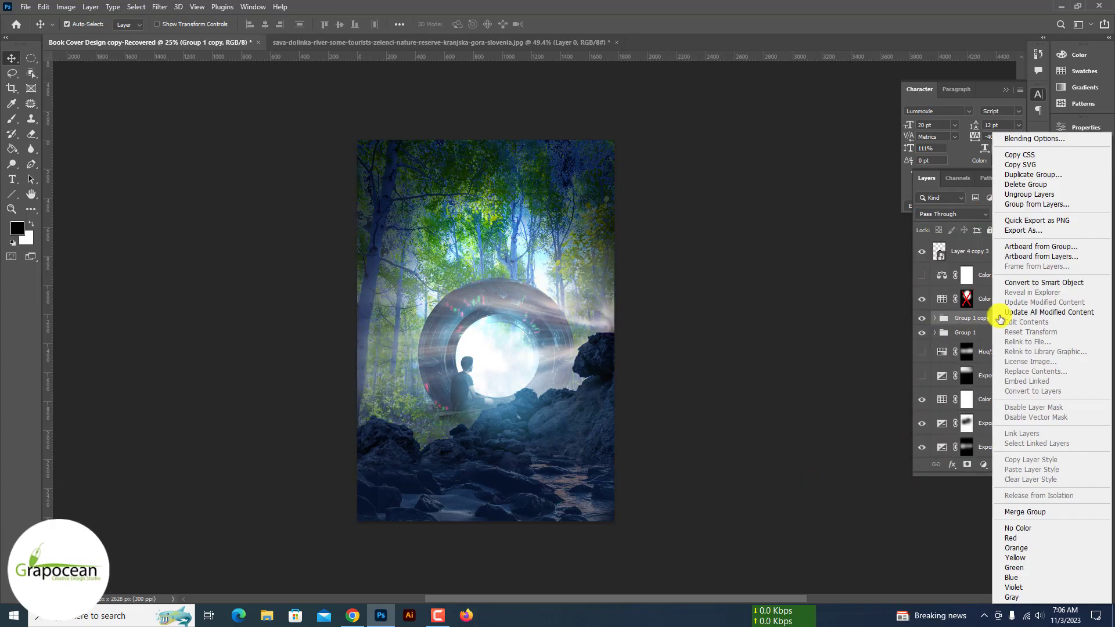
left_click(1022, 316)
left_click(160, 7)
left_click(350, 205)
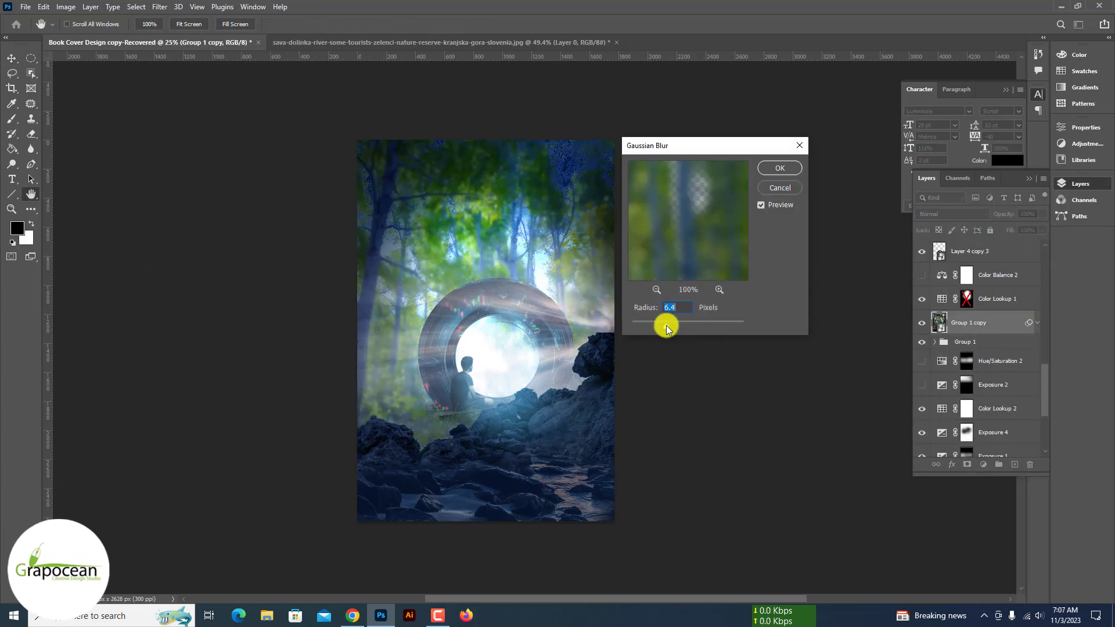
key("Return")
key("ctrl+plus")
left_click(952, 214)
Add a layer mask to Group 1 copy and paint the glow in with white
left_click(997, 327)
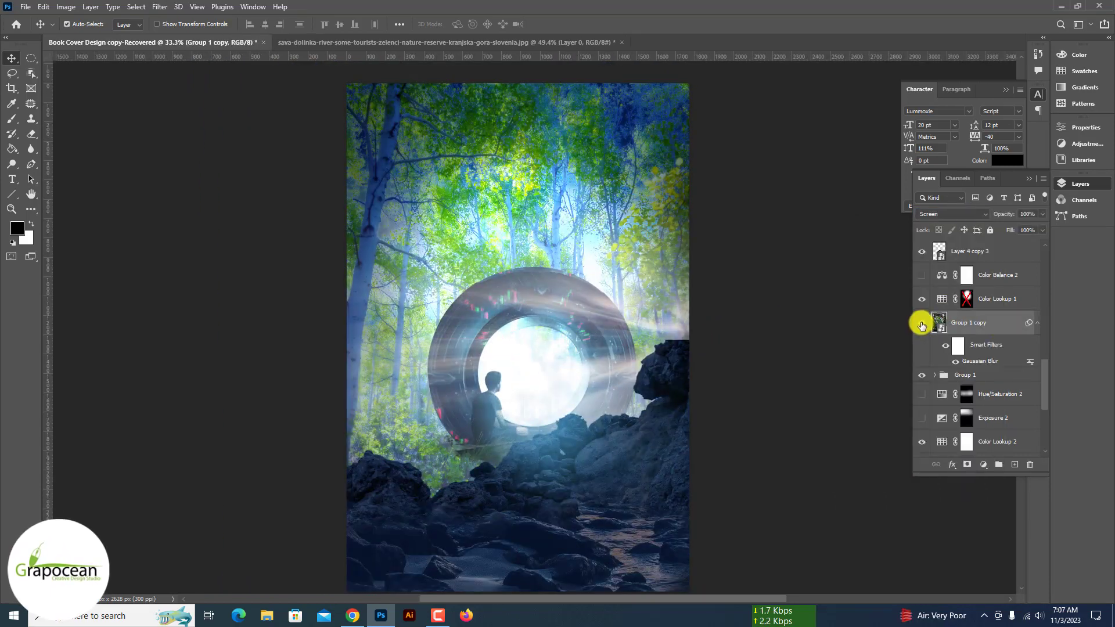
left_click(967, 464)
key("b")
scroll(759, 299, "up", 3)
left_click(922, 374)
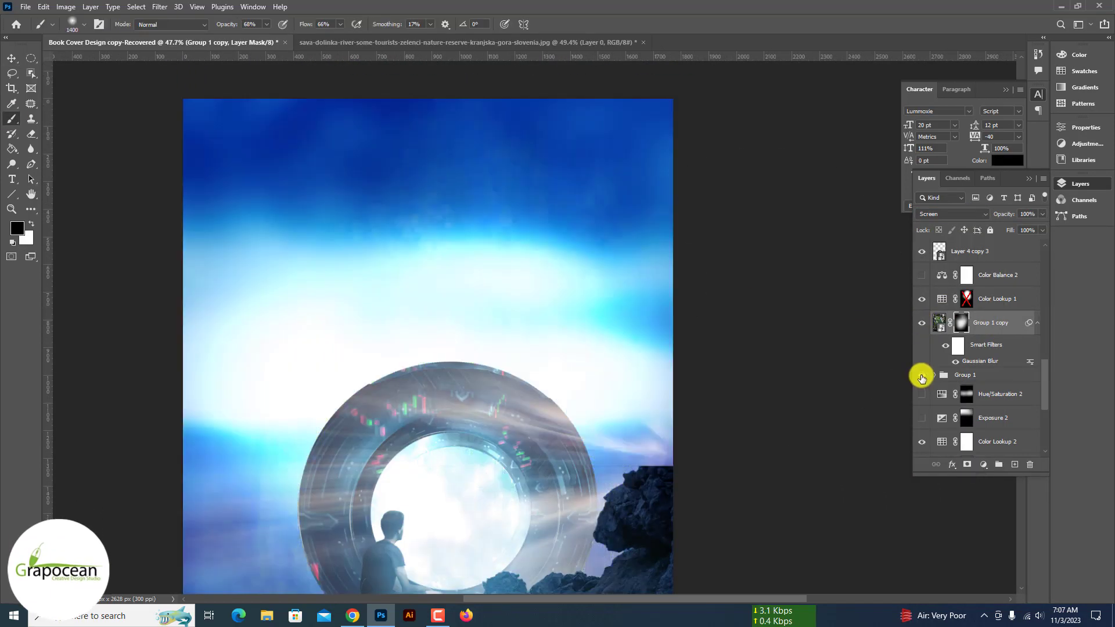
scroll(923, 426, "down", 1)
key("ctrl+minus")
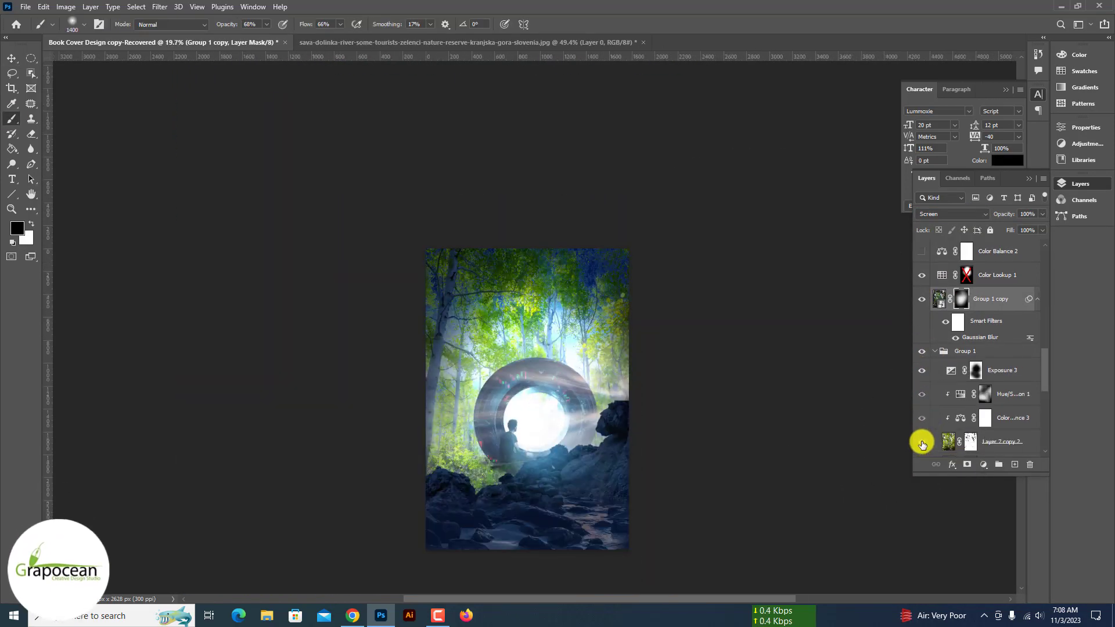
left_click(970, 441)
key("x")
scroll(622, 251, "up", 2)
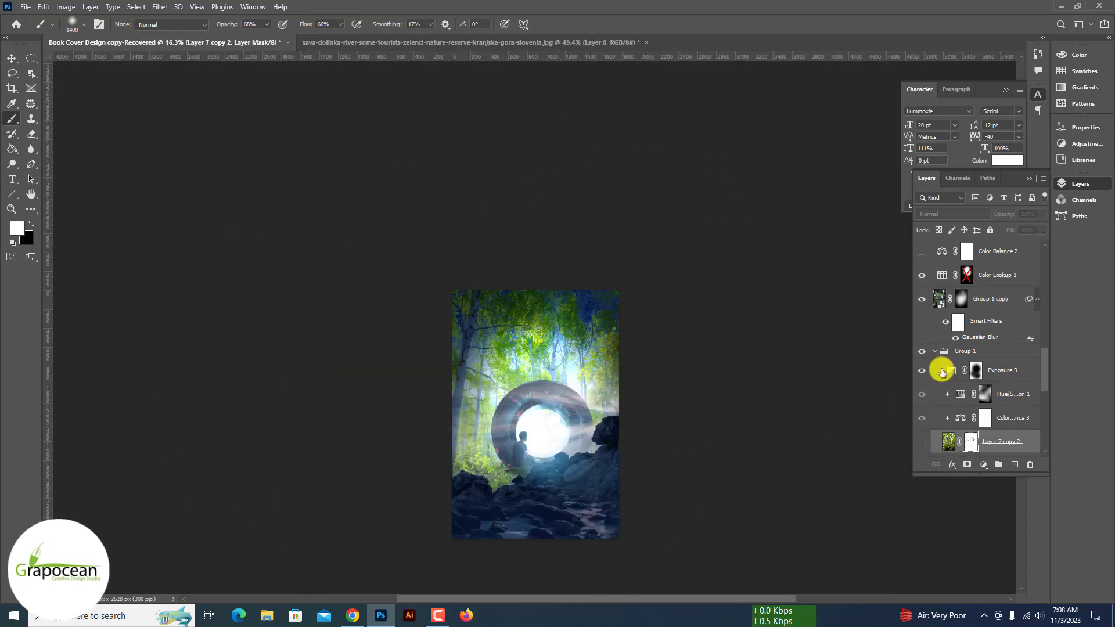
scroll(751, 440, "down", 3)
key("ctrl+0")
Add an Exposure 10 adjustment layer and invert its mask to black to hide the effect
scroll(602, 511, "up", 1)
key("v")
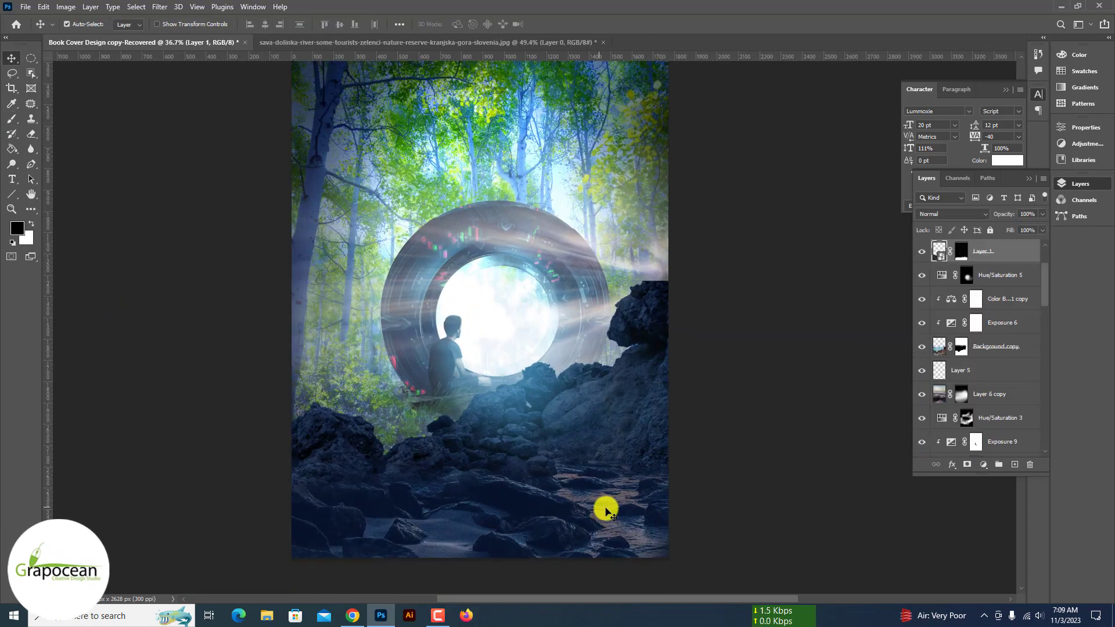
left_click(983, 464)
left_click(1008, 341)
left_click(1089, 184)
key("ctrl+i")
scroll(542, 490, "up", 1)
Set up a larger brush that paints with black
key("b")
right_click(542, 490)
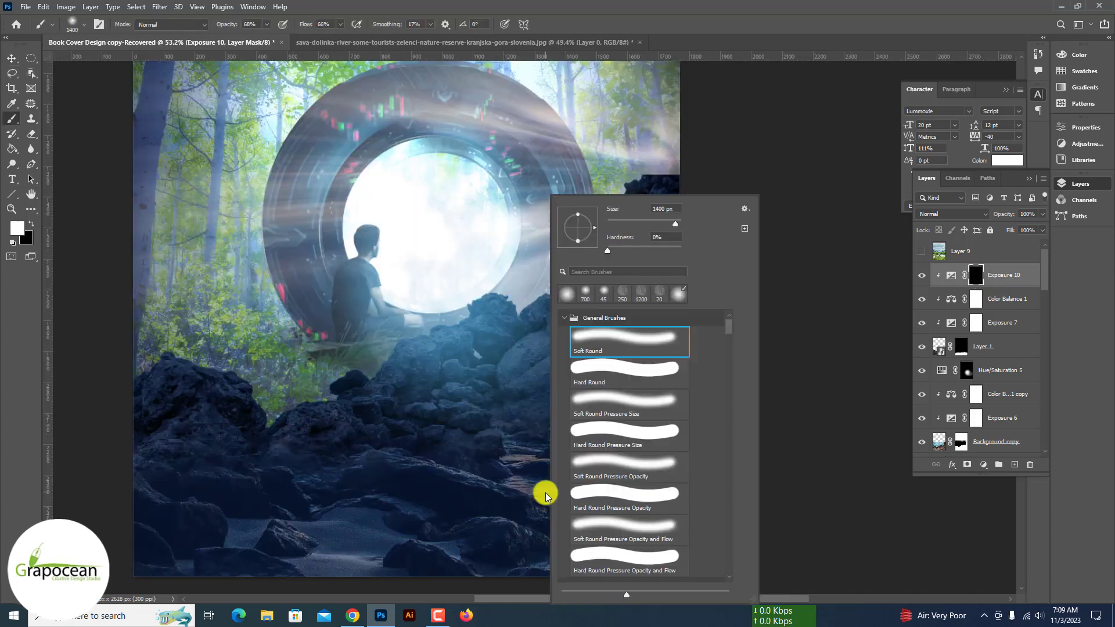
key("Return")
right_click(571, 479)
key("Return")
key("x")
scroll(604, 511, "down", 2)
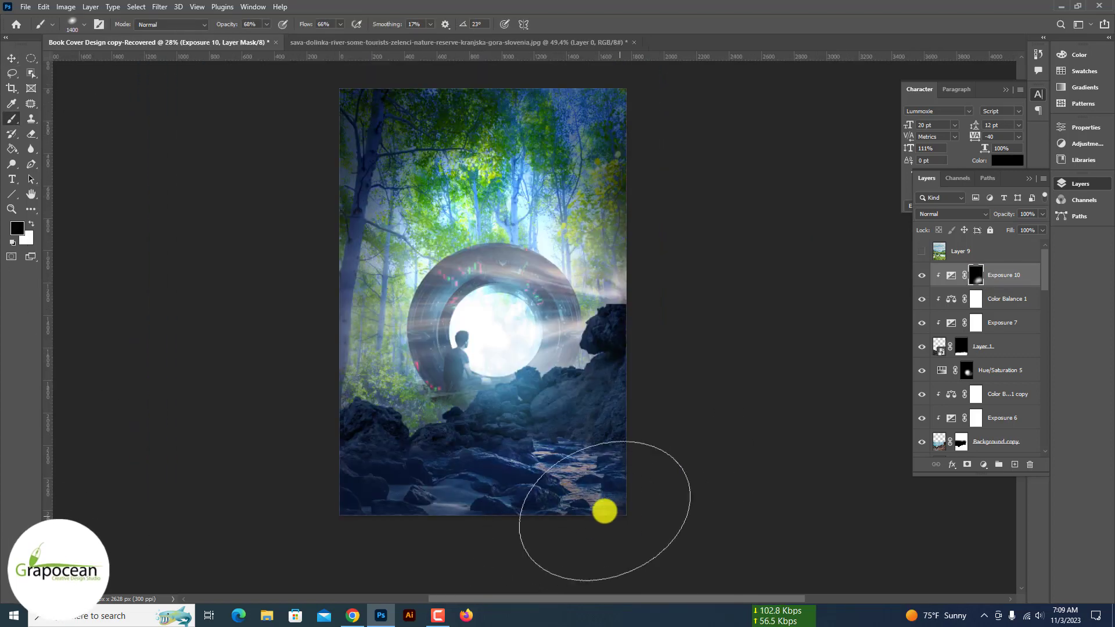
scroll(981, 348, "down", 3)
Resize and rotate Layer 6 copy with a free transform
left_click(958, 444)
right_click(994, 439)
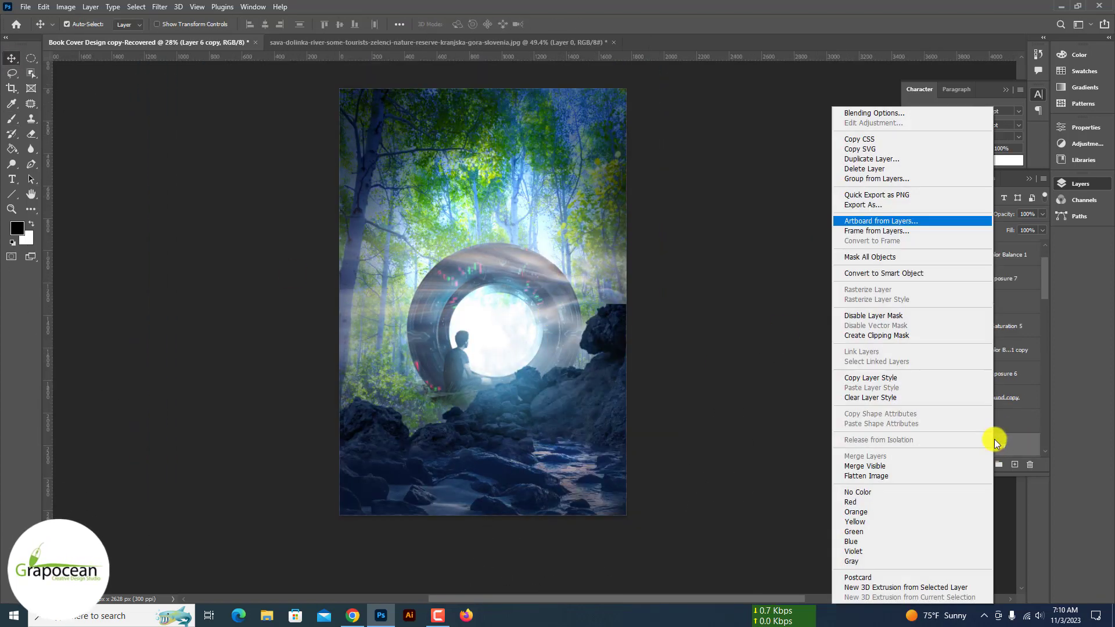
key("Escape")
key("ctrl+t")
key("ctrl+0")
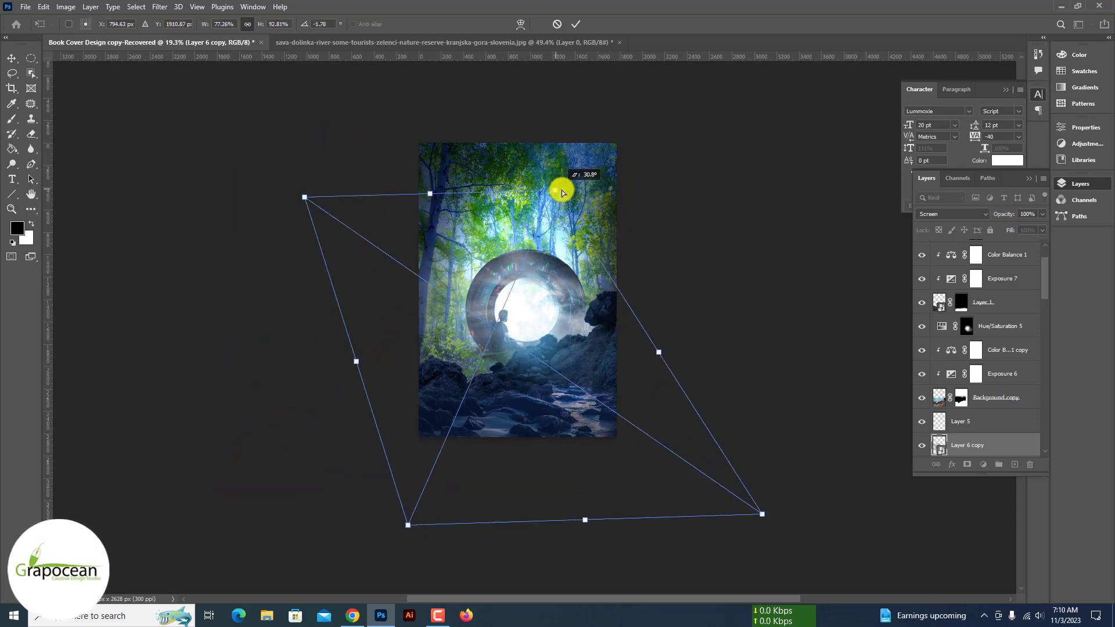
key("Return")
scroll(567, 361, "up", 3)
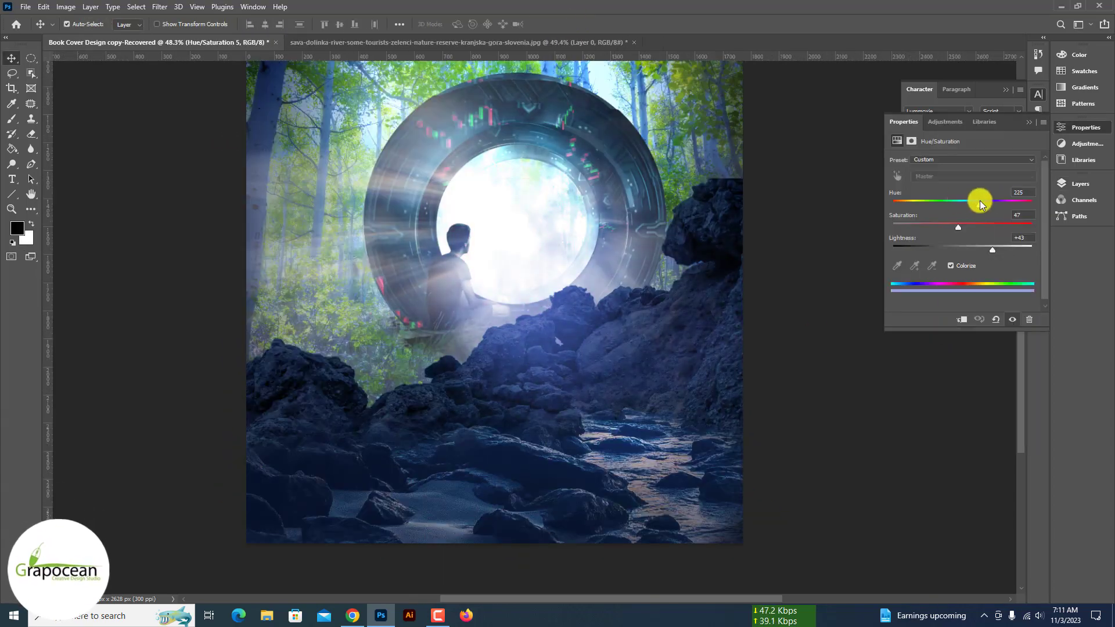
scroll(568, 416, "up", 2)
scroll(704, 430, "down", 2)
scroll(533, 393, "up", 3)
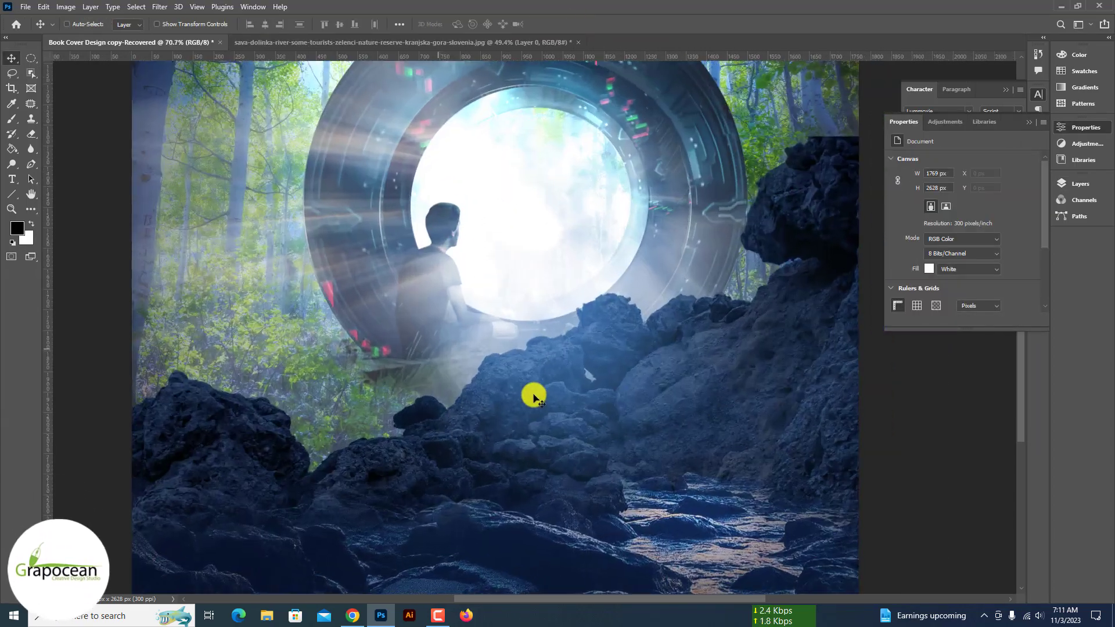
Add a colorized Hue/Saturation 6 layer tinted blue: Hue 207, Saturation 53, Lightness +5
key("F7")
left_click(983, 464)
left_click(1024, 357)
left_click(1096, 185)
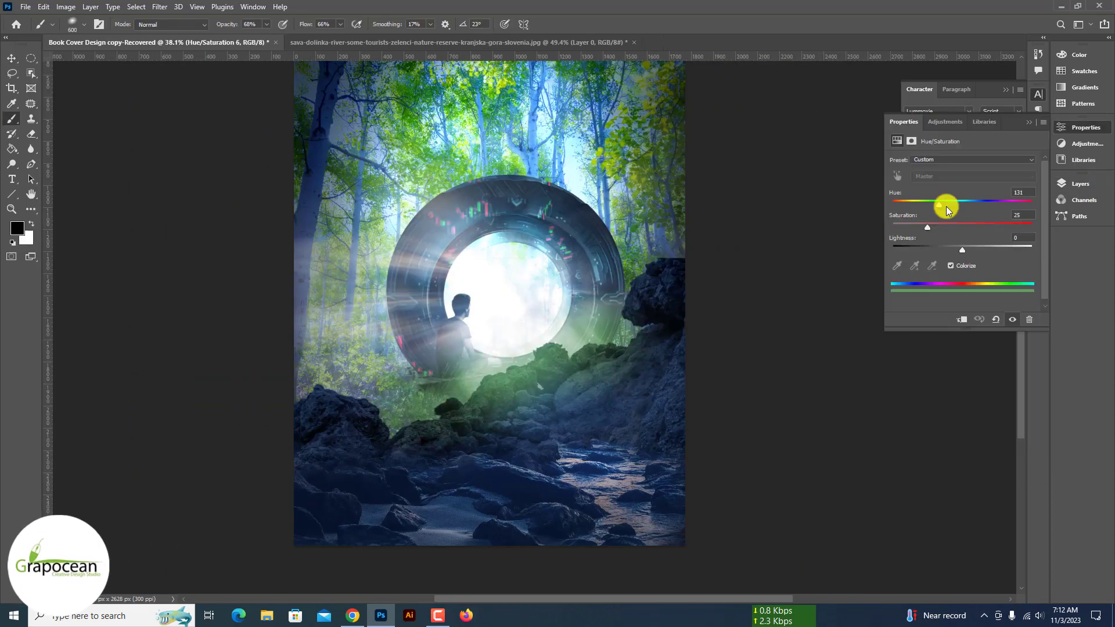
left_click_drag(961, 247, 977, 248)
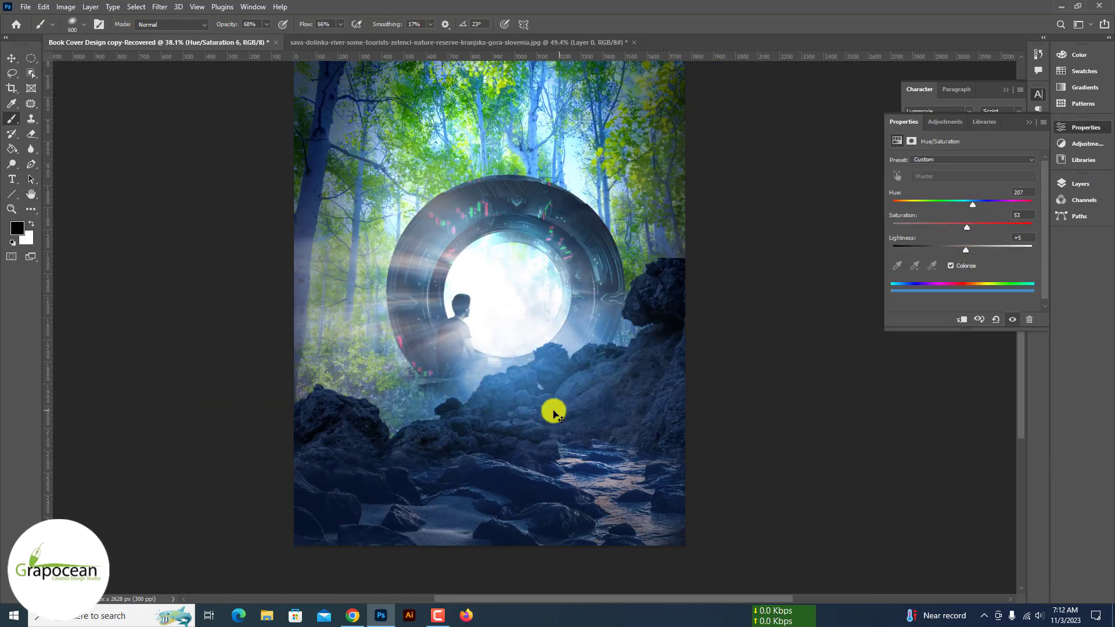
Open the Layer Style settings for the portal ring layer
left_click(1081, 183)
right_click(995, 398)
left_click(906, 87)
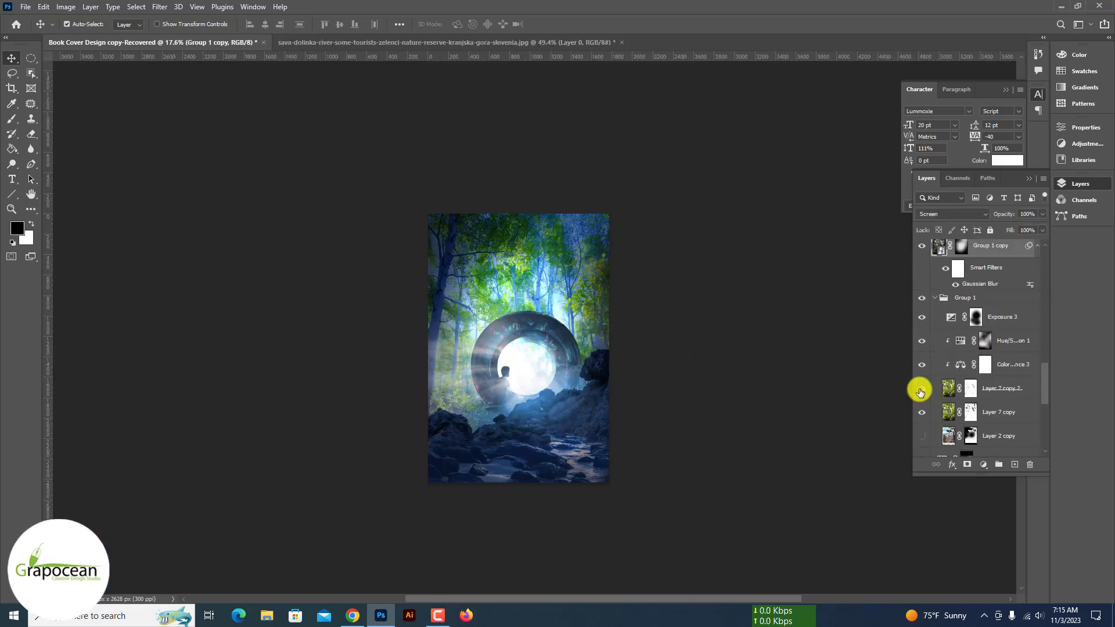
Hide Layer 7 copy 2, add Hue/Saturation 7 at Saturation +12, Lightness −48, and ready a brush
left_click(921, 387)
left_click(983, 465)
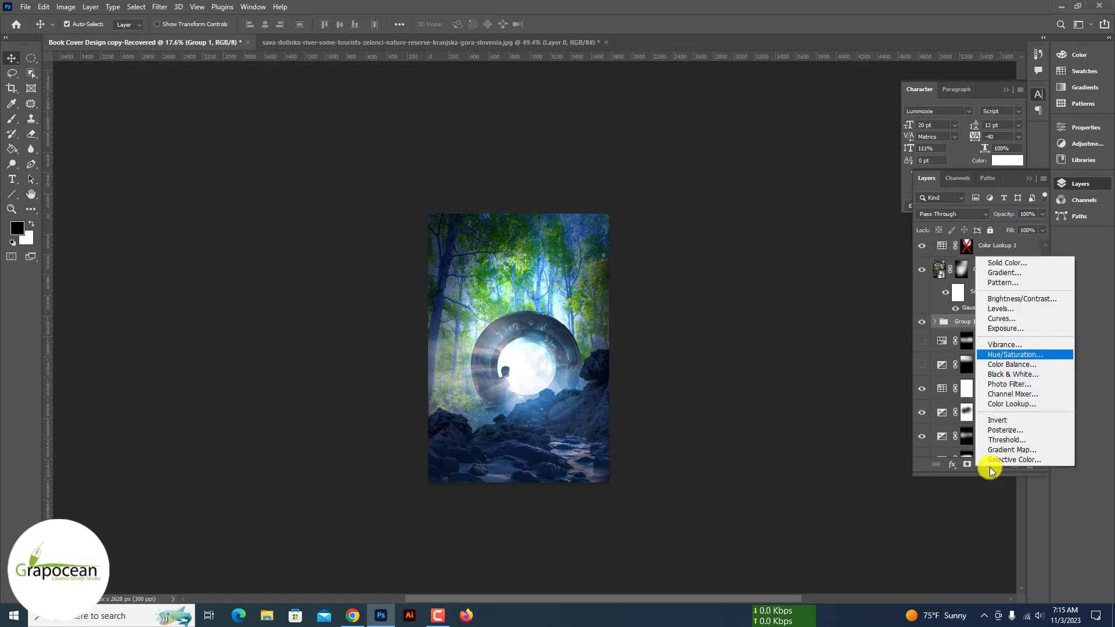
left_click(963, 362)
left_click_drag(962, 224, 974, 228)
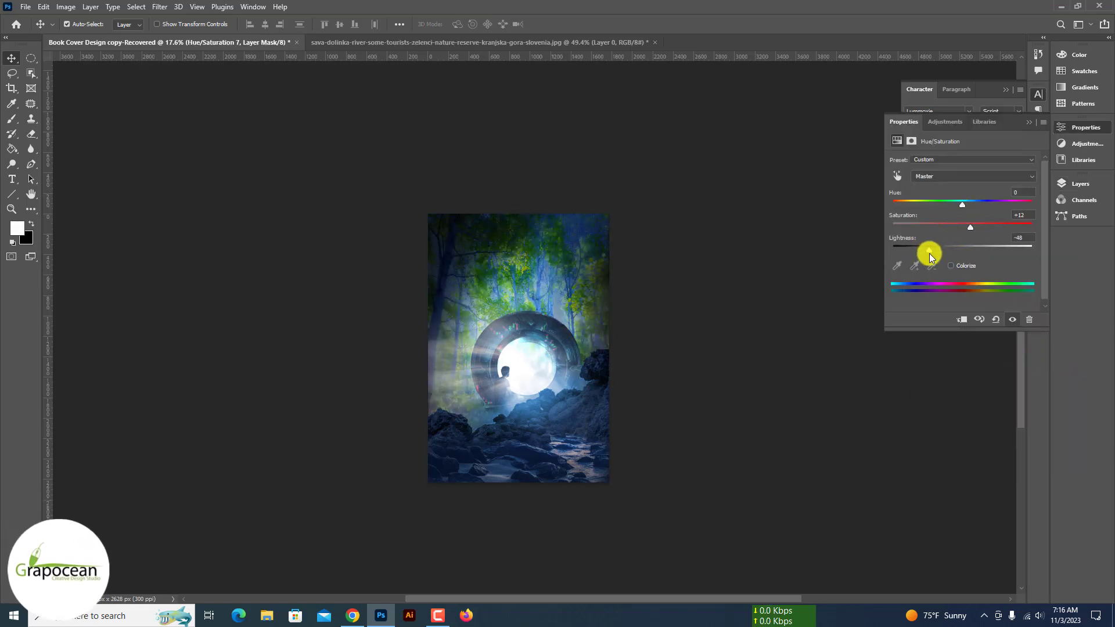
key("b")
right_click(520, 241)
Invert the Hue/Saturation 7 mask to black and toggle Hue/Saturation 3's visibility
key("Escape")
key("x")
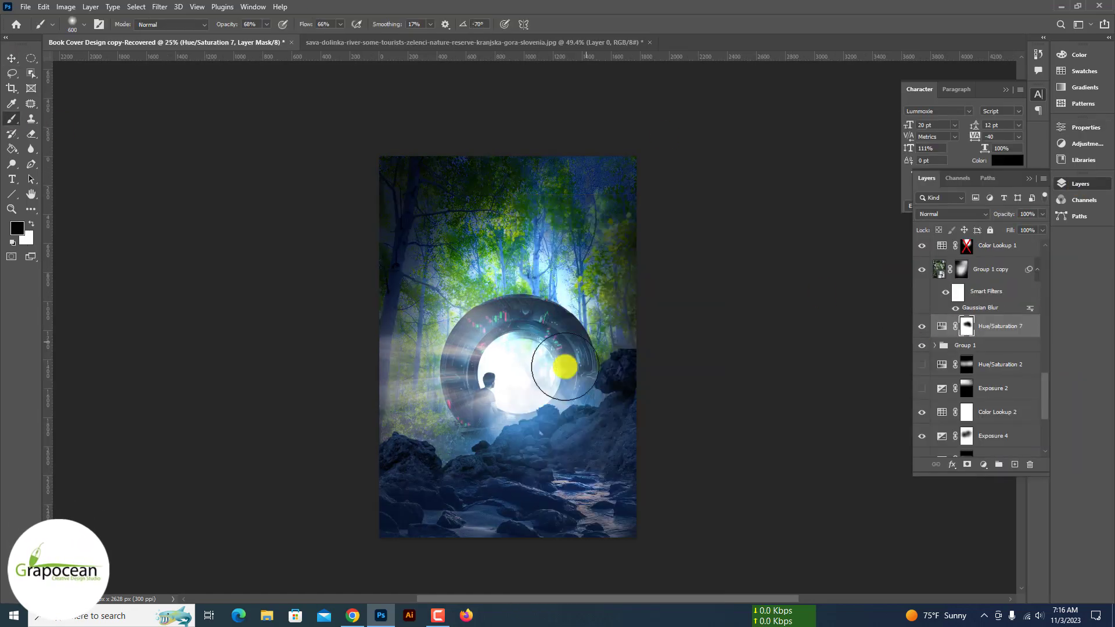
key("ctrl+i")
scroll(523, 354, "up", 3)
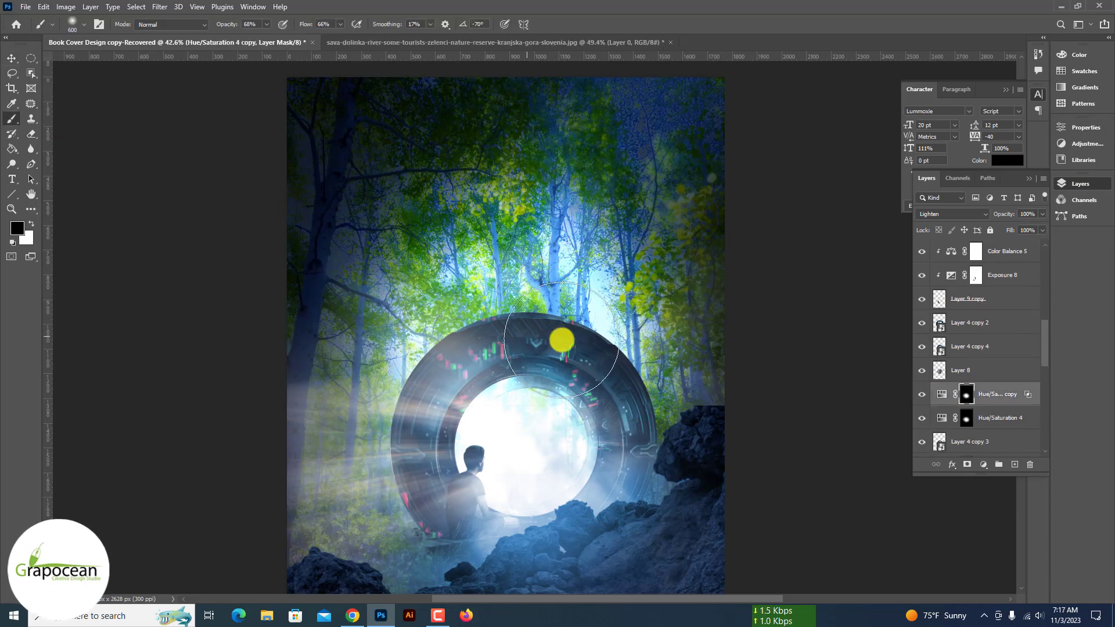
scroll(352, 542, "down", 5)
scroll(543, 325, "up", 2)
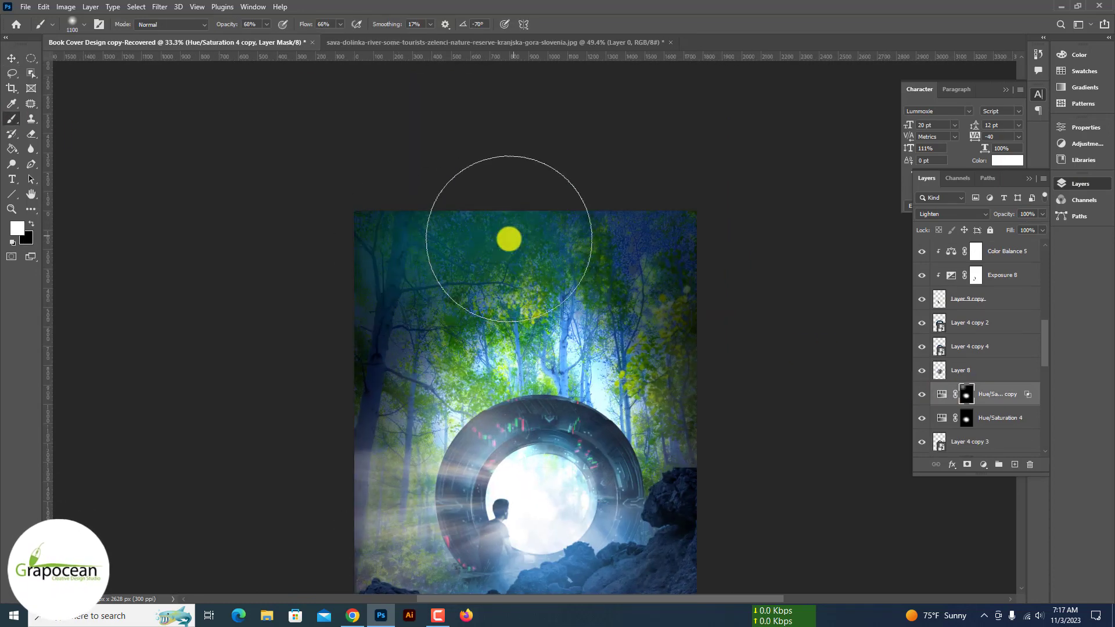
scroll(920, 395, "up", 3)
left_click(921, 323)
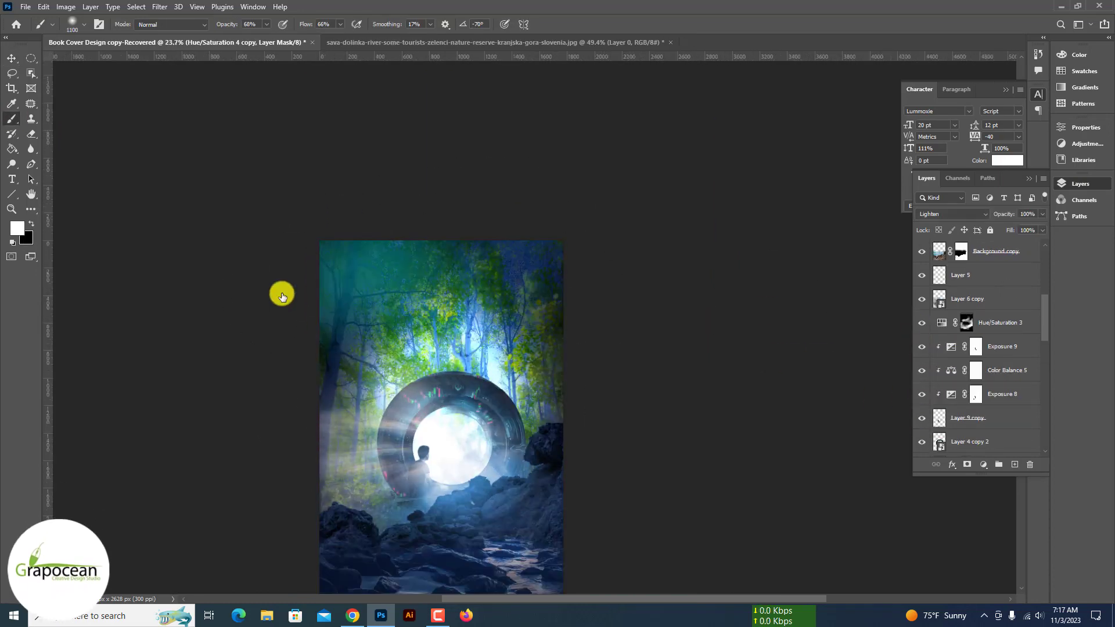
scroll(920, 371, "down", 2)
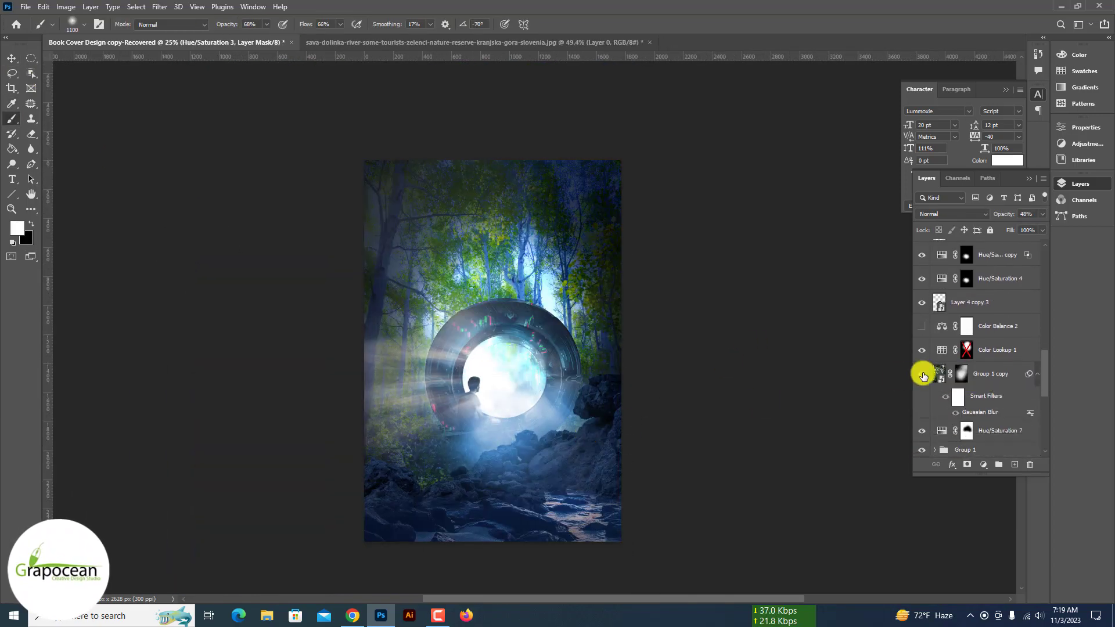
Turn on Group 1 copy, review its blending mode, and show Hue/Saturation 3 again
left_click(923, 376)
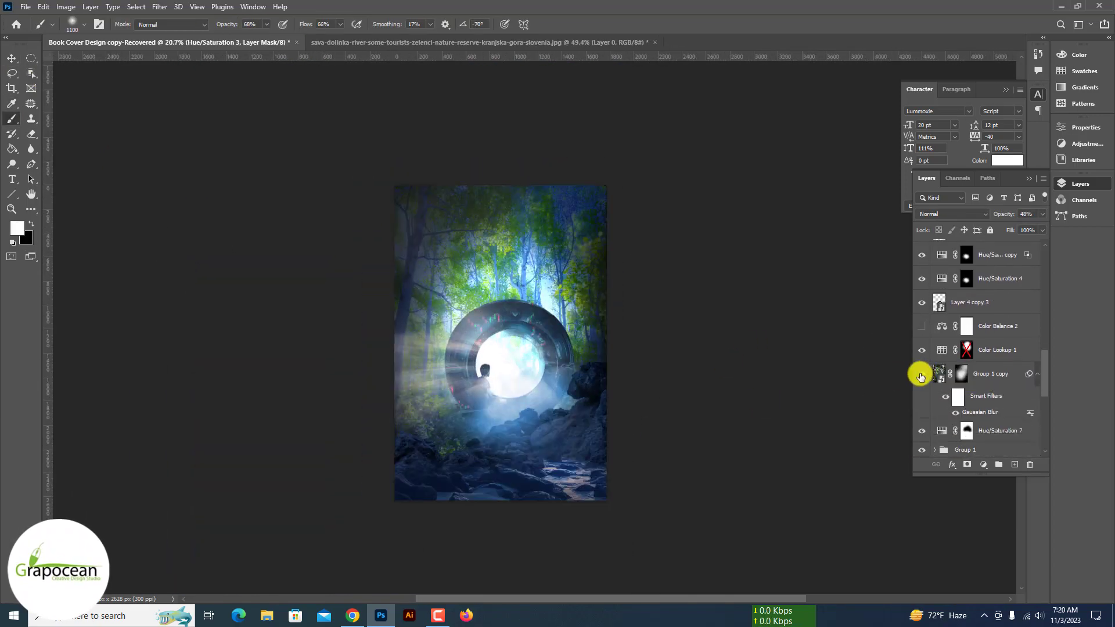
right_click(960, 373)
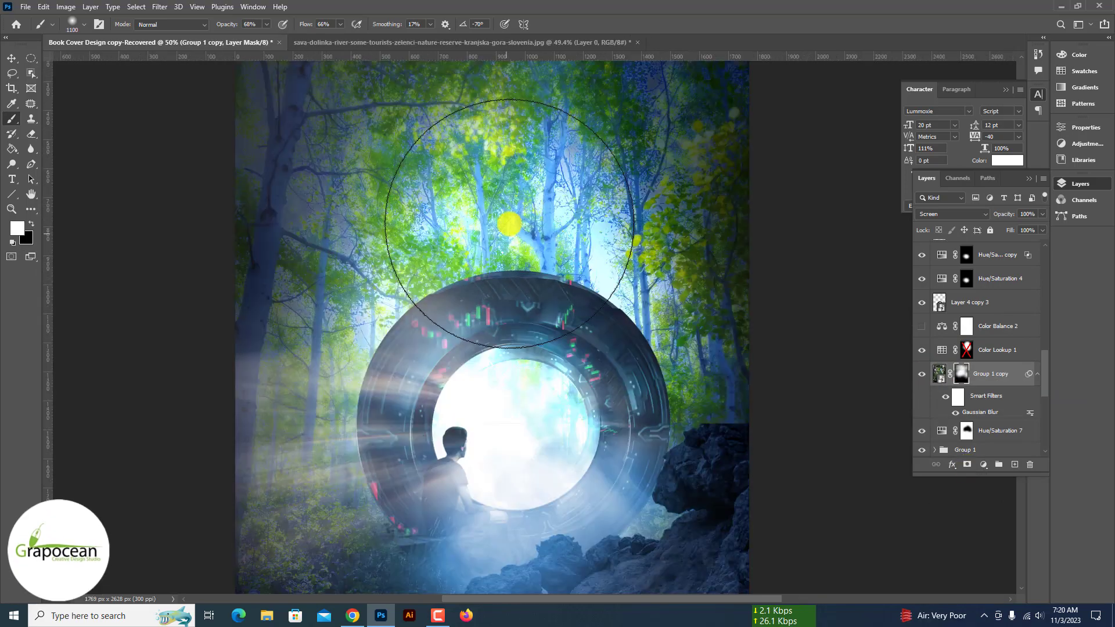
left_click(947, 215)
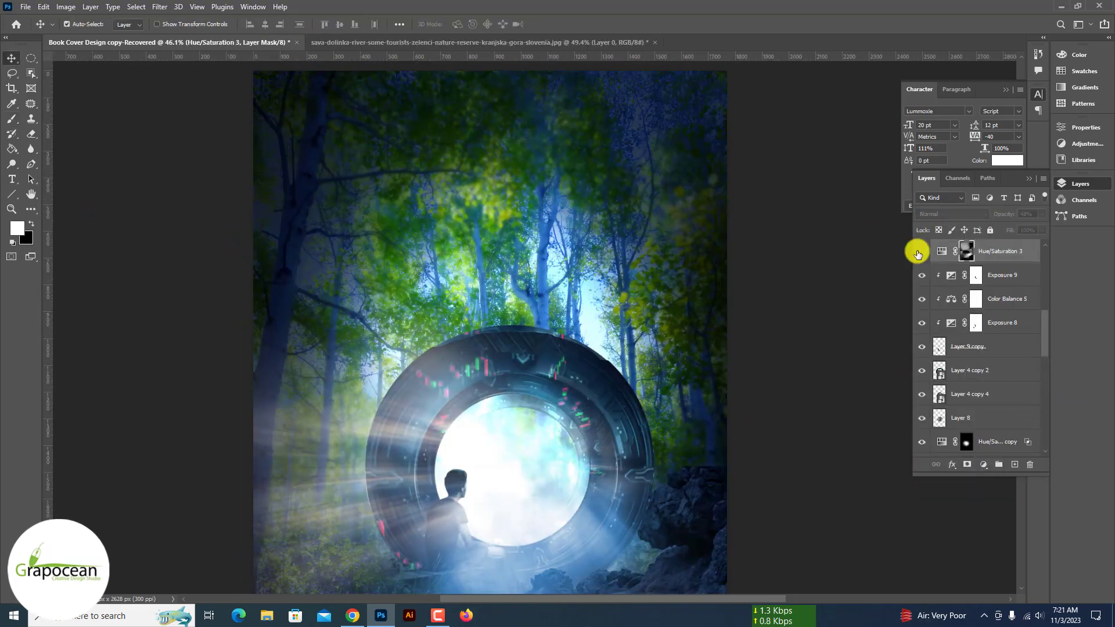
left_click(921, 251)
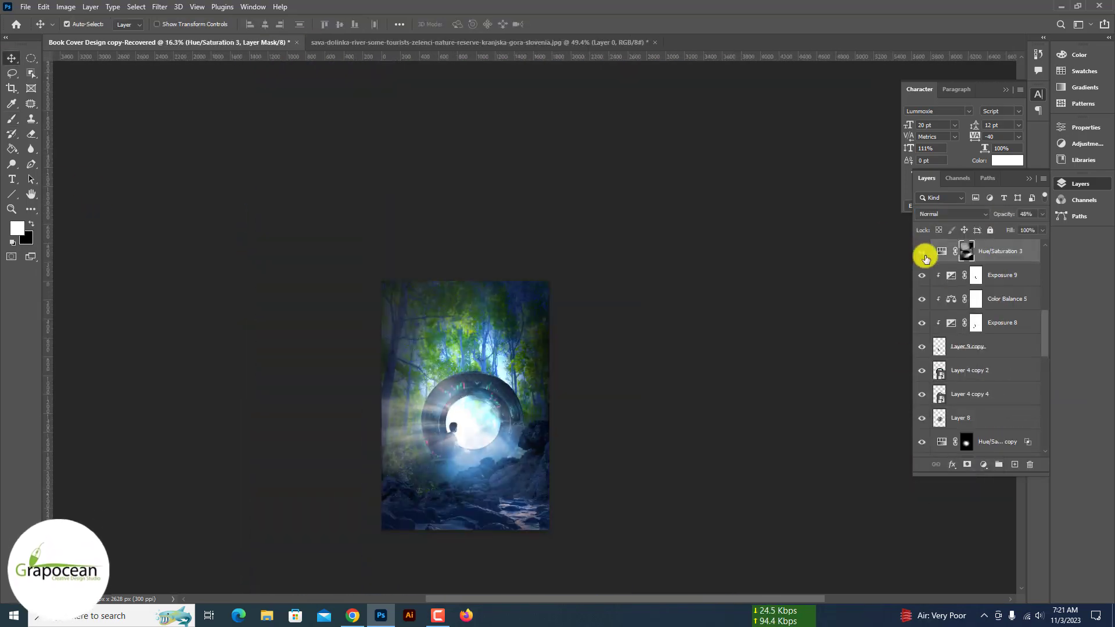
scroll(424, 496, "up", 3)
scroll(411, 498, "down", 3)
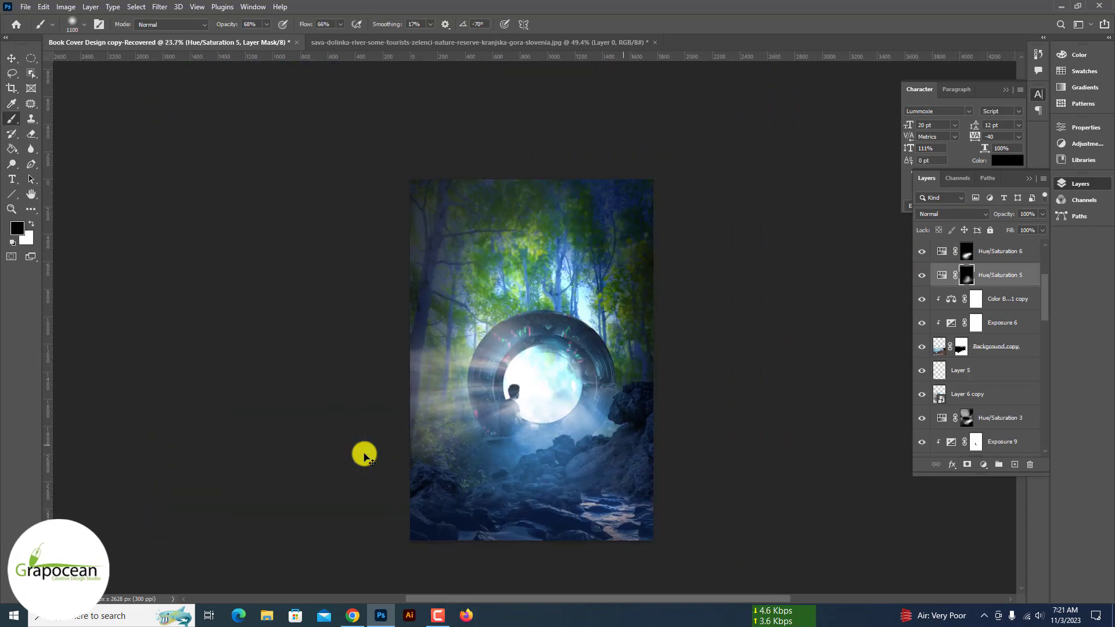
scroll(530, 429, "up", 4)
key("v")
key("x")
scroll(989, 374, "down", 3)
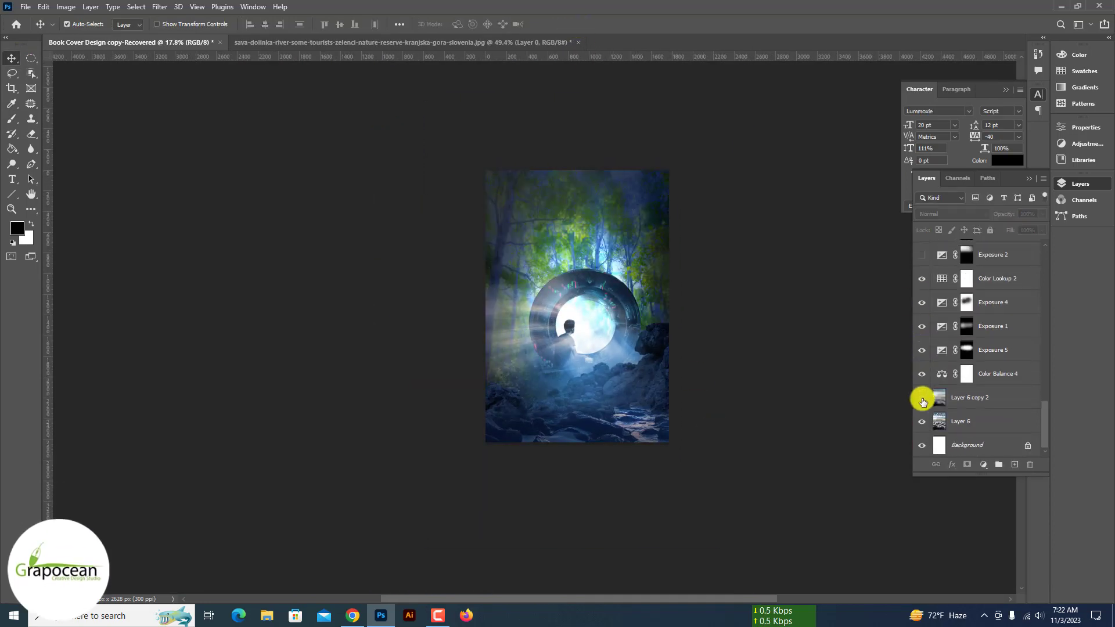
Add a Color Lookup adjustment using Moonlight.3DL for a bluer tone
left_click(987, 462)
left_click(998, 375)
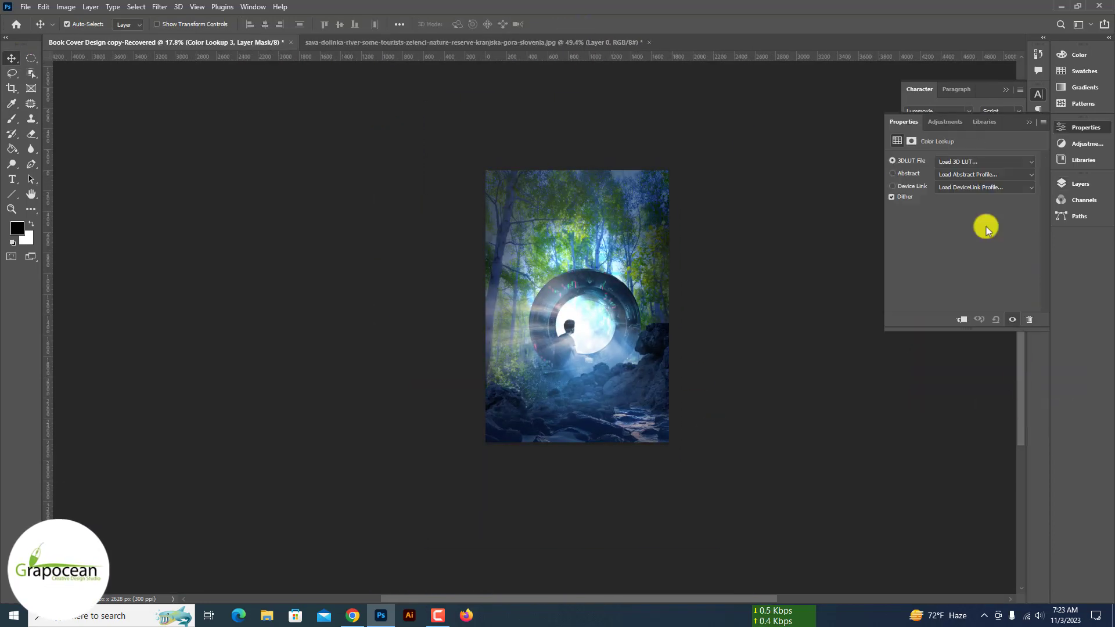
left_click(959, 361)
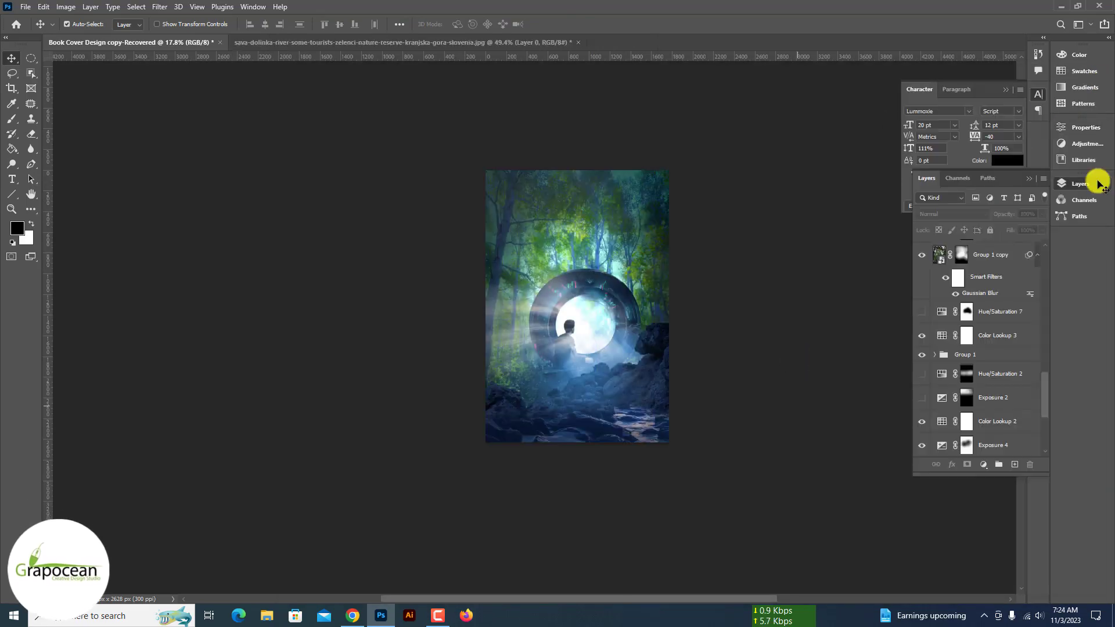
Move the portal ring and rotate it about 35 degrees
mouse_move(511, 178)
left_mouse_down()
mouse_move(522, 241)
mouse_move(565, 286)
left_mouse_up()
key("ctrl+t")
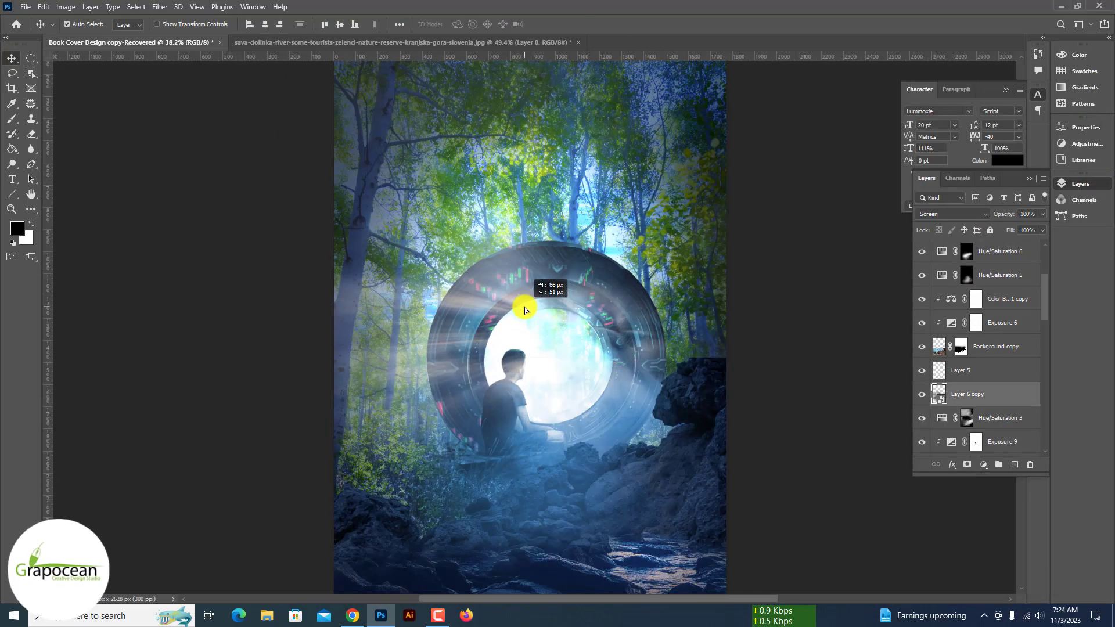
left_click_drag(749, 325, 745, 437)
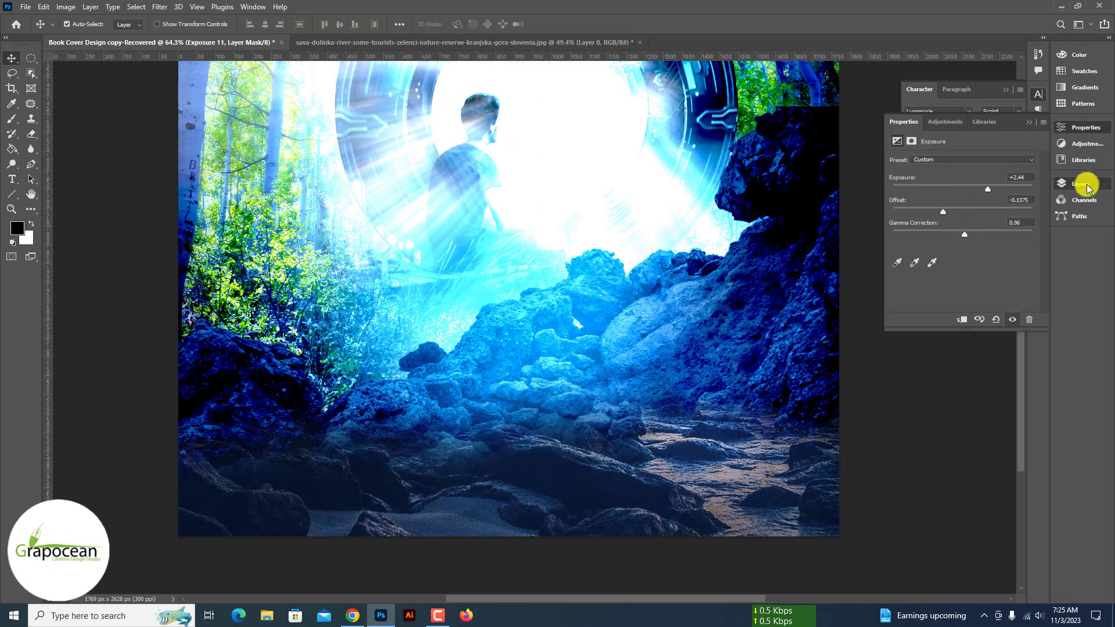
Add Exposure 11 clipped to the layer below, then a second Exposure 12 layer
left_click(1086, 188)
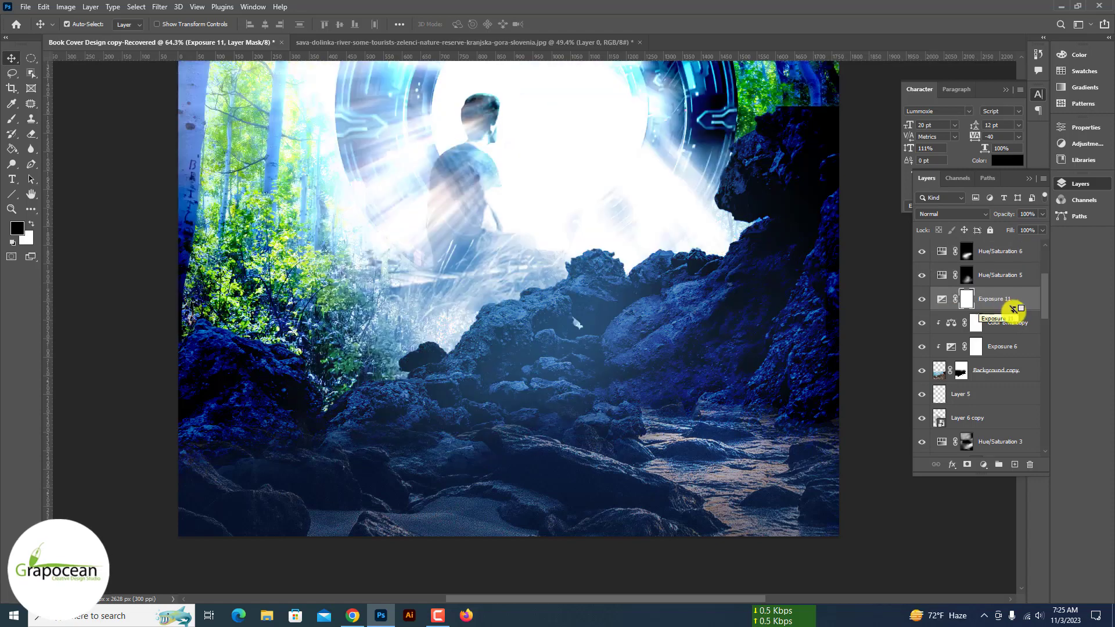
key("ctrl+alt+g")
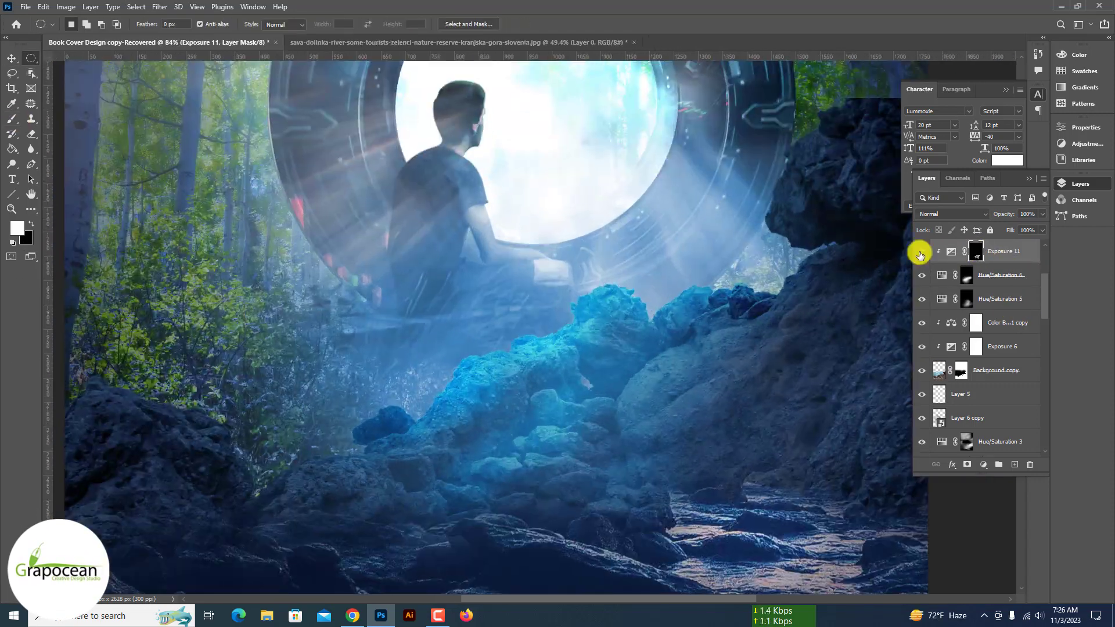
left_click(982, 464)
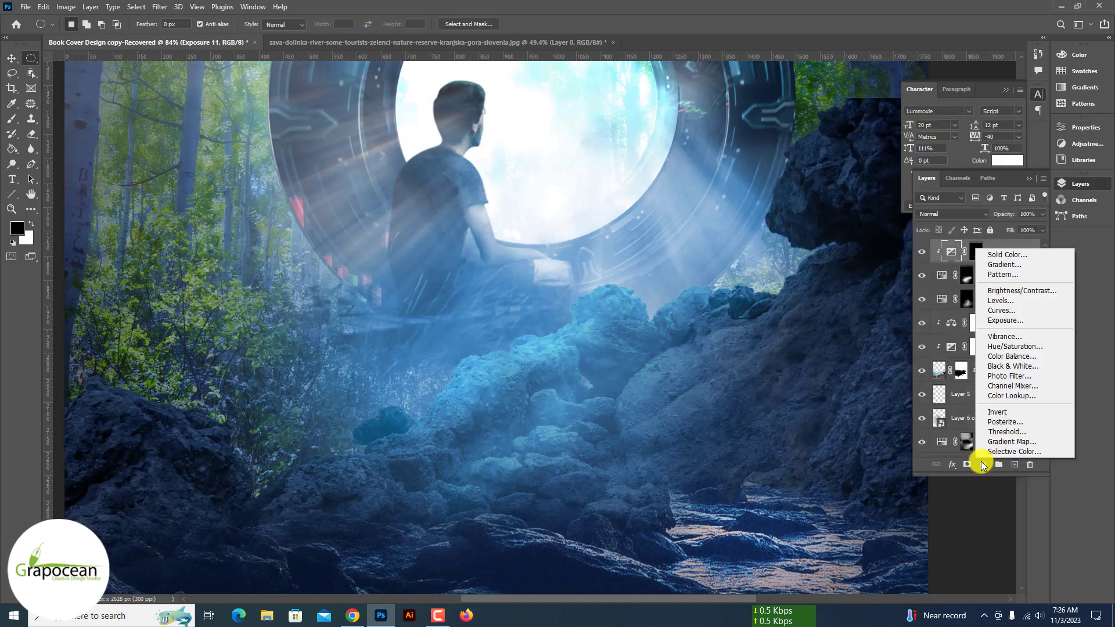
left_click(1005, 320)
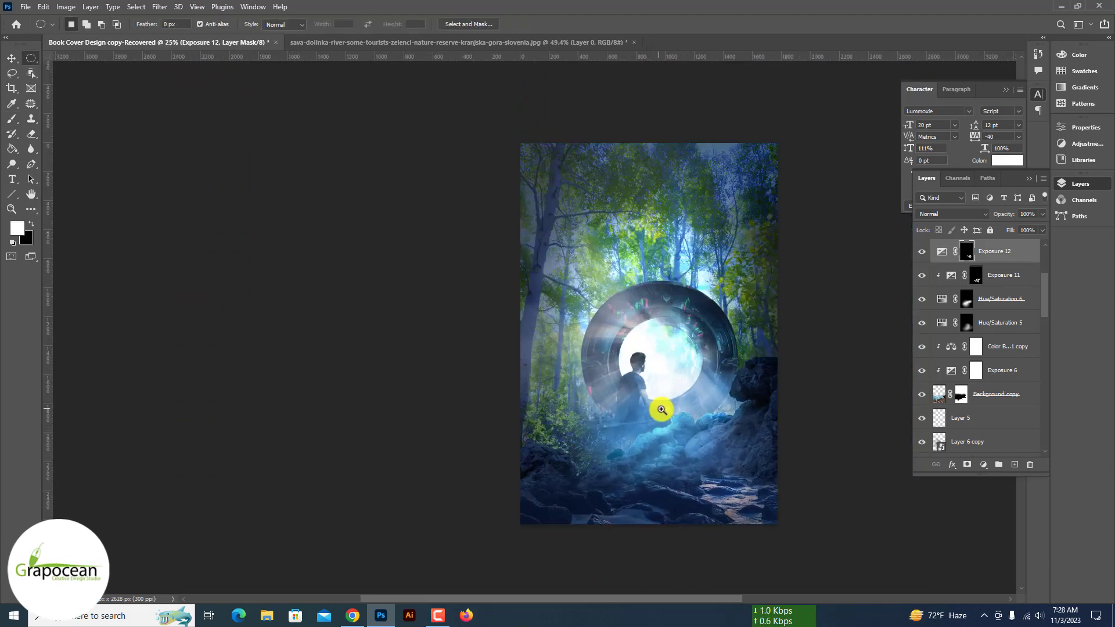
Add an Exposure 13 adjustment above Group 1 and adjust its brightness
scroll(836, 319, "down", 3)
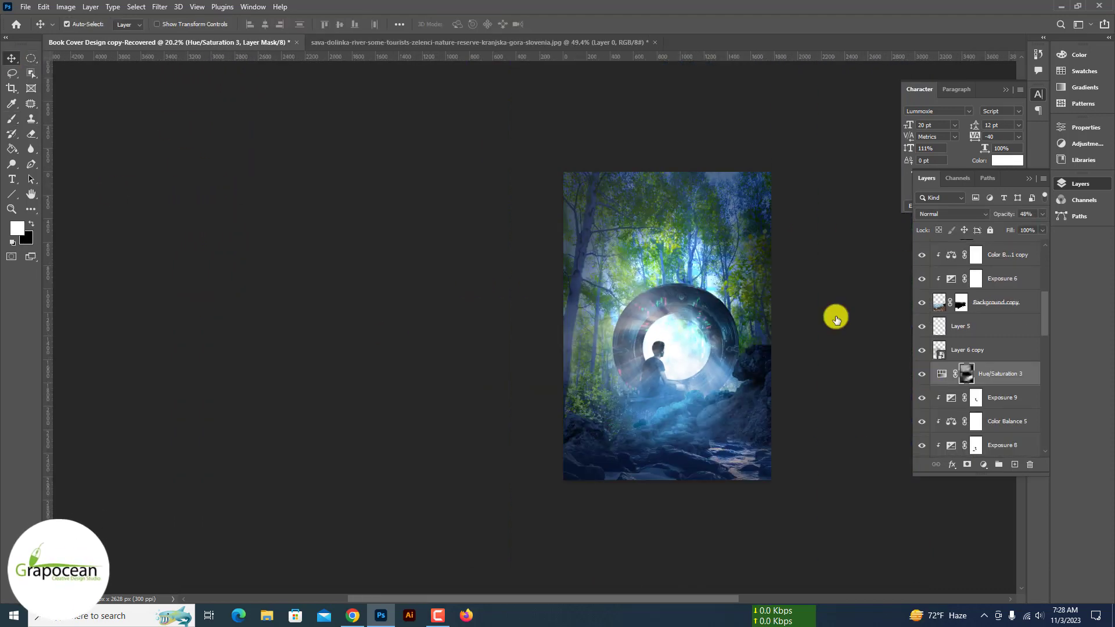
left_click(952, 214)
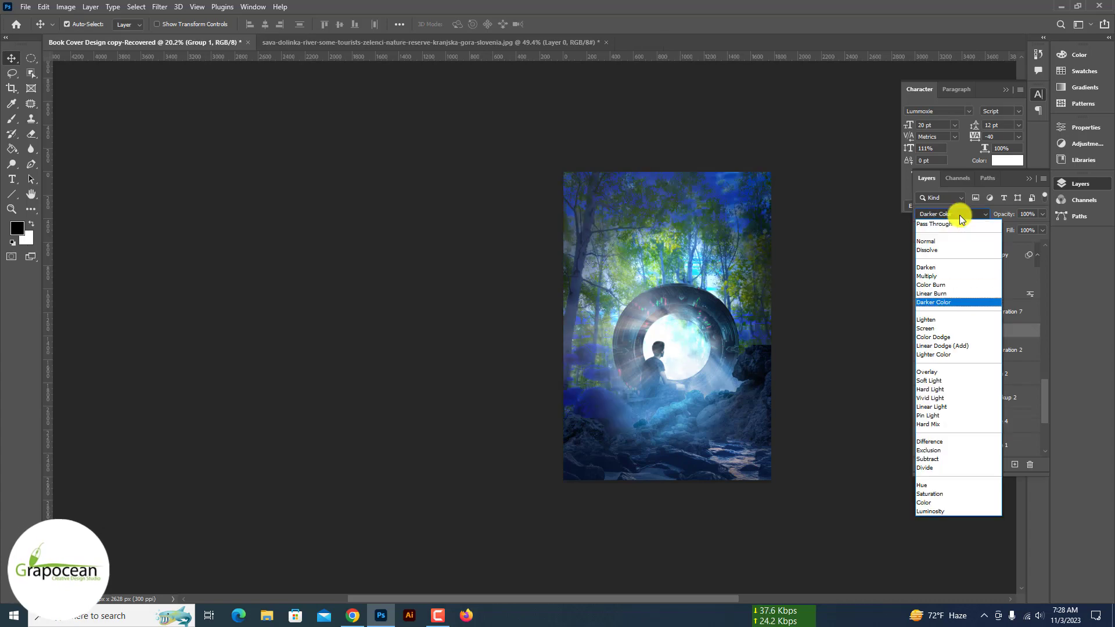
left_click(983, 464)
left_click(999, 290)
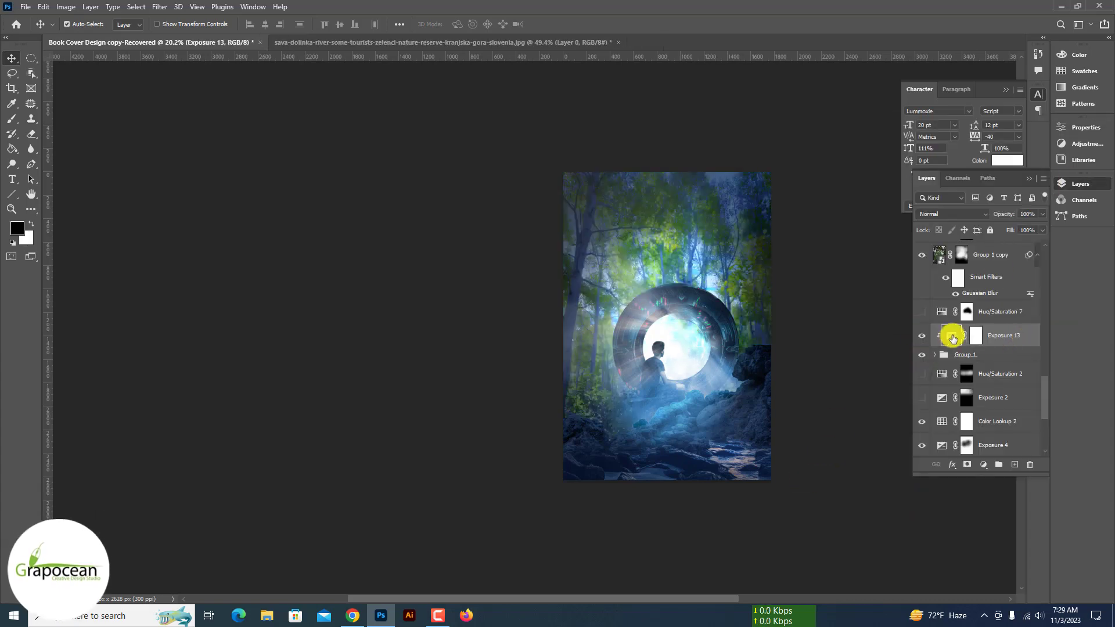
double_click(952, 339)
left_click_drag(959, 229, 973, 233)
Show the Layer 7 copy 2 foliage layer and paint its mask, swapping brush colours
scroll(769, 456, "up", 2)
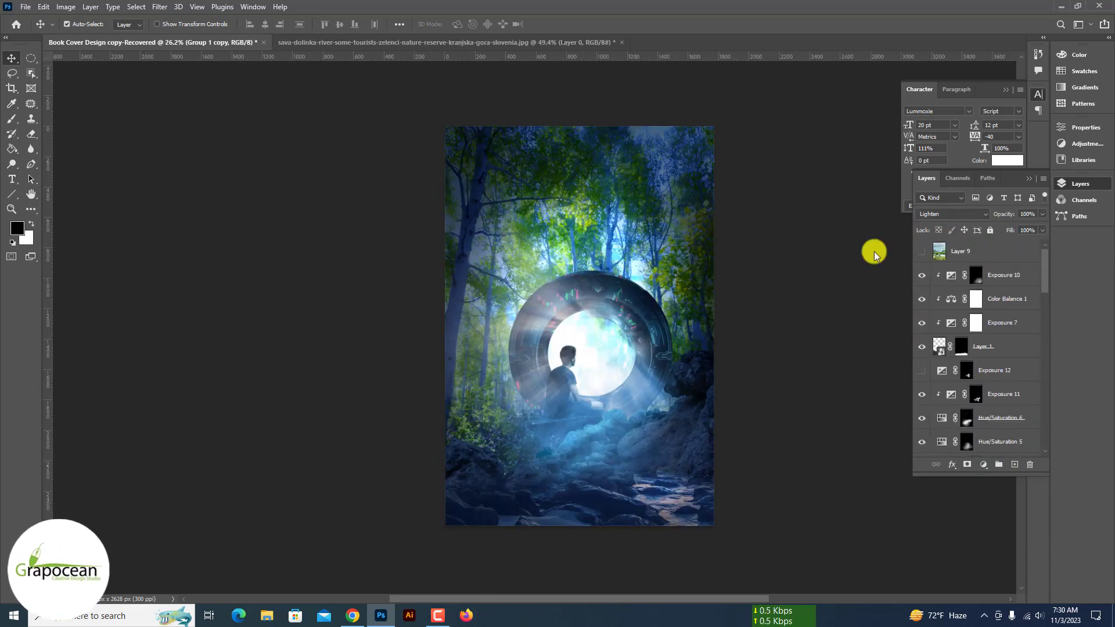
scroll(920, 250, "down", 5)
scroll(921, 250, "down", 5)
left_click(922, 374)
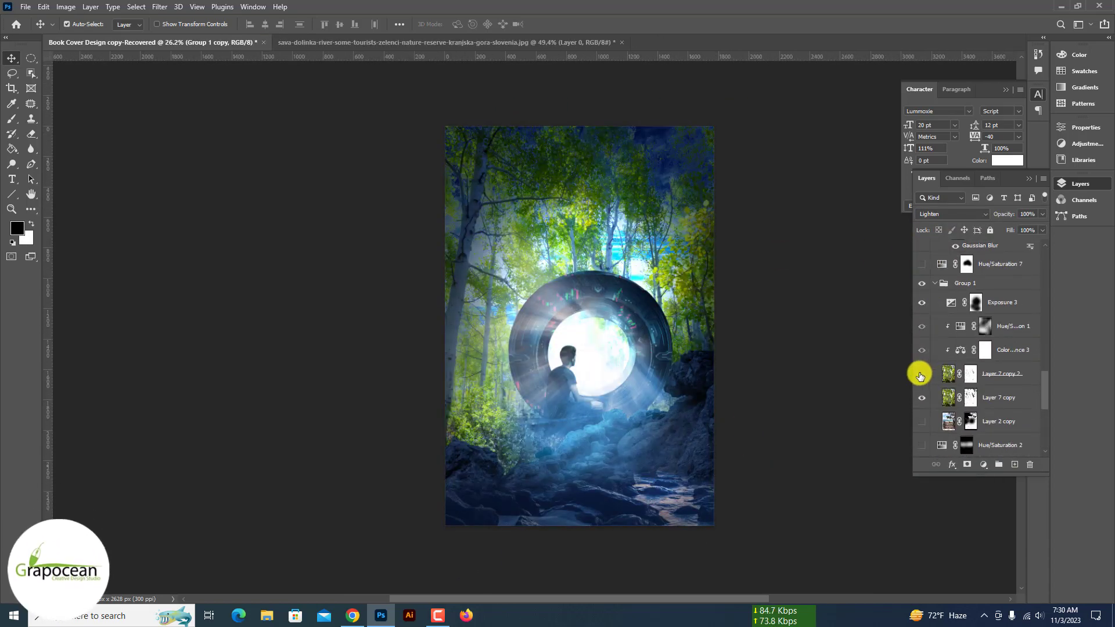
left_click(970, 373)
key("ctrl+i")
left_click(11, 119)
key("x")
scroll(695, 215, "up", 3)
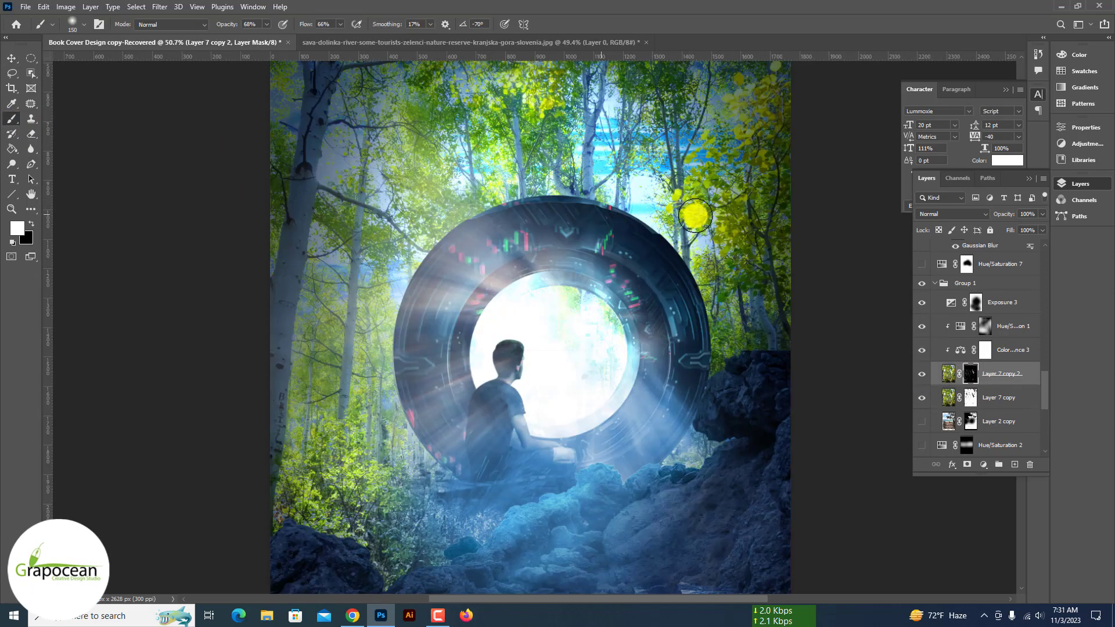
scroll(598, 116, "down", 3)
scroll(702, 436, "down", 2)
key("x")
key("v")
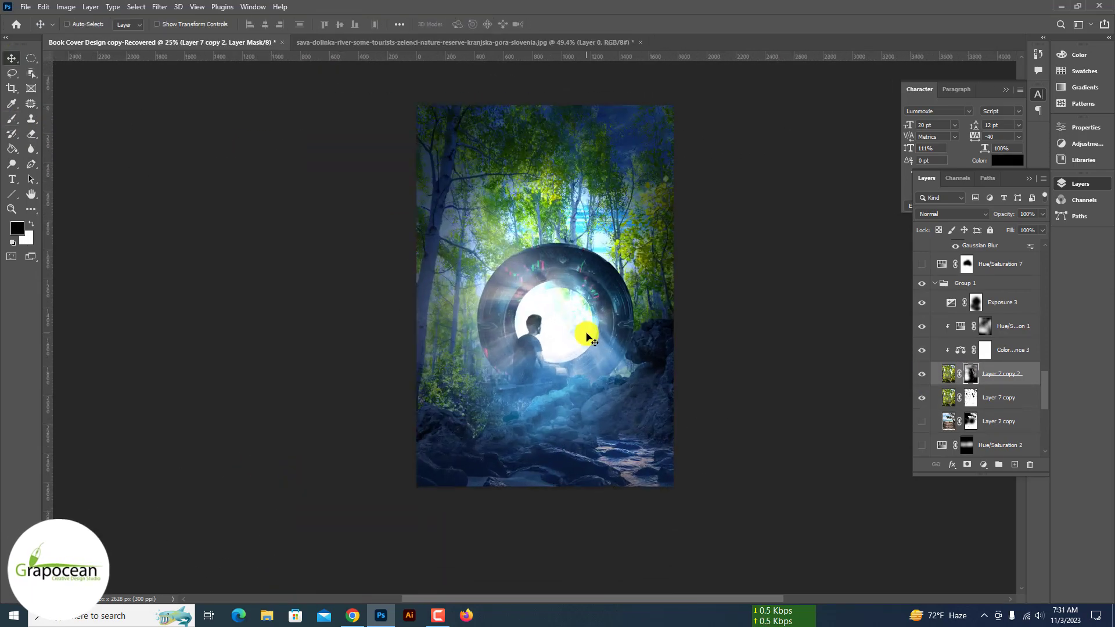
Select Group 1 copy and Hue/Saturation 6, then switch Hue/Saturation 7 on
scroll(587, 337, "up", 1)
left_click(448, 204, "ctrl")
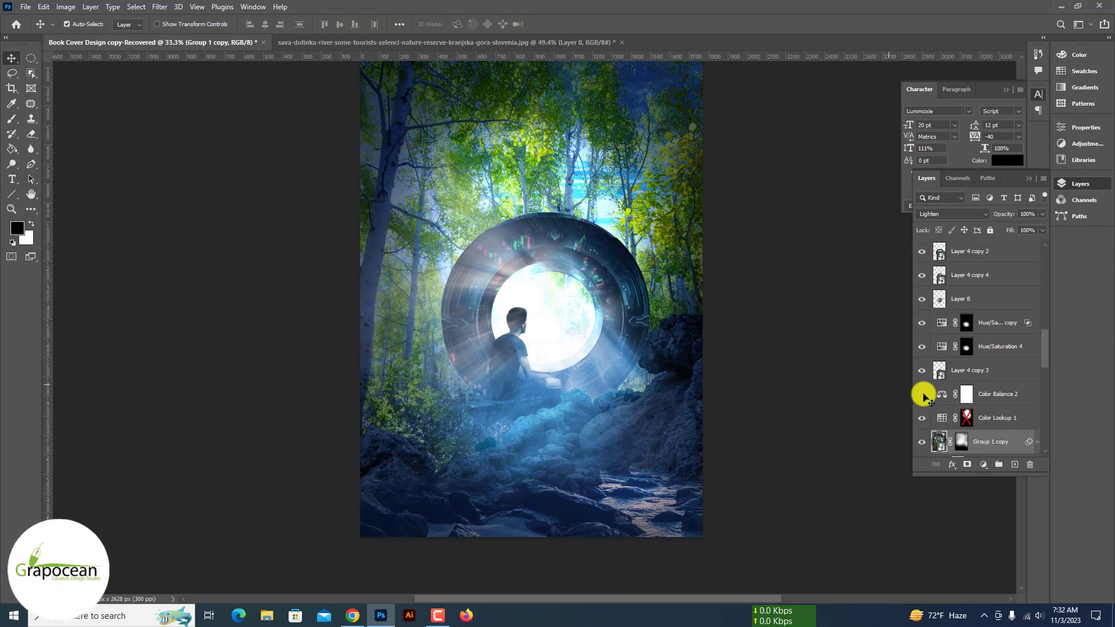
left_click(602, 134)
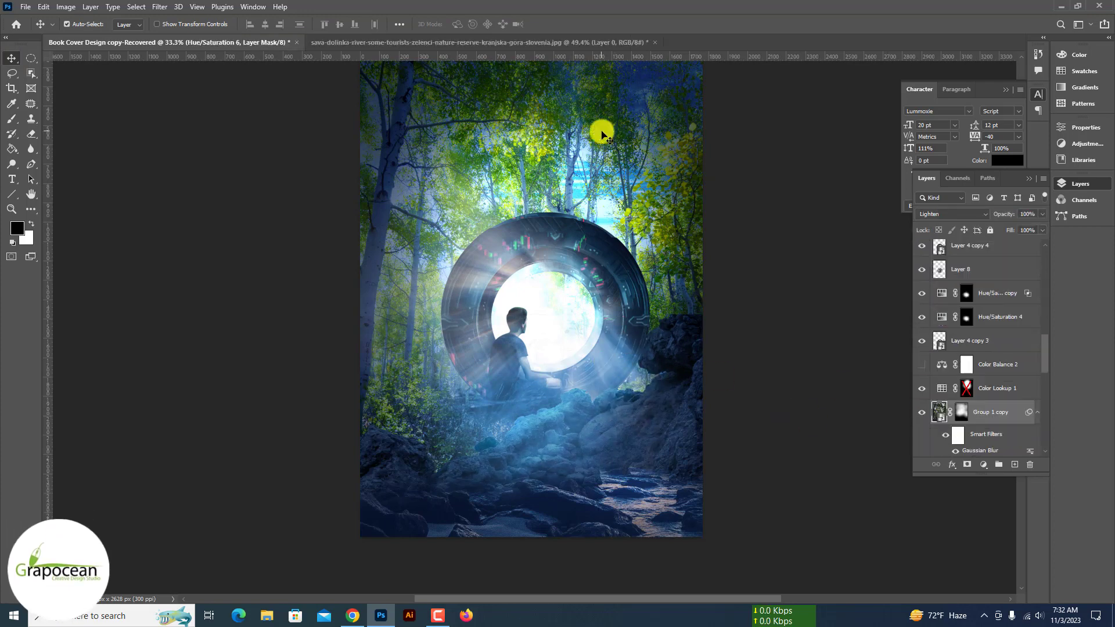
left_click(921, 412)
scroll(737, 475, "down", 1)
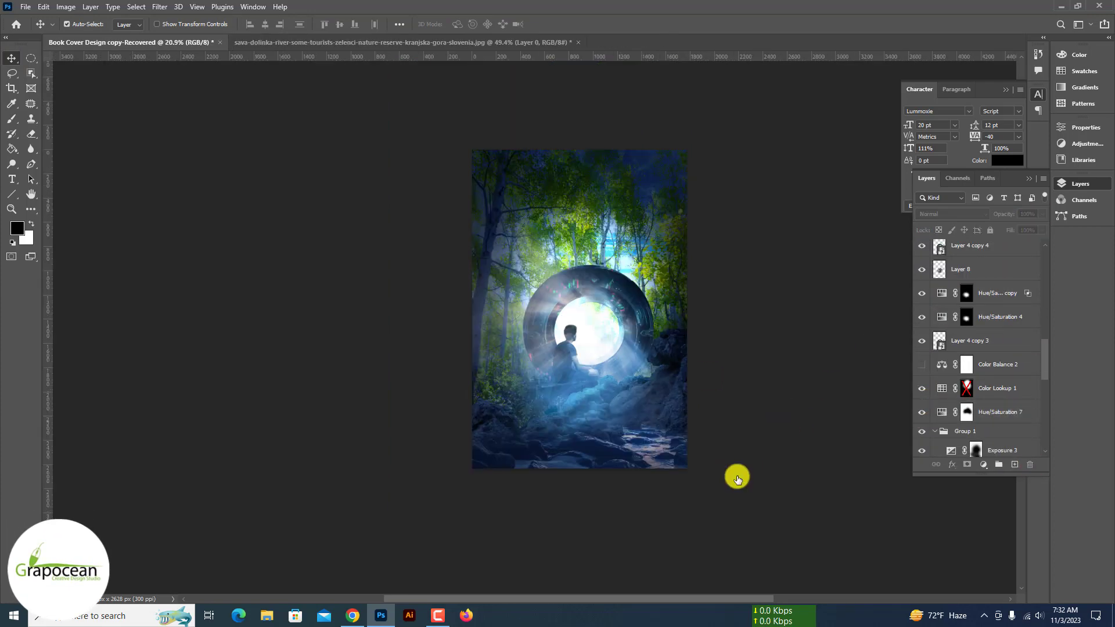
scroll(757, 436, "down", 5)
key("ctrl+0")
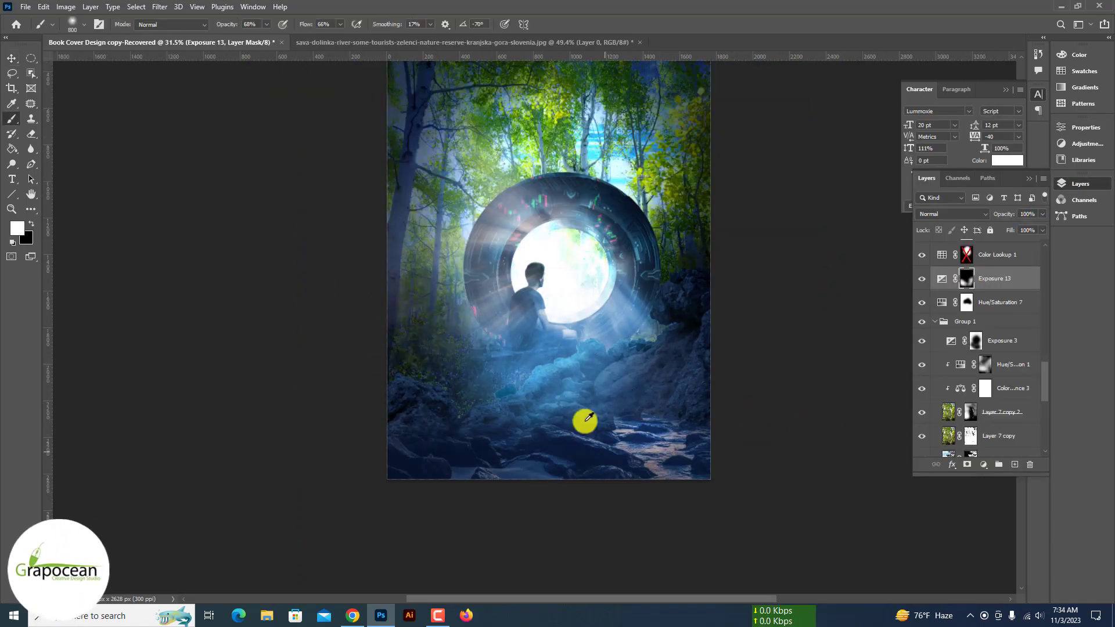
Hide two adjustments inside Group 1 and open the Hue/Saturation 3 settings
scroll(584, 423, "up", 3)
left_click_drag(920, 345, 922, 413)
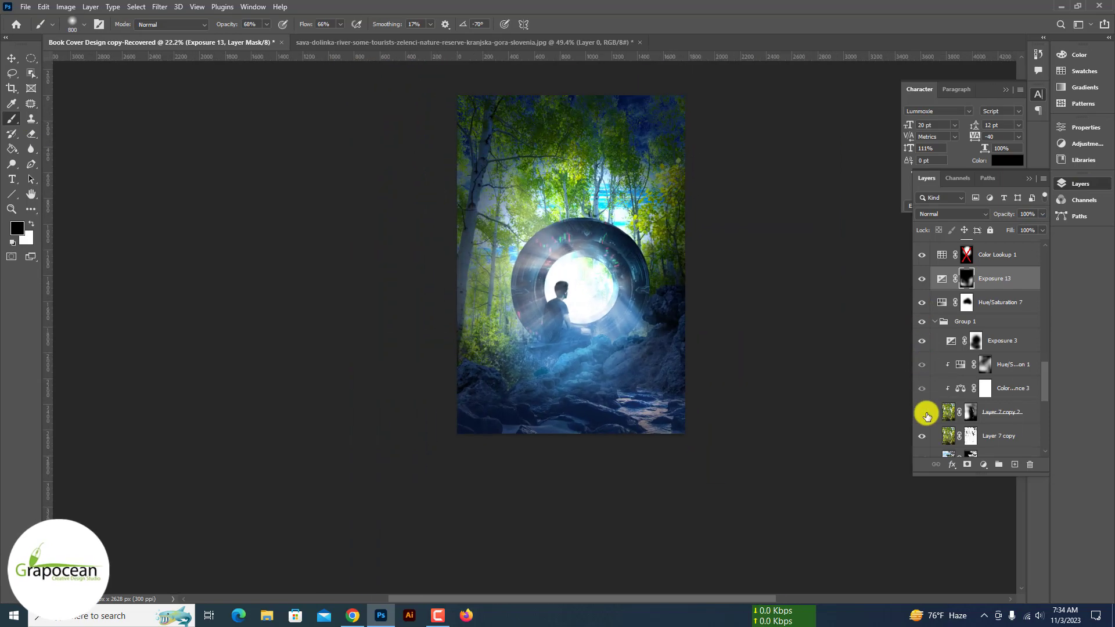
scroll(922, 360, "up", 3)
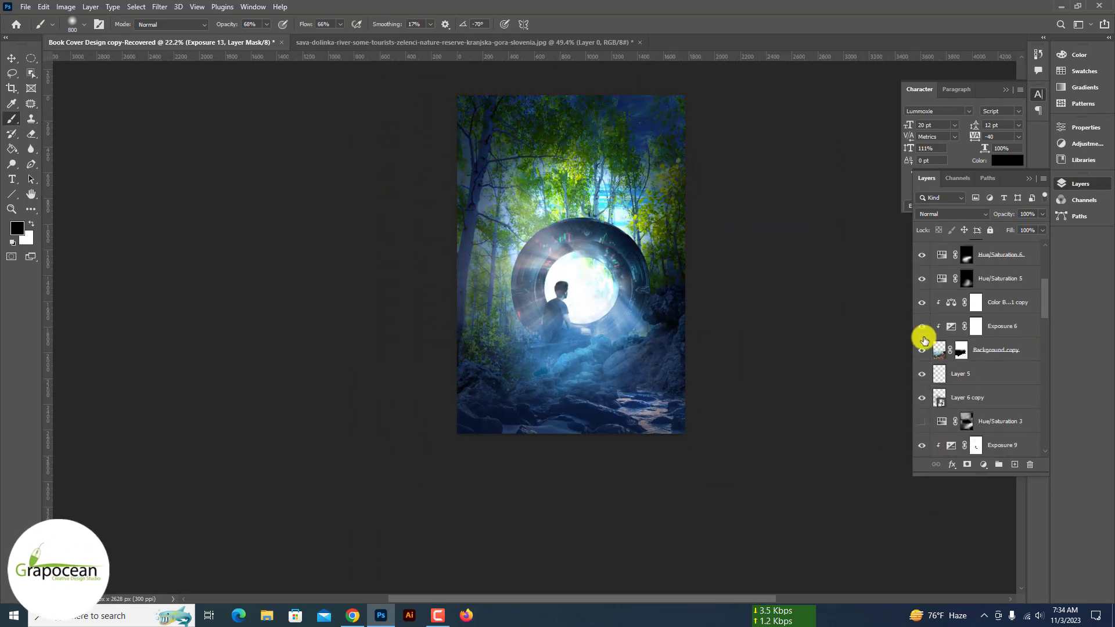
left_click(921, 335)
double_click(941, 351)
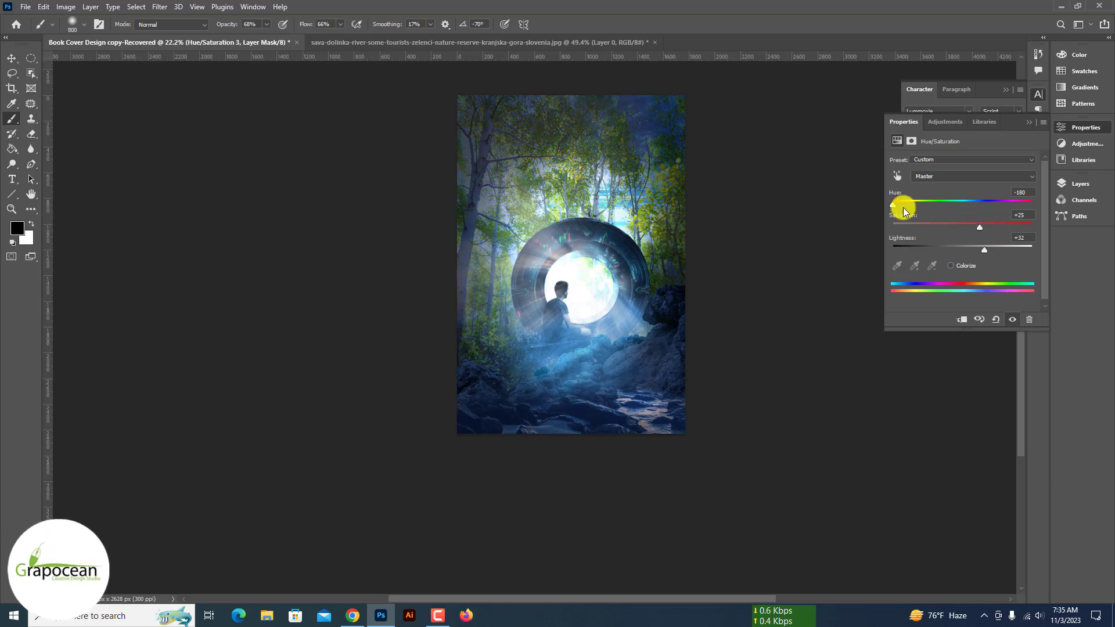
key("ctrl+plus")
key("F7")
Add an Exposure 14 layer darkening the image and paint the portal centre bright again
left_click(989, 465)
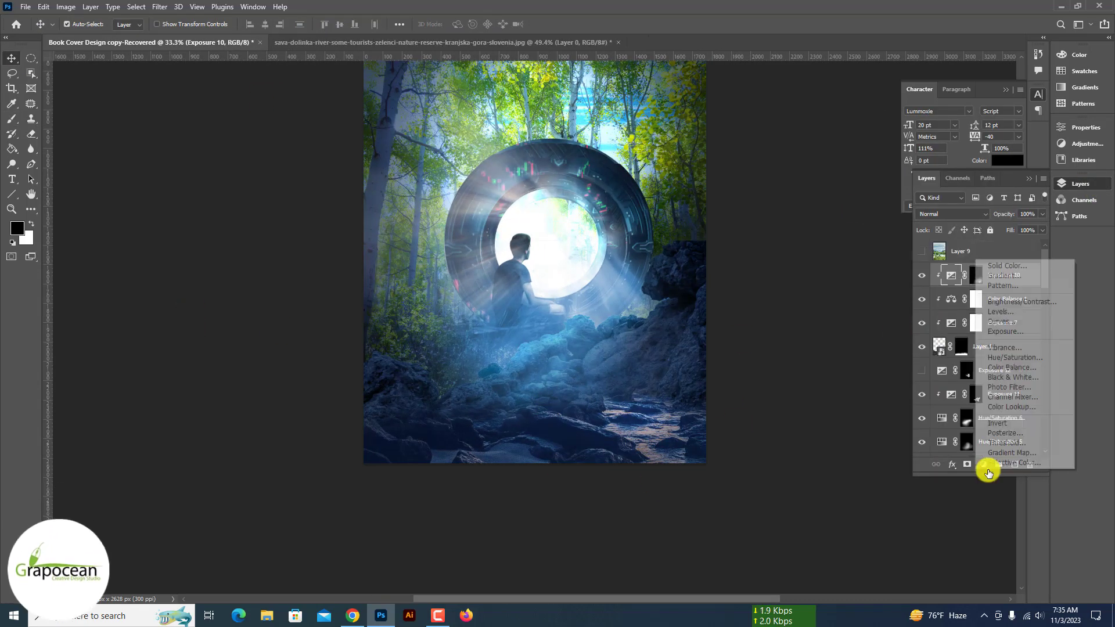
left_click(1005, 331)
key("b")
left_click_drag(545, 255, 565, 351)
key("ctrl+minus")
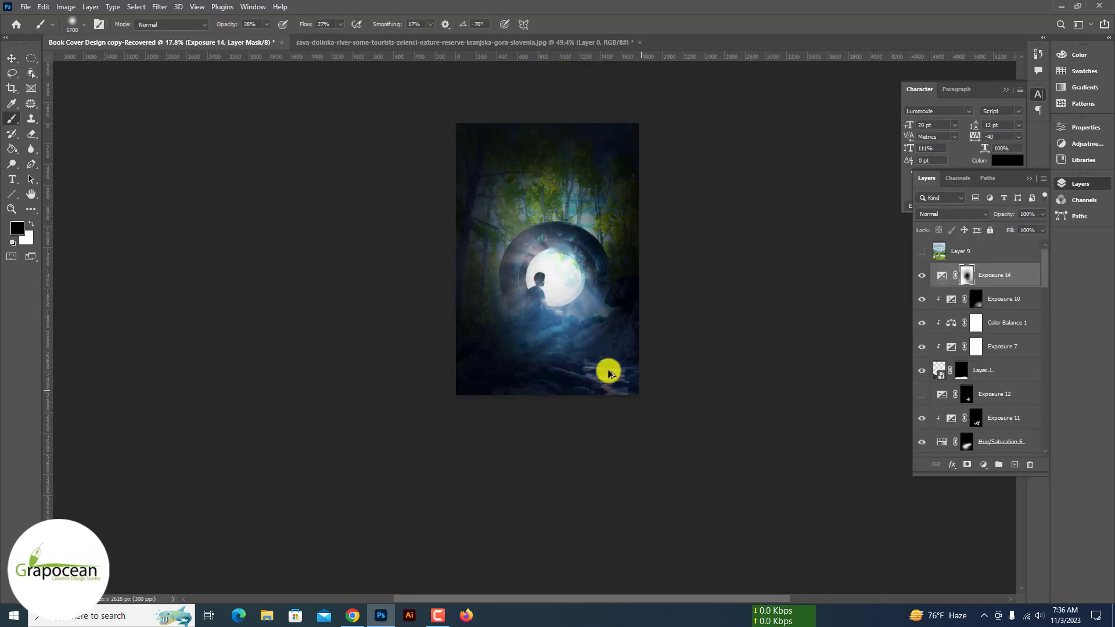
left_click_drag(559, 182, 567, 323)
key("x")
key("z")
left_click(389, 266)
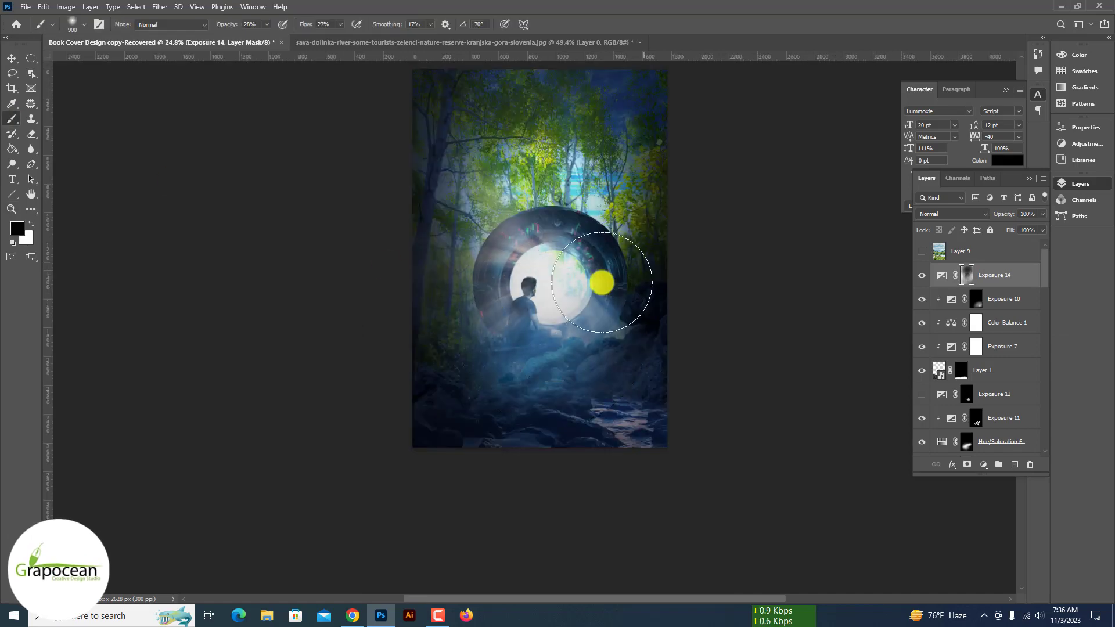
right_click(969, 281)
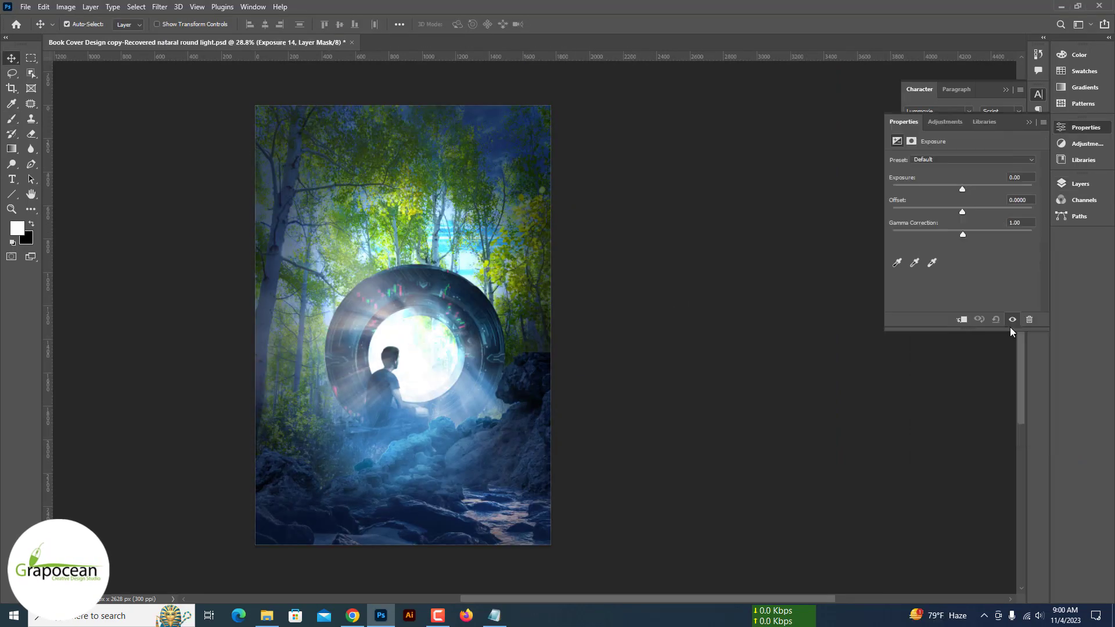
Add a Hue/Saturation layer at Lightness −82 and apply a Camera Raw filter to the ring
left_click(987, 359)
left_click_drag(962, 247, 908, 250)
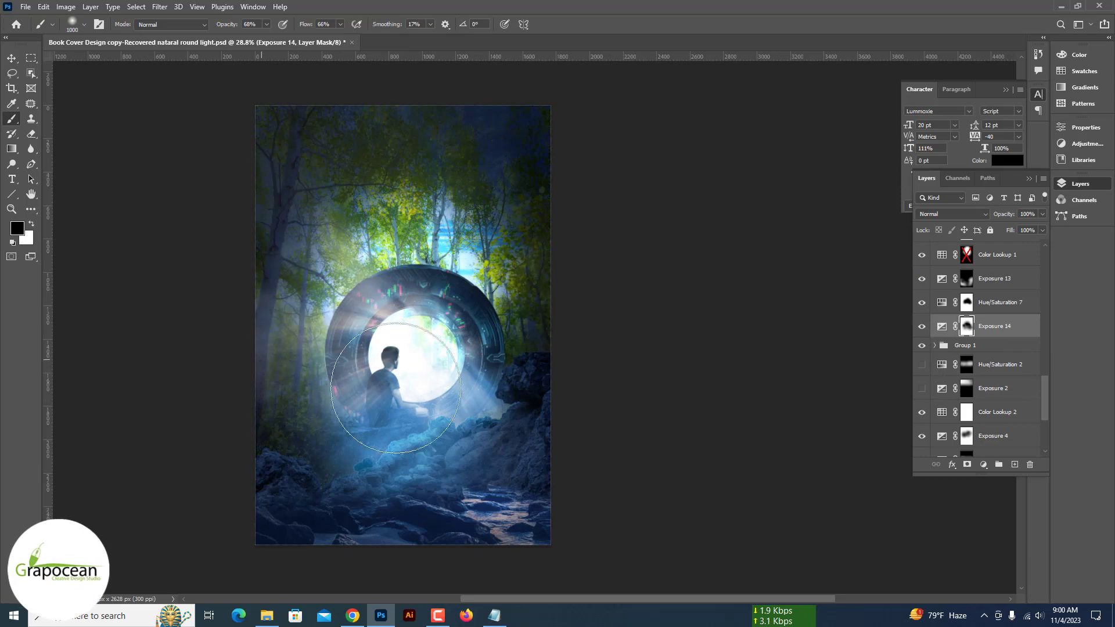
left_click(160, 6)
left_click(215, 74)
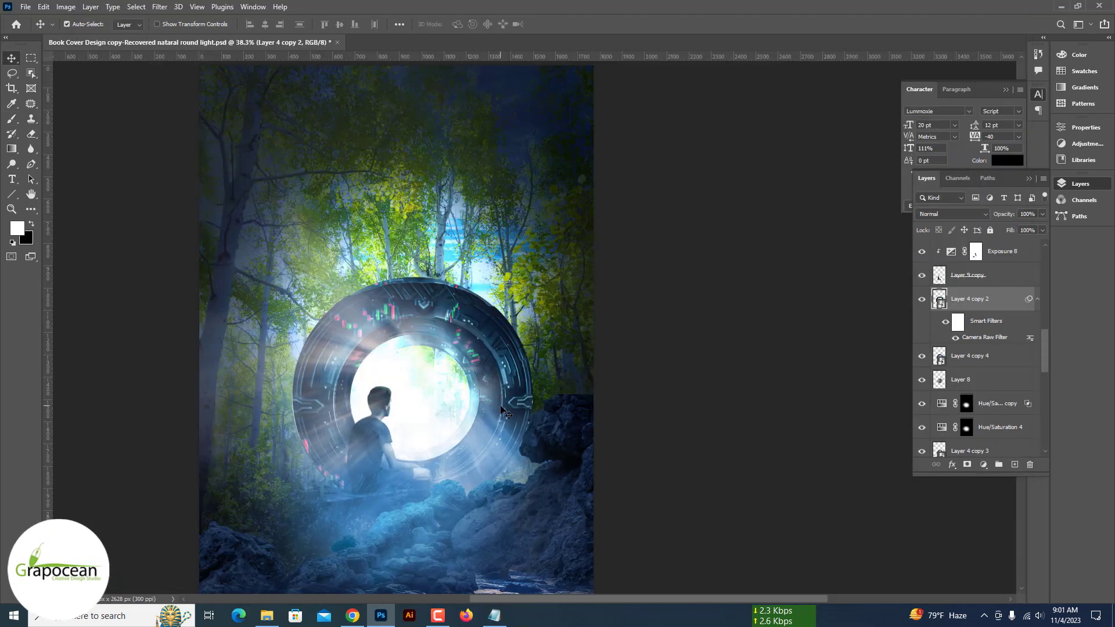
scroll(481, 372, "down", 1)
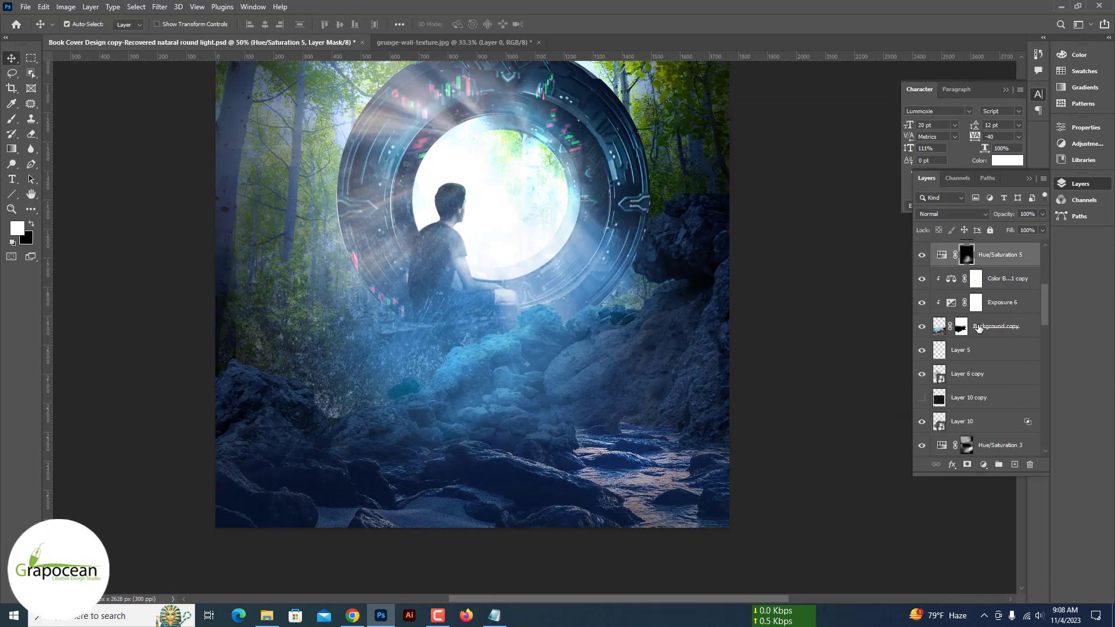
Merge Color Balance 1 copy and other layers into a smart object and open Oil Paint
left_click(1007, 326, "shift")
right_click(1004, 348)
left_click(1003, 351)
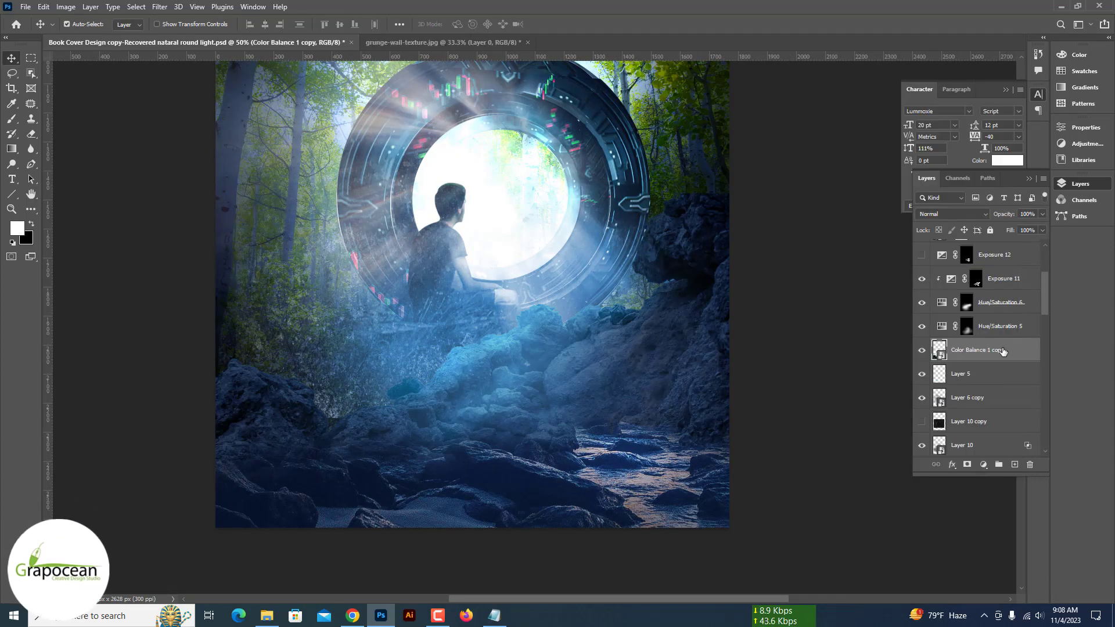
left_click(328, 276)
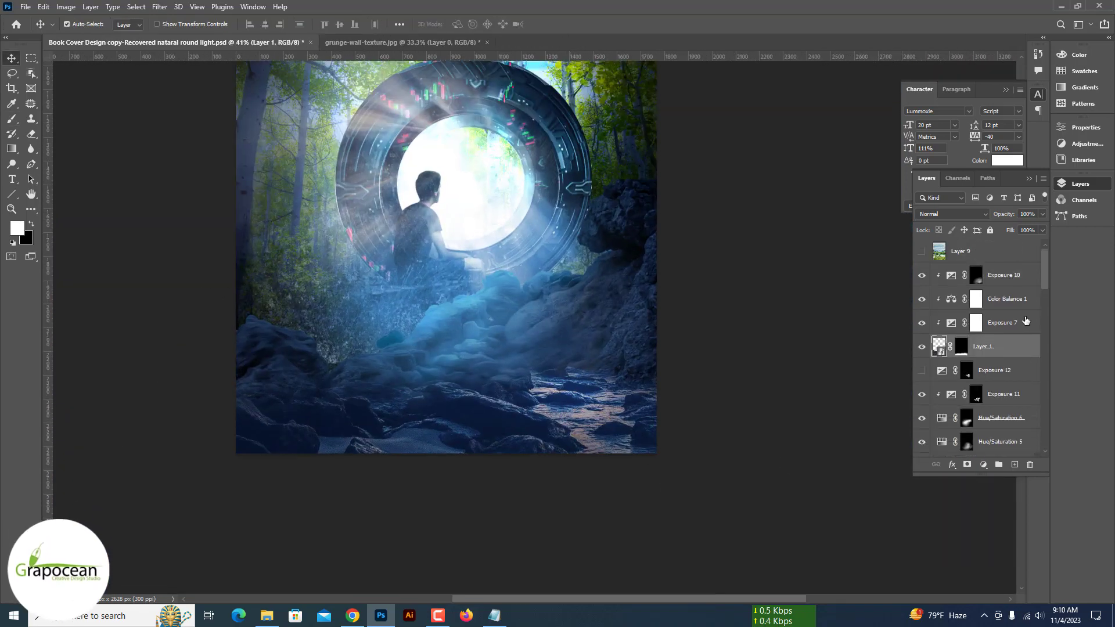
left_click(159, 6)
left_click(328, 276)
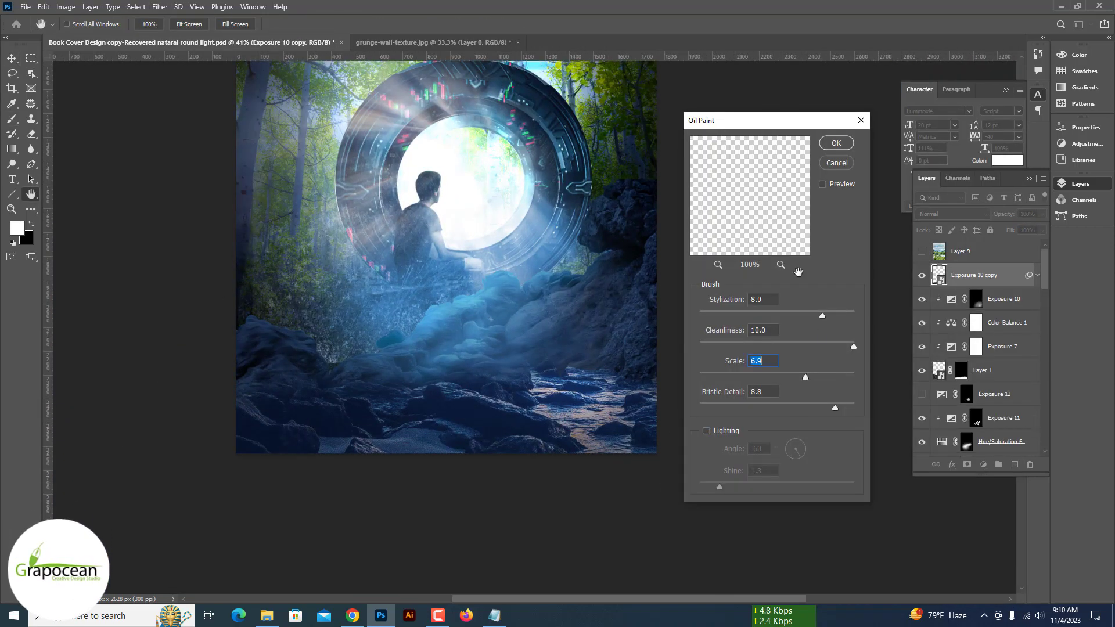
Apply Oil Paint as a smart filter to Exposure 10 copy, then to Group 1 copy
key("Return")
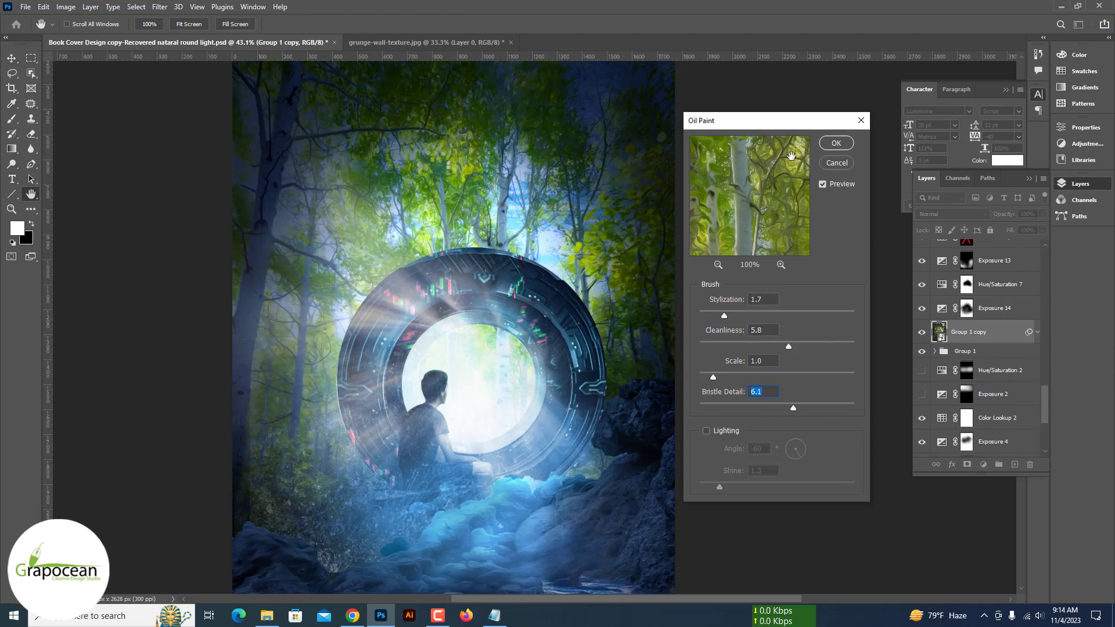
key("Return")
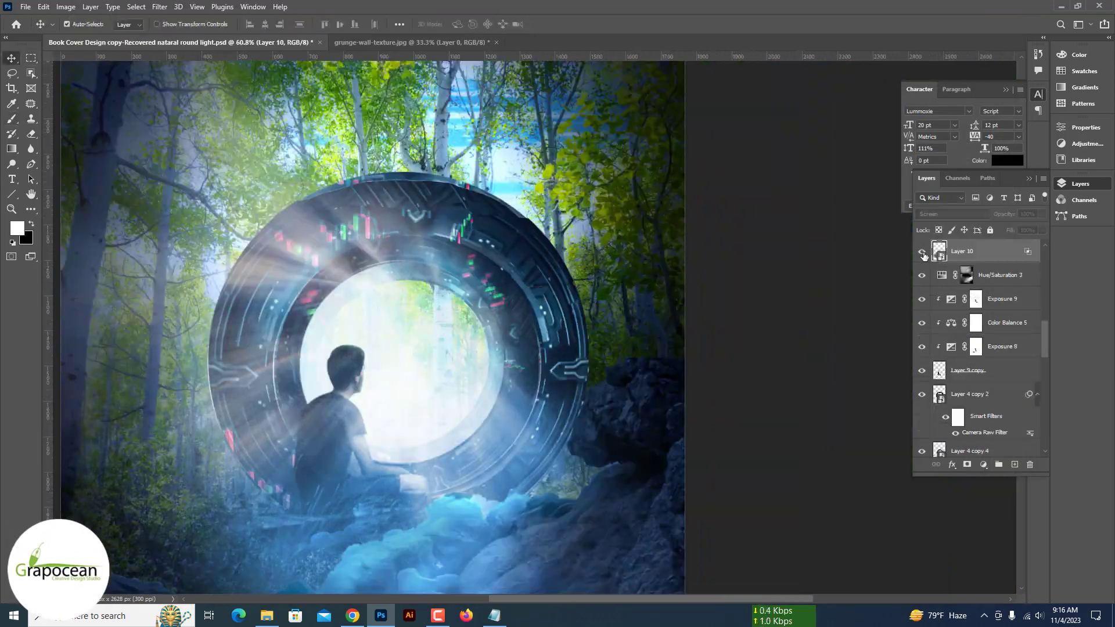
Run Camera Raw on the ring, then add Selective Color pushing Neutrals toward cyan
key("ctrl+shift+a")
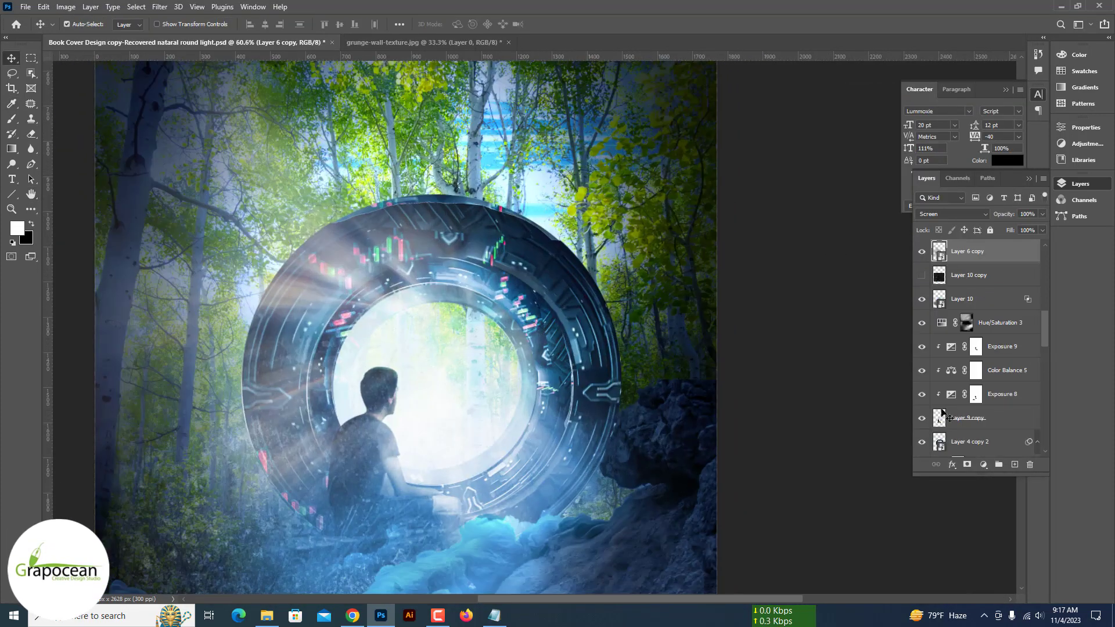
scroll(964, 308, "down", 2)
left_click(957, 213)
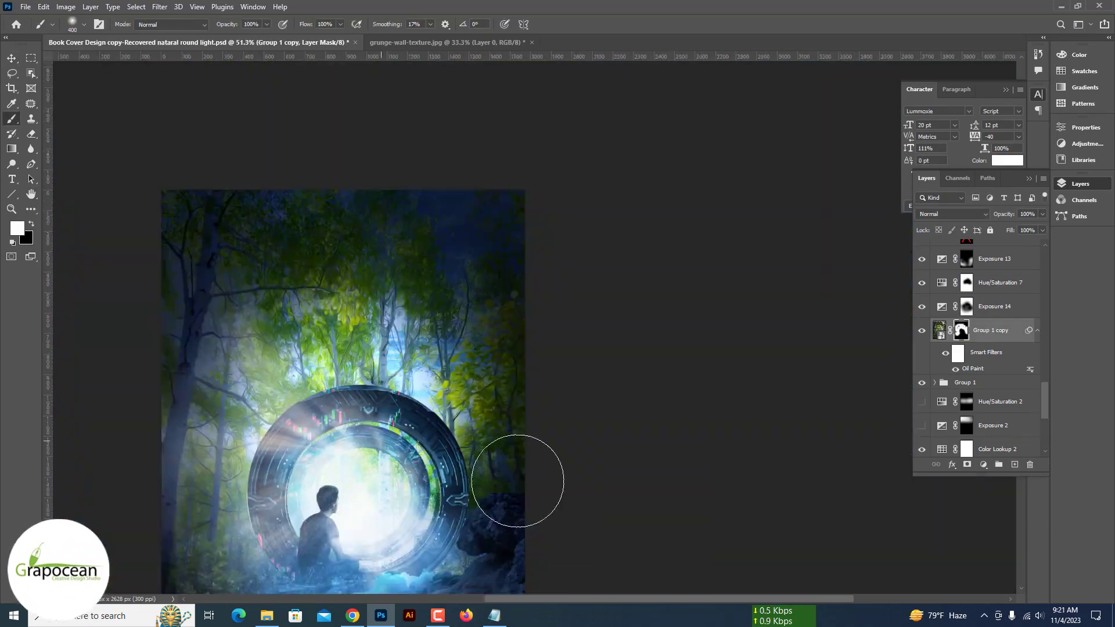
left_click(983, 464)
left_click_drag(960, 220, 923, 244)
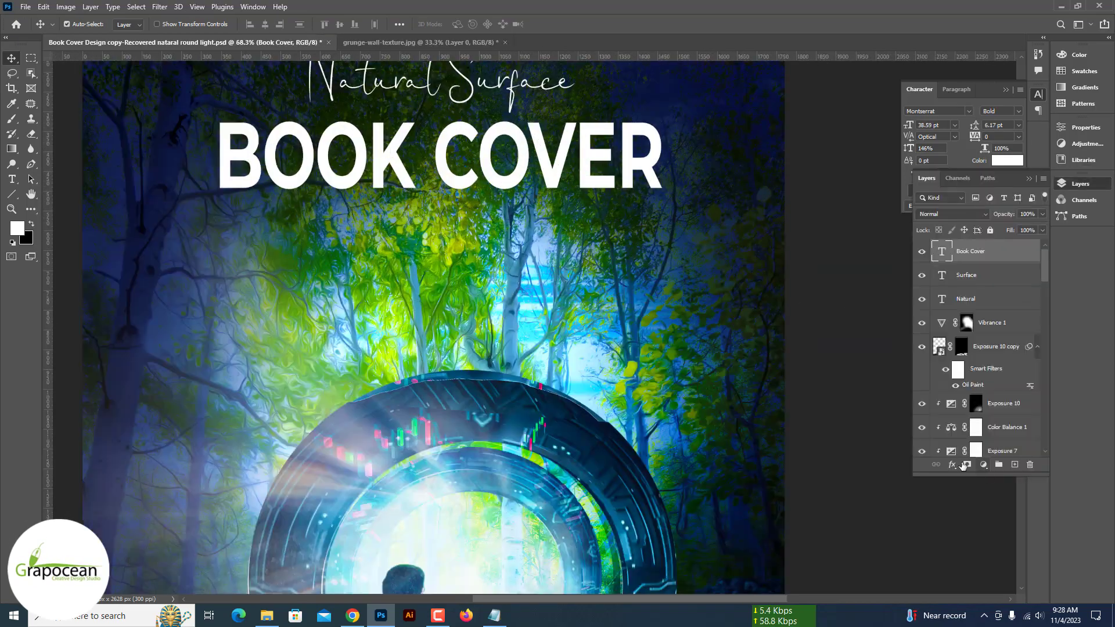
Give the BOOK COVER copy a black mask and drop shadow, then choose its blend mode
left_click(11, 119)
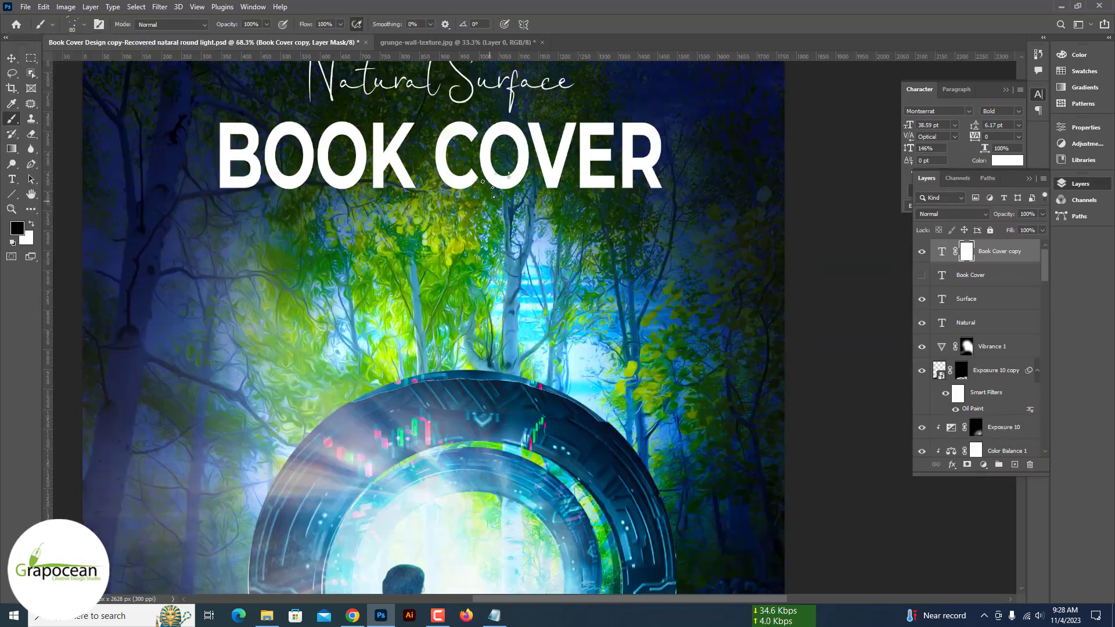
key("ctrl+i")
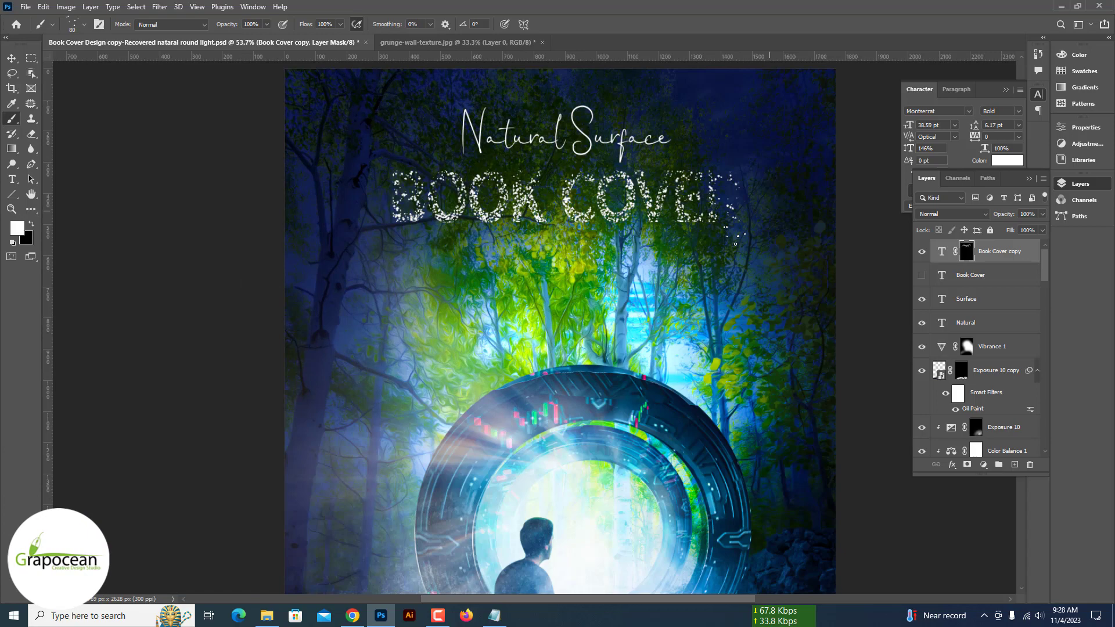
right_click(1009, 271)
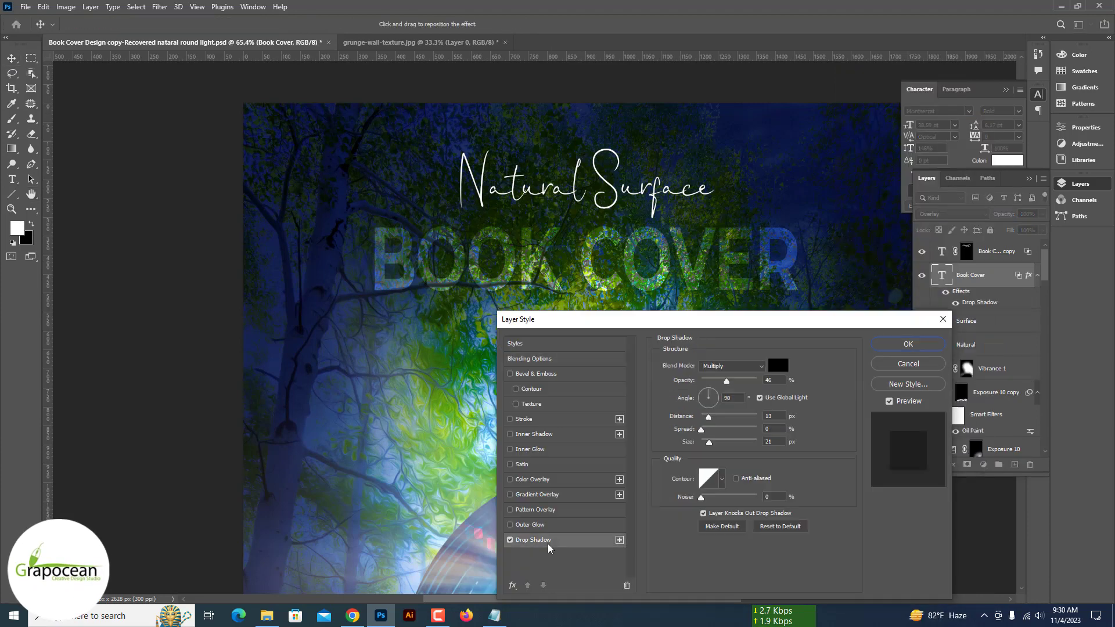
left_click(649, 340)
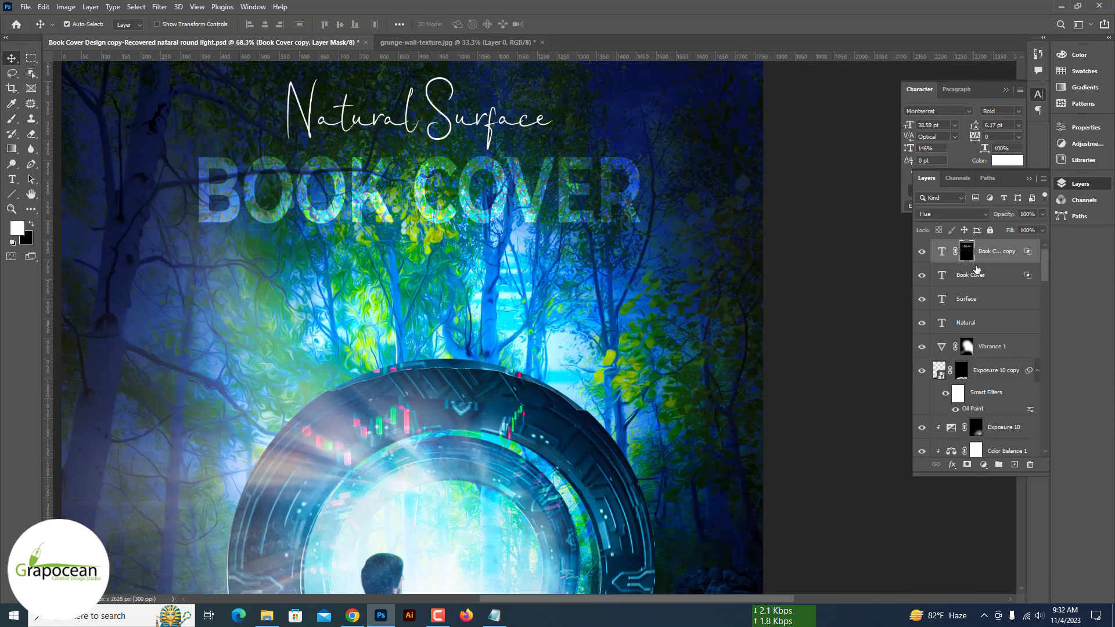
left_click(952, 214)
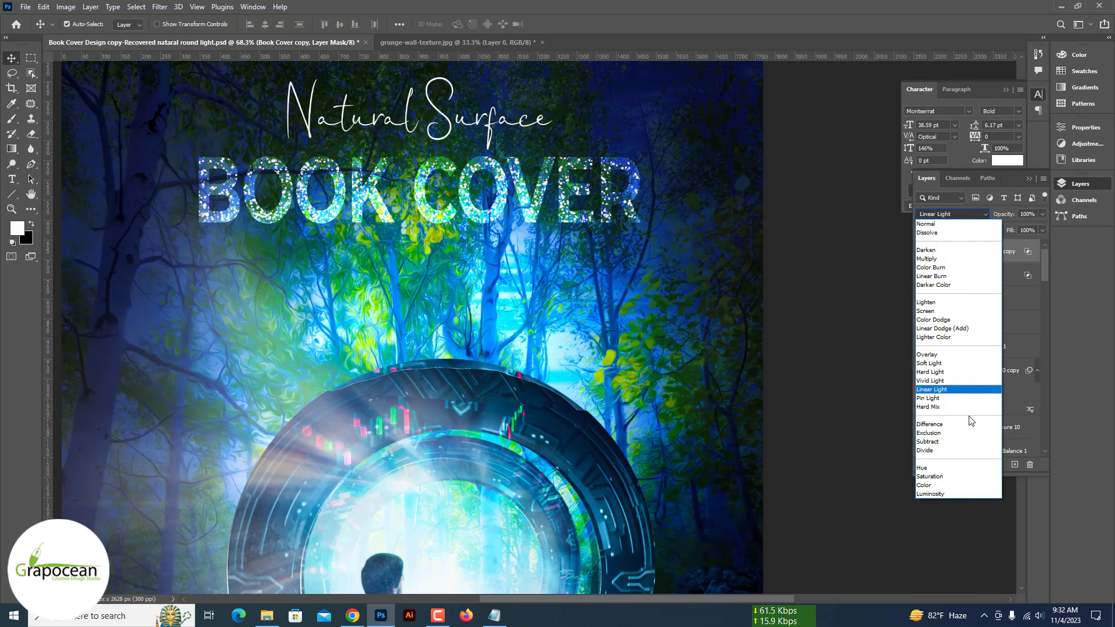